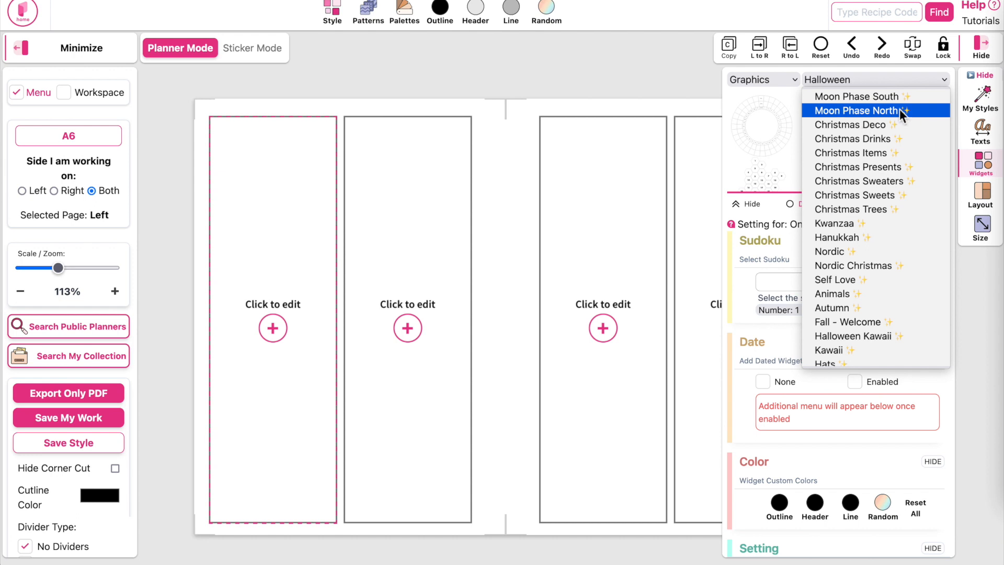
Choose the Moon Phase North graphics, enlarge the widget list and place the NorthMoon-10Oct22 graphic in the first column.
{"action": "left_click", "coordinate": [899, 109]}
{"action": "left_click", "coordinate": [873, 202]}
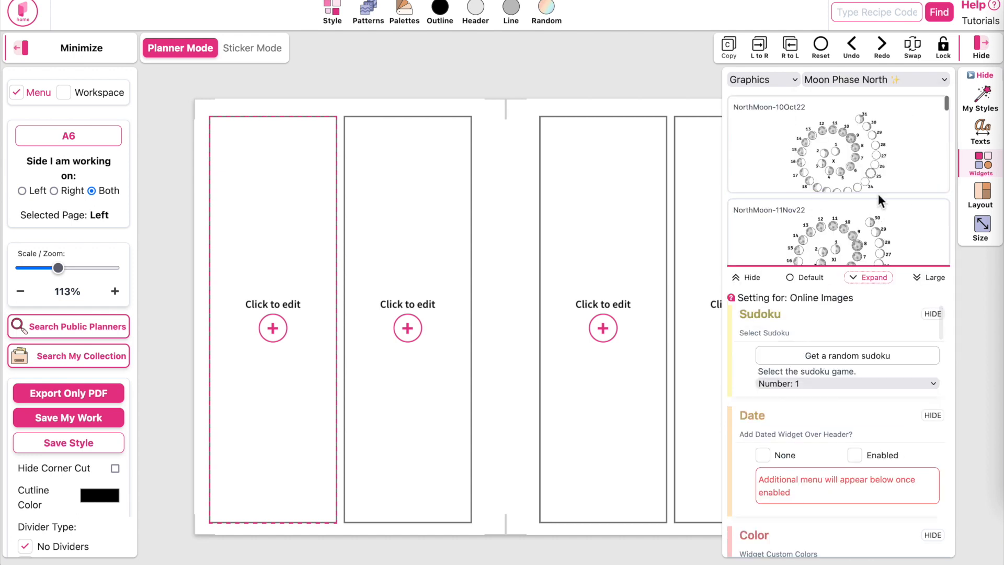
{"action": "left_click", "coordinate": [924, 276]}
{"action": "scroll", "coordinate": [823, 319], "scroll_direction": "down", "scroll_amount": 2}
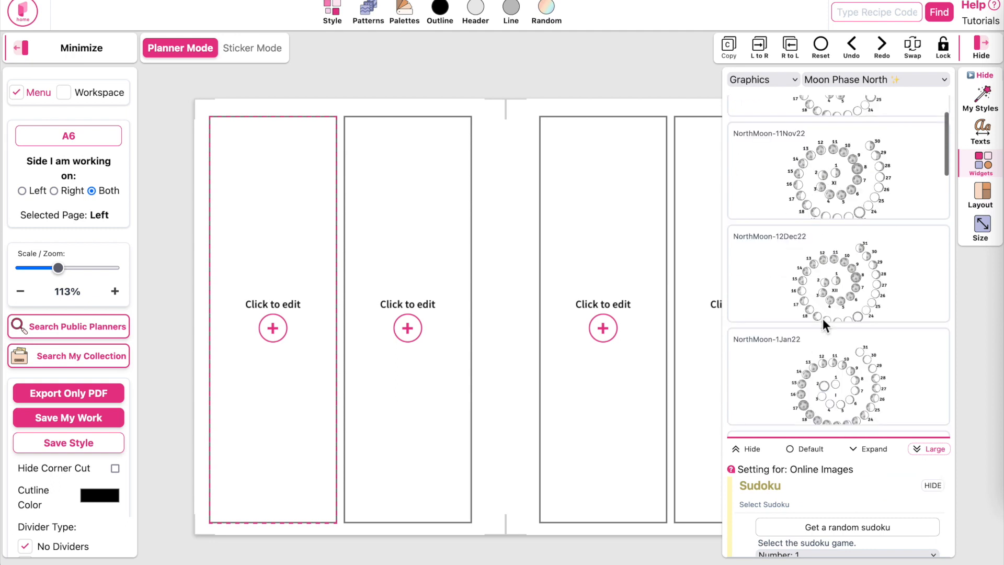
{"action": "scroll", "coordinate": [837, 209], "scroll_direction": "up", "scroll_amount": 2}
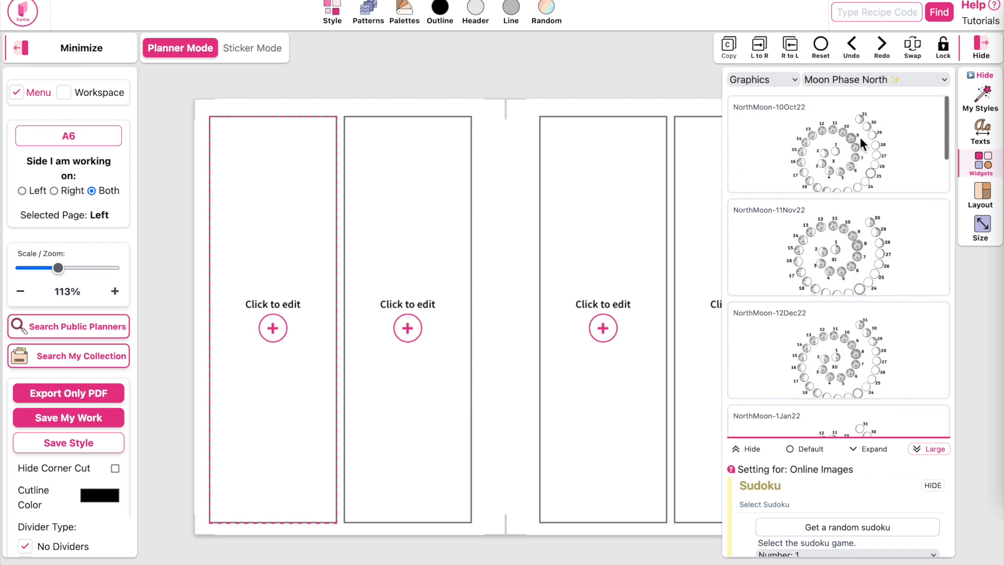
{"action": "left_click", "coordinate": [833, 153]}
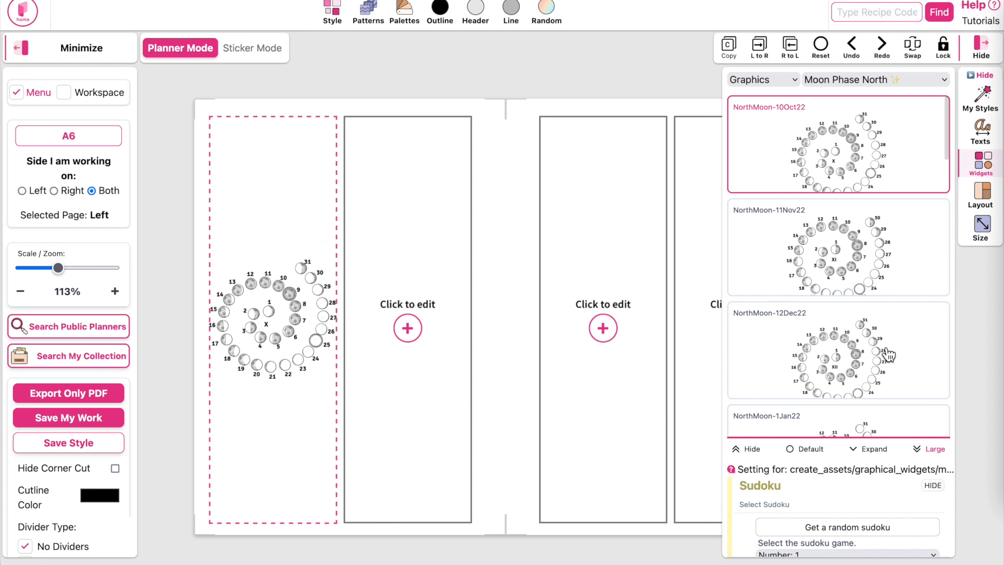
Replace the first column's widget with the circular NorthMoon-Year22 graphic and inspect it up close.
{"action": "scroll", "coordinate": [889, 354], "scroll_direction": "down", "scroll_amount": 5}
{"action": "scroll", "coordinate": [889, 354], "scroll_direction": "down", "scroll_amount": 15}
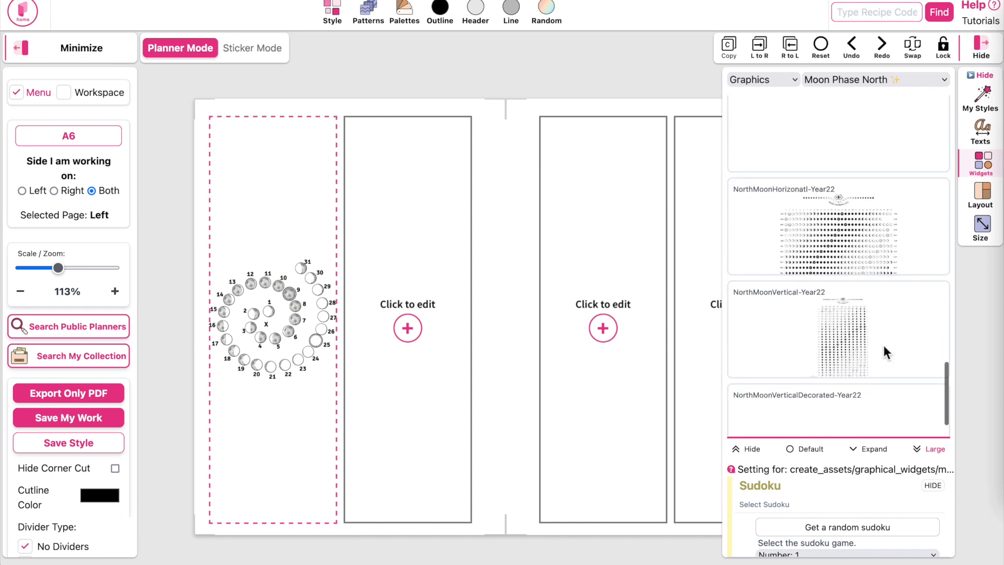
{"action": "scroll", "coordinate": [803, 239], "scroll_direction": "down", "scroll_amount": 1}
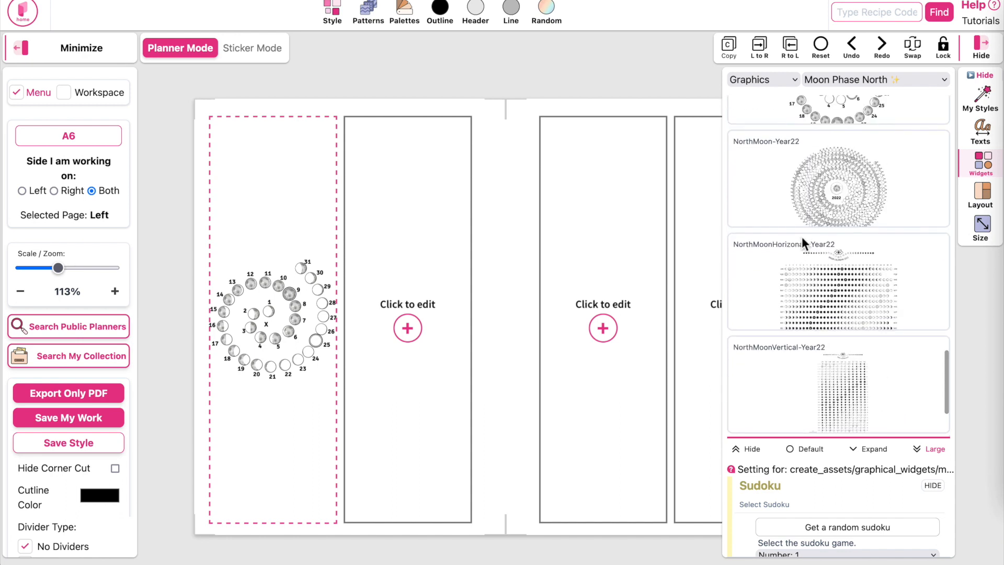
{"action": "left_click", "coordinate": [834, 207]}
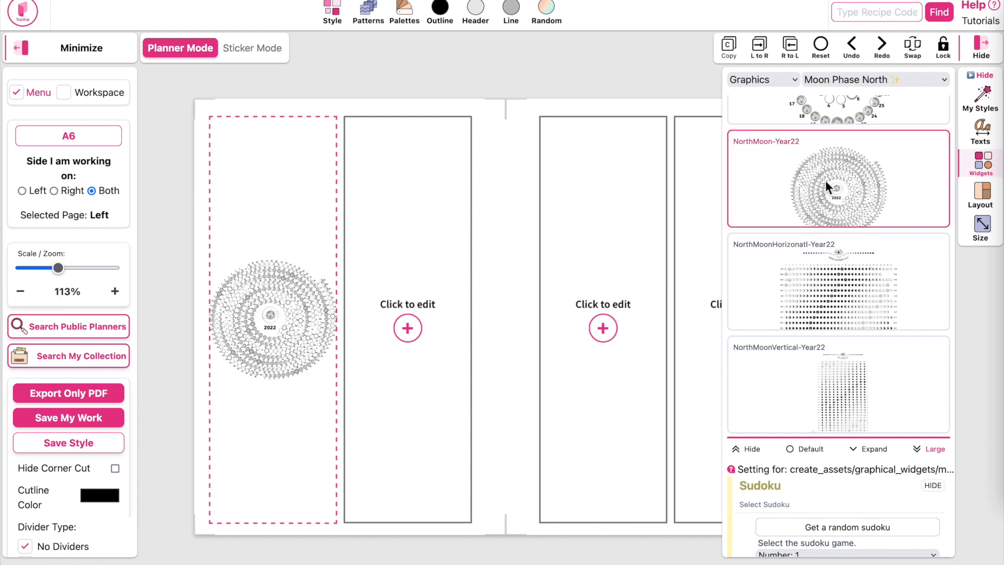
{"action": "scroll", "coordinate": [263, 376], "scroll_direction": "up", "scroll_amount": 5}
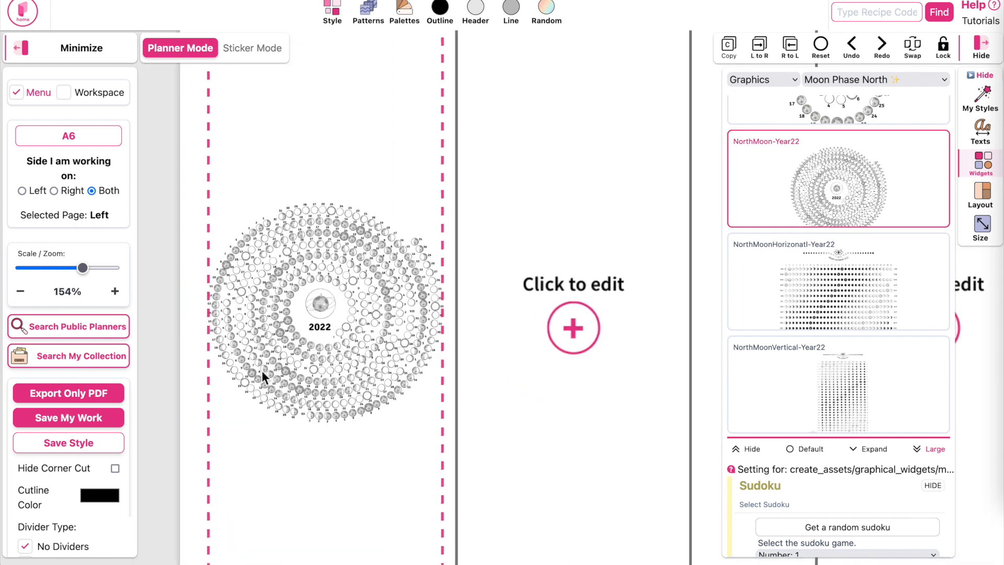
Try the NorthMoonHorizonatl-Year22 graphic in the first column, and replace it with NorthMoonVertical-Year22.
{"action": "left_click", "coordinate": [867, 287]}
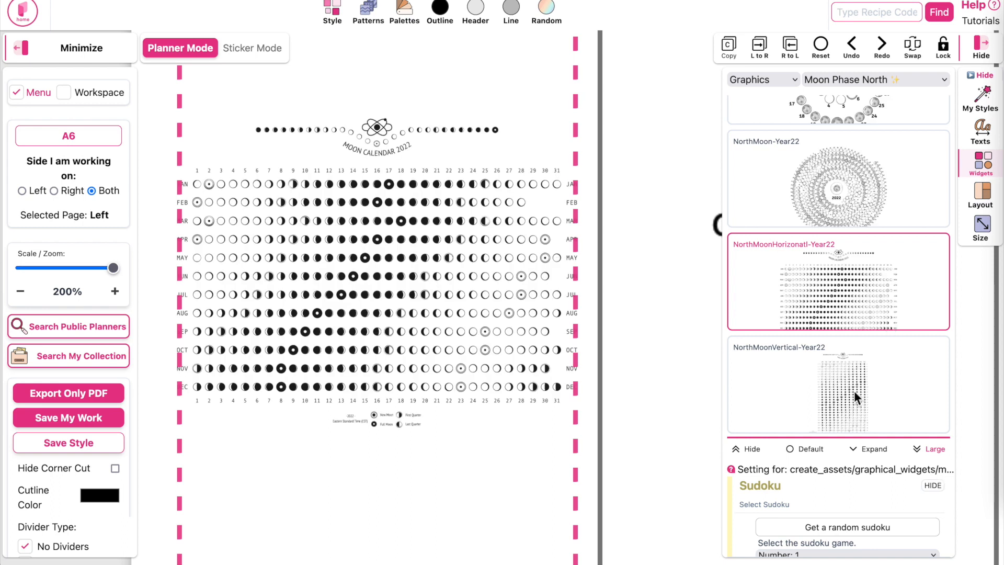
{"action": "left_click", "coordinate": [854, 390]}
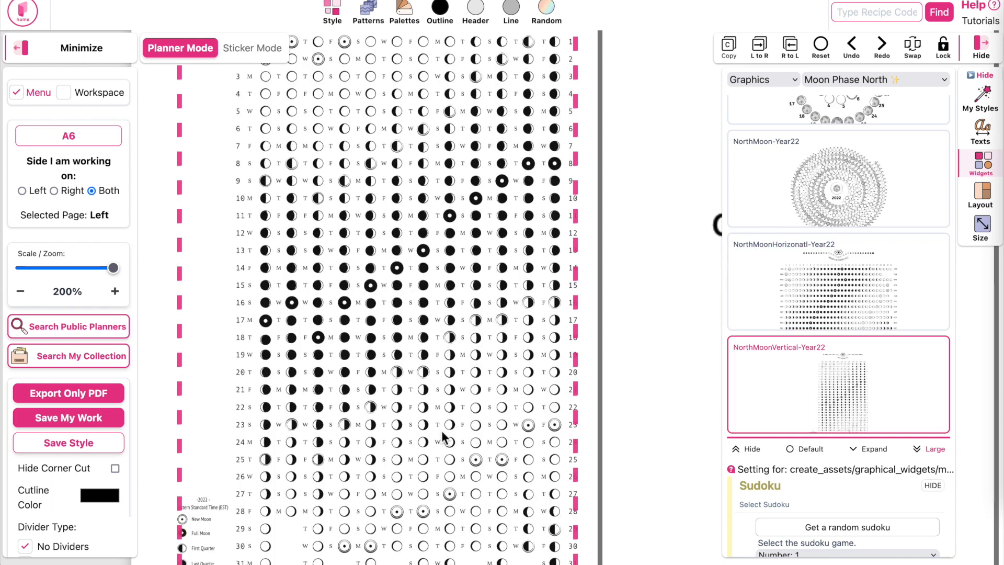
{"action": "scroll", "coordinate": [442, 436], "scroll_direction": "down", "scroll_amount": 6}
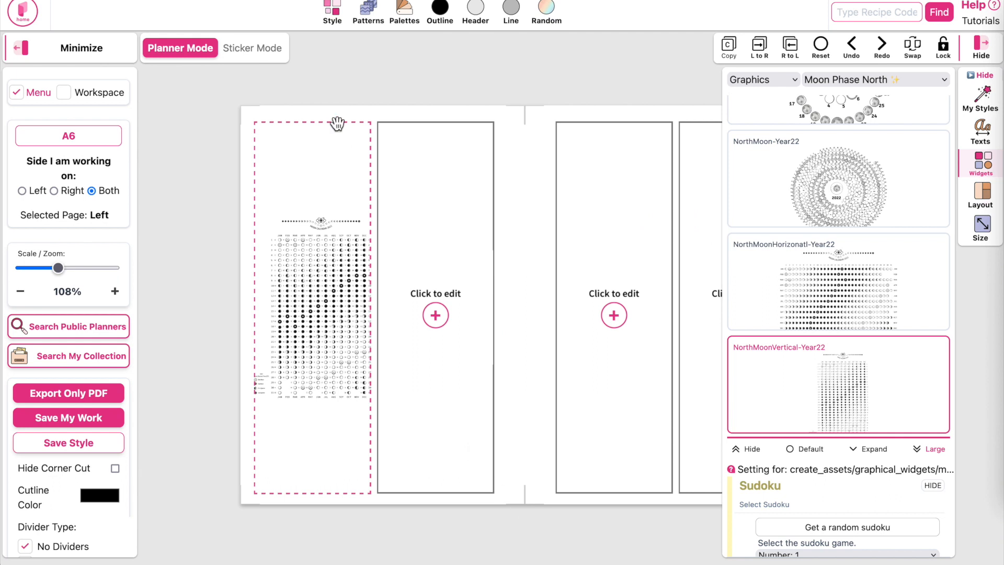
Switch to Sticker Mode and filter the sticker graphics to Moon Phase North, showing them in the full sticker list.
{"action": "left_click", "coordinate": [264, 49]}
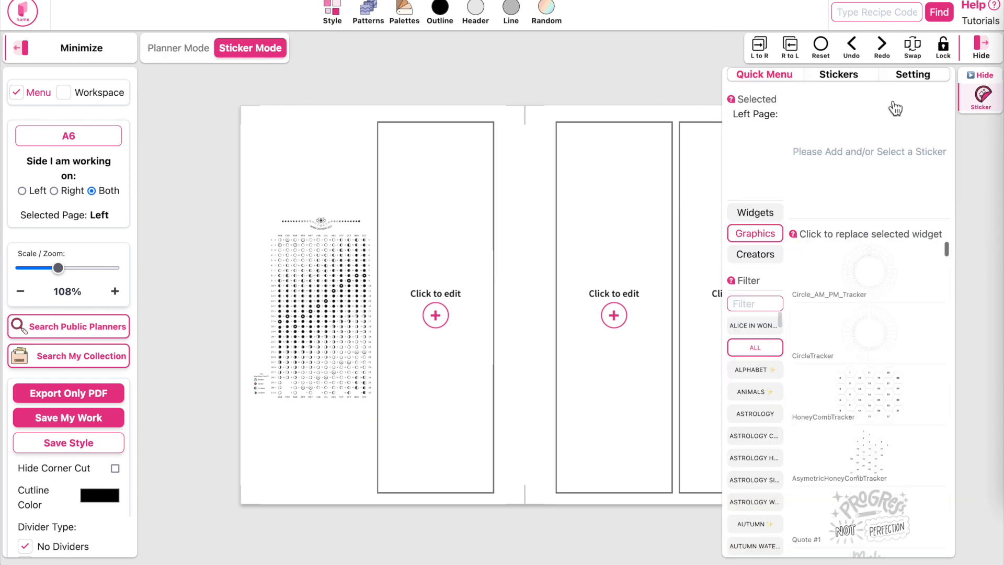
{"action": "type", "text": "moo"}
{"action": "left_click", "coordinate": [747, 317]}
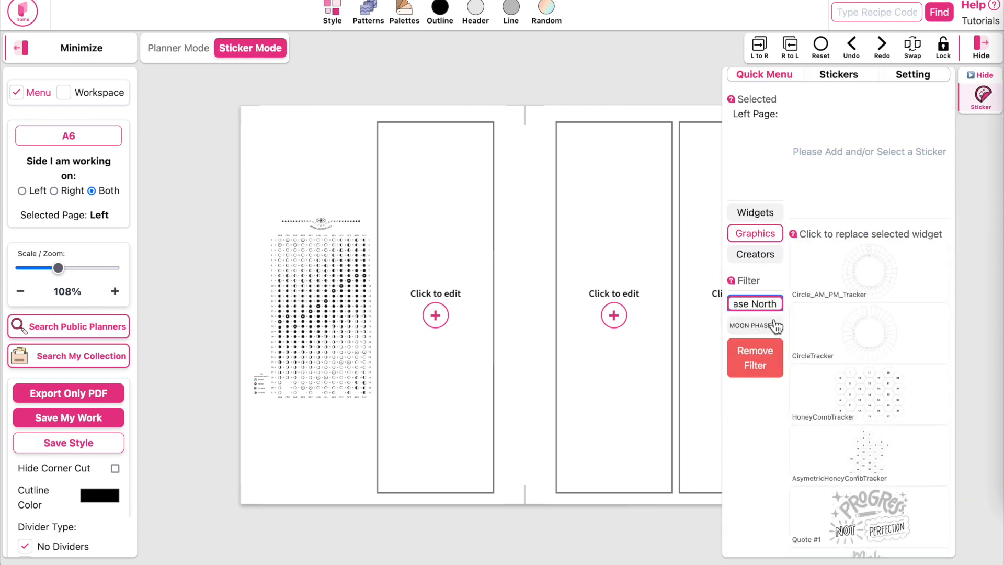
{"action": "left_click", "coordinate": [755, 325]}
{"action": "left_click", "coordinate": [854, 76]}
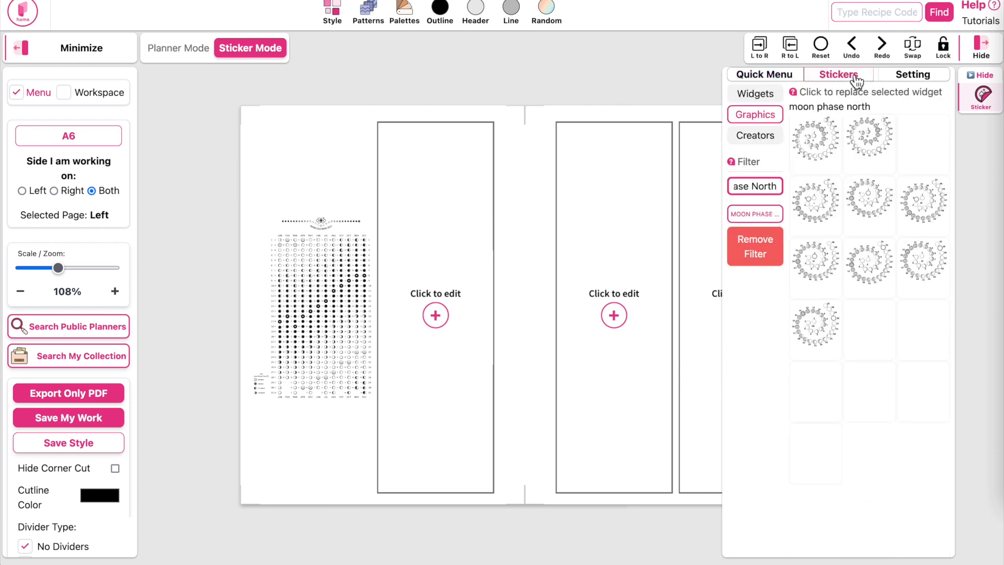
Add the February moon-phase spiral sticker to the page, then resize and reposition it over the planner.
{"action": "left_click", "coordinate": [874, 204]}
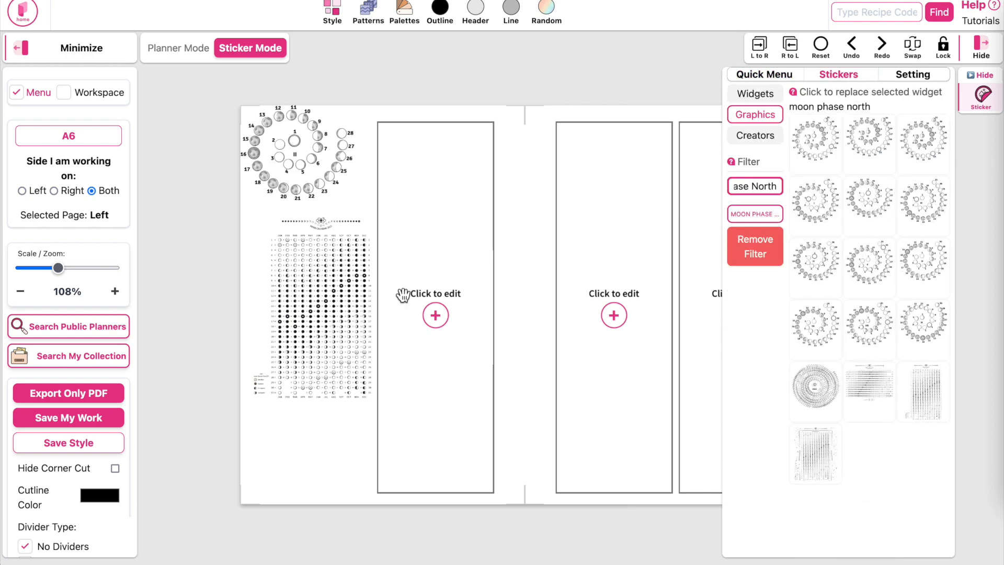
{"action": "left_click", "coordinate": [311, 152]}
{"action": "left_click_drag", "start_coordinate": [309, 146], "coordinate": [387, 183]}
{"action": "key", "text": "ctrl+z"}
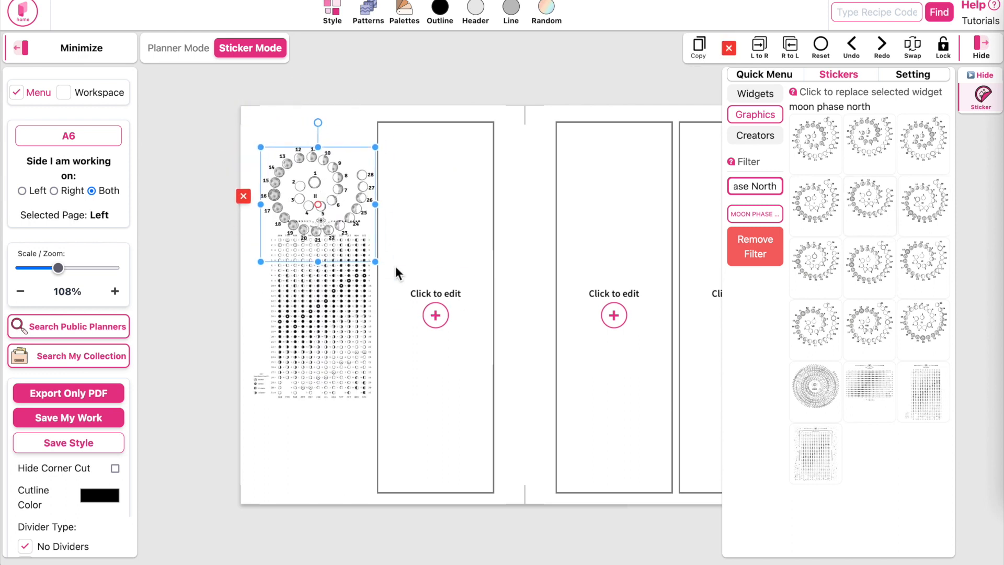
{"action": "mouse_move", "coordinate": [376, 262]}
{"action": "left_mouse_down"}
{"action": "mouse_move", "coordinate": [488, 329]}
{"action": "mouse_move", "coordinate": [433, 323]}
{"action": "mouse_move", "coordinate": [377, 269]}
{"action": "left_mouse_up"}
{"action": "left_click_drag", "start_coordinate": [317, 251], "coordinate": [479, 374]}
{"action": "left_click_drag", "start_coordinate": [494, 321], "coordinate": [411, 165]}
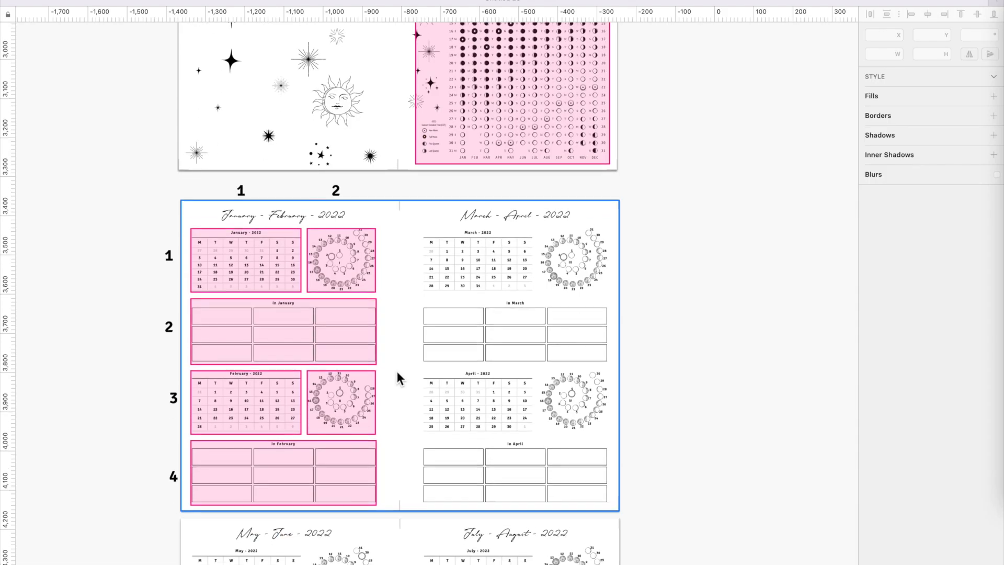
Examine the finished planner spreads, from the 2022 moon calendar page through the two-month spreads up to November - December.
{"action": "scroll", "coordinate": [397, 371], "scroll_direction": "up", "scroll_amount": 5}
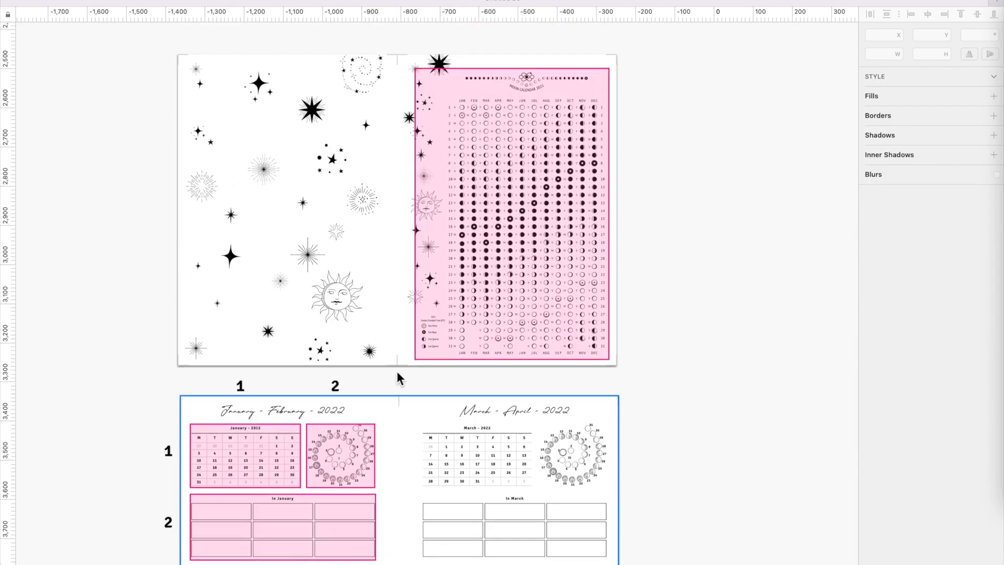
{"action": "right_click", "coordinate": [397, 371]}
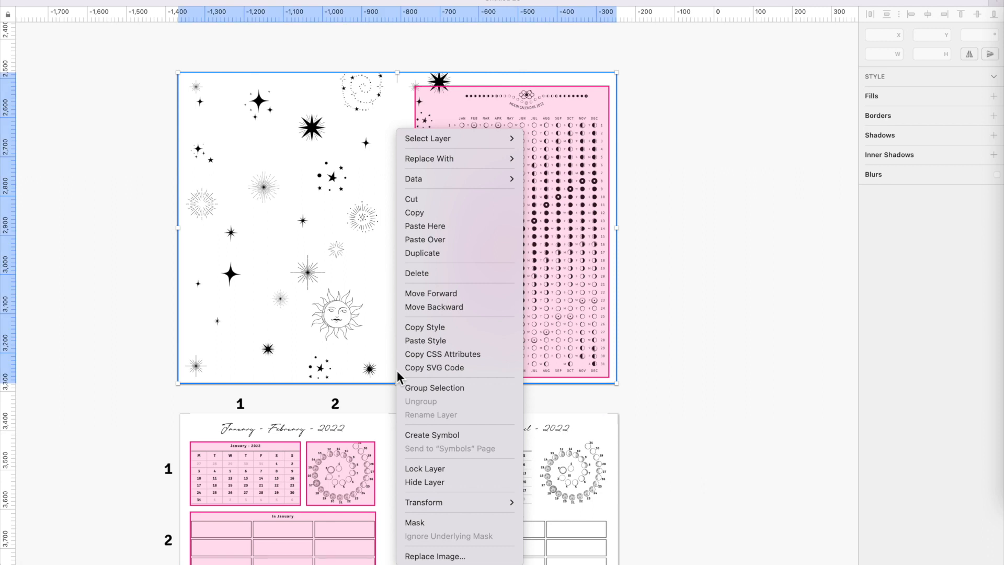
{"action": "left_click", "coordinate": [715, 413]}
{"action": "scroll", "coordinate": [714, 405], "scroll_direction": "down", "scroll_amount": 15}
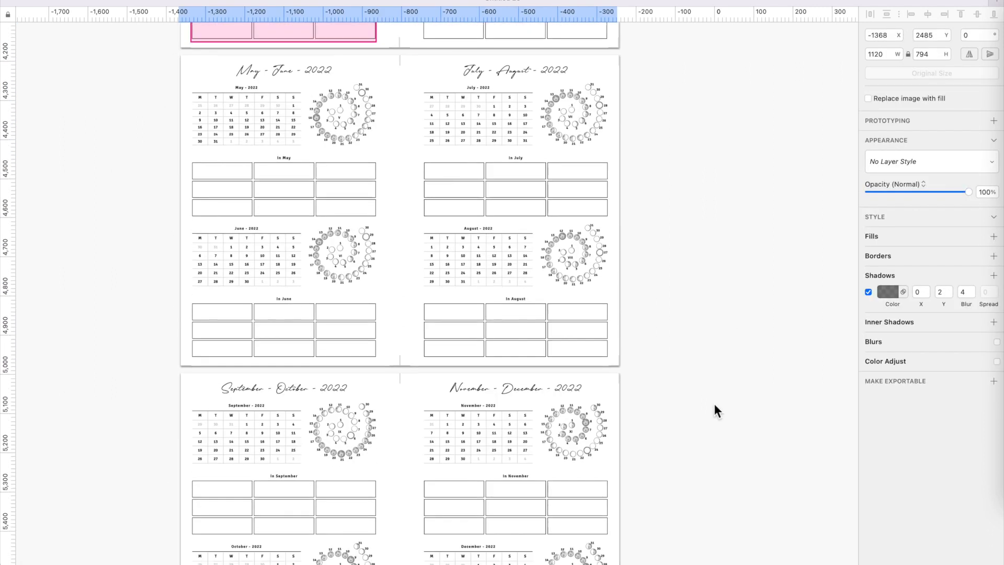
{"action": "scroll", "coordinate": [714, 404], "scroll_direction": "up", "scroll_amount": 15}
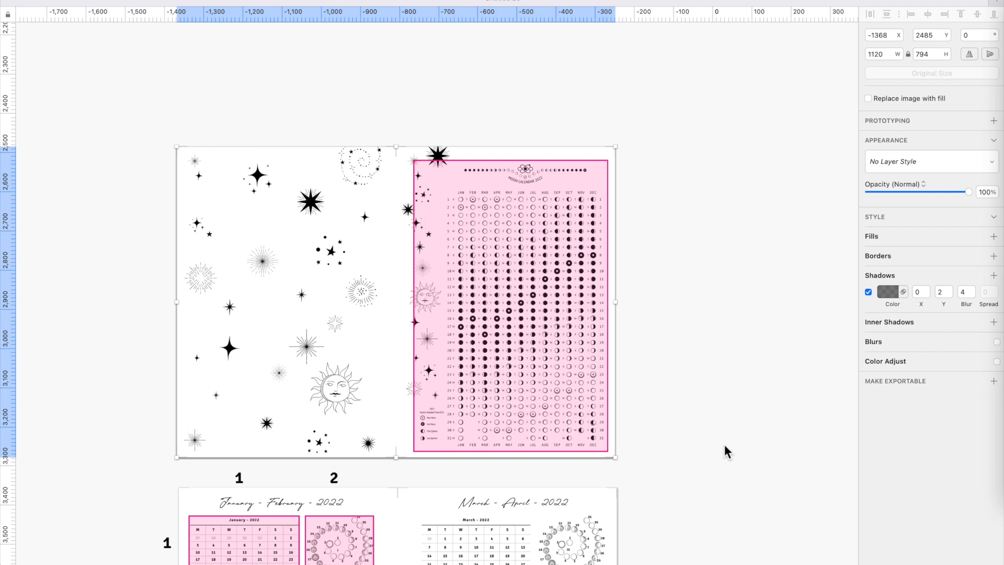
{"action": "left_click", "coordinate": [683, 396]}
{"action": "scroll", "coordinate": [494, 356], "scroll_direction": "up", "scroll_amount": 5}
{"action": "scroll", "coordinate": [494, 356], "scroll_direction": "left", "scroll_amount": 3}
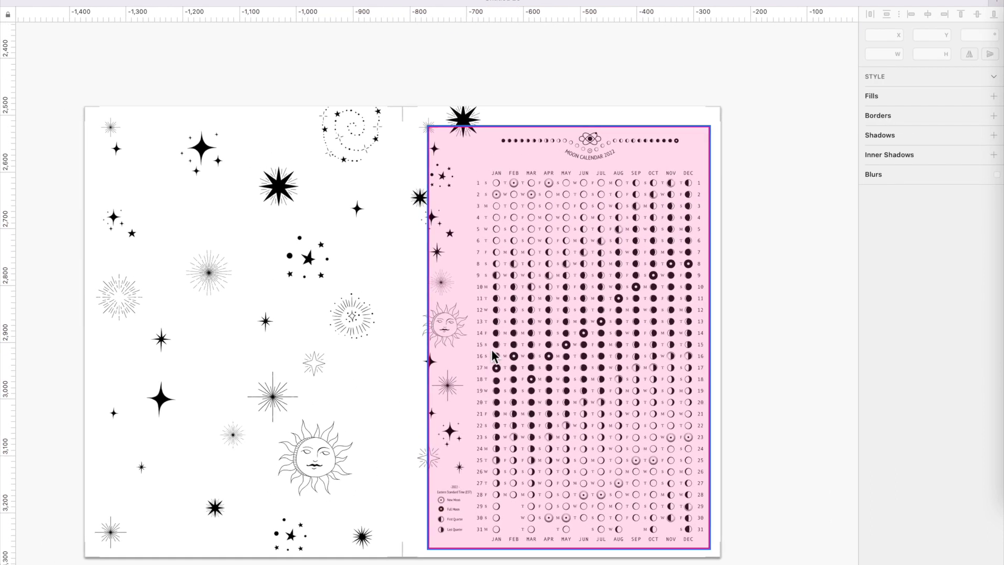
Move the pink highlight rectangle off the moon calendar page and back over it.
{"action": "left_click", "coordinate": [461, 219]}
{"action": "left_click_drag", "start_coordinate": [460, 219], "coordinate": [767, 204]}
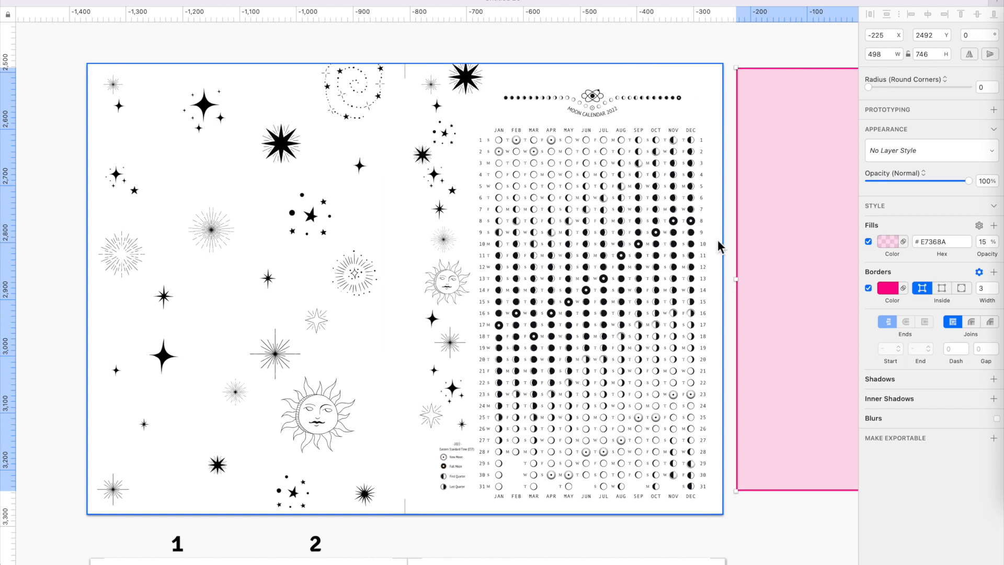
{"action": "left_click_drag", "start_coordinate": [766, 233], "coordinate": [463, 246]}
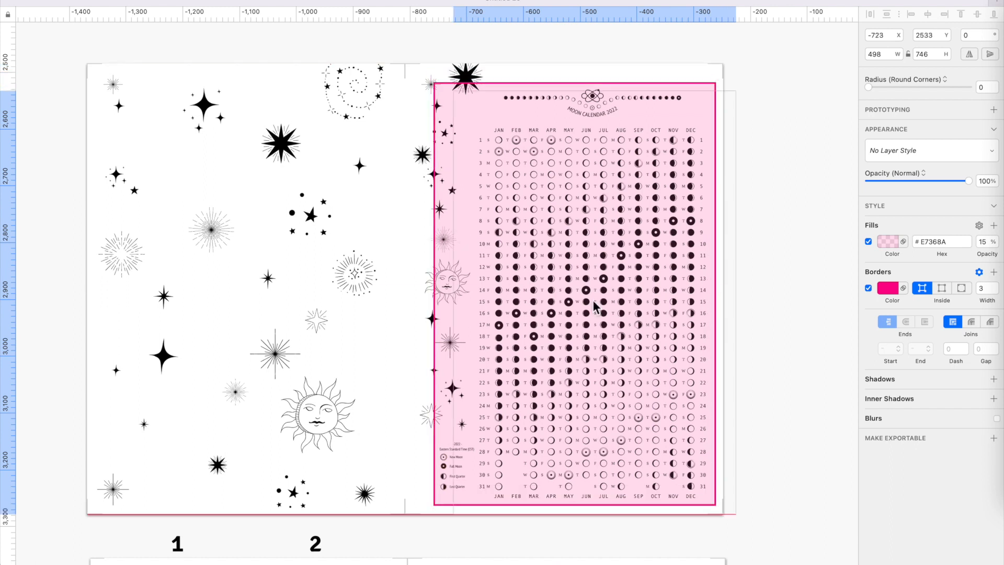
{"action": "left_click_drag", "start_coordinate": [595, 308], "coordinate": [785, 258]}
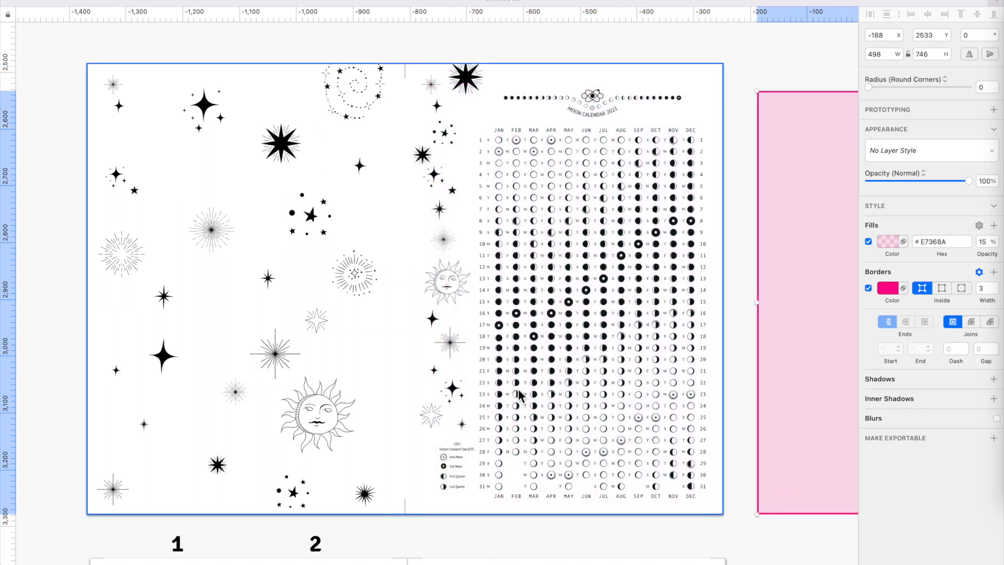
{"action": "left_click_drag", "start_coordinate": [806, 311], "coordinate": [485, 293]}
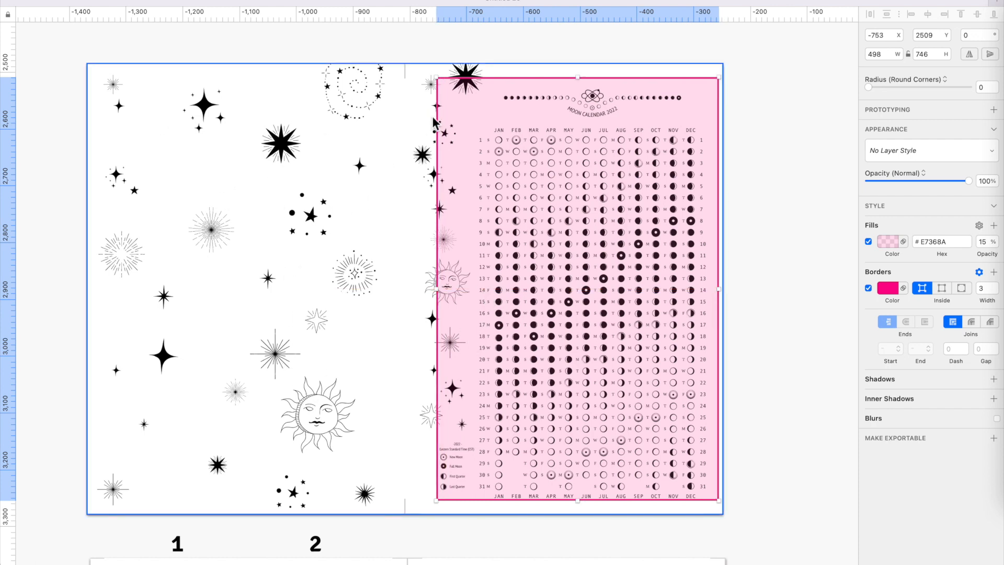
Examine the row and column division of the January - February spread, compared with the single-block moon calendar page.
{"action": "scroll", "coordinate": [401, 347], "scroll_direction": "down", "scroll_amount": 10}
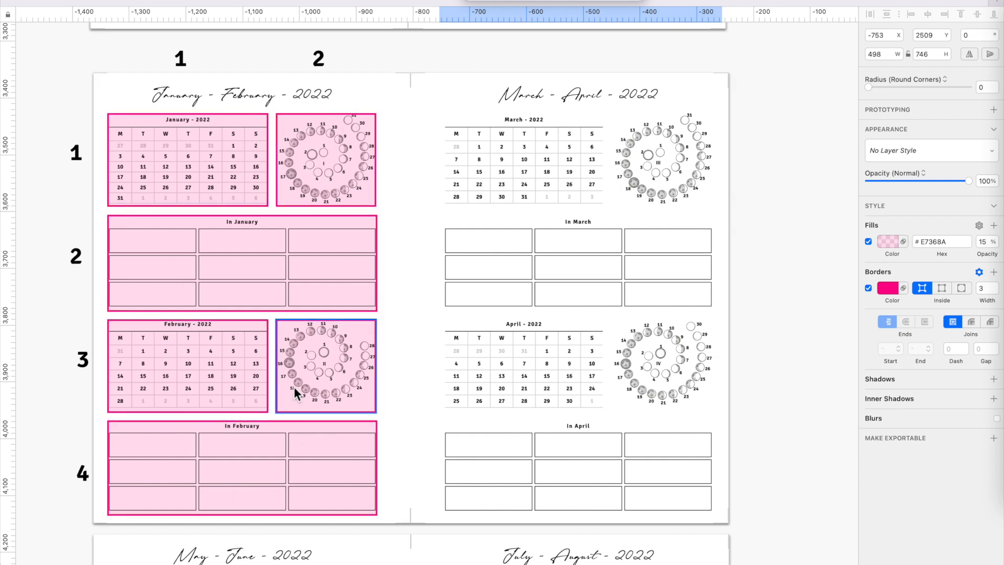
{"action": "scroll", "coordinate": [294, 390], "scroll_direction": "down", "scroll_amount": 2}
{"action": "scroll", "coordinate": [298, 392], "scroll_direction": "down", "scroll_amount": 3}
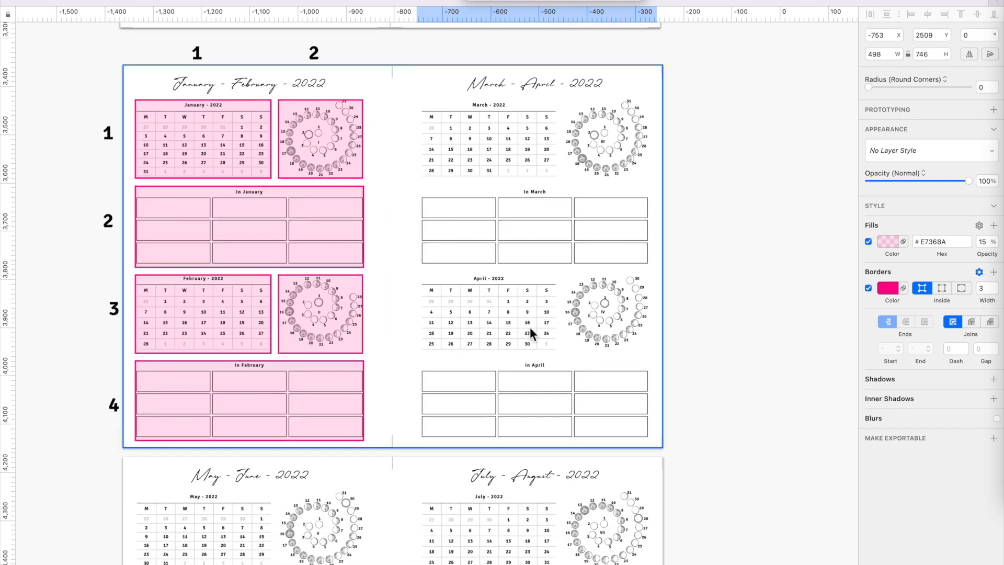
{"action": "scroll", "coordinate": [270, 356], "scroll_direction": "down", "scroll_amount": 4}
{"action": "scroll", "coordinate": [262, 259], "scroll_direction": "up", "scroll_amount": 3}
{"action": "scroll", "coordinate": [262, 259], "scroll_direction": "up", "scroll_amount": 1}
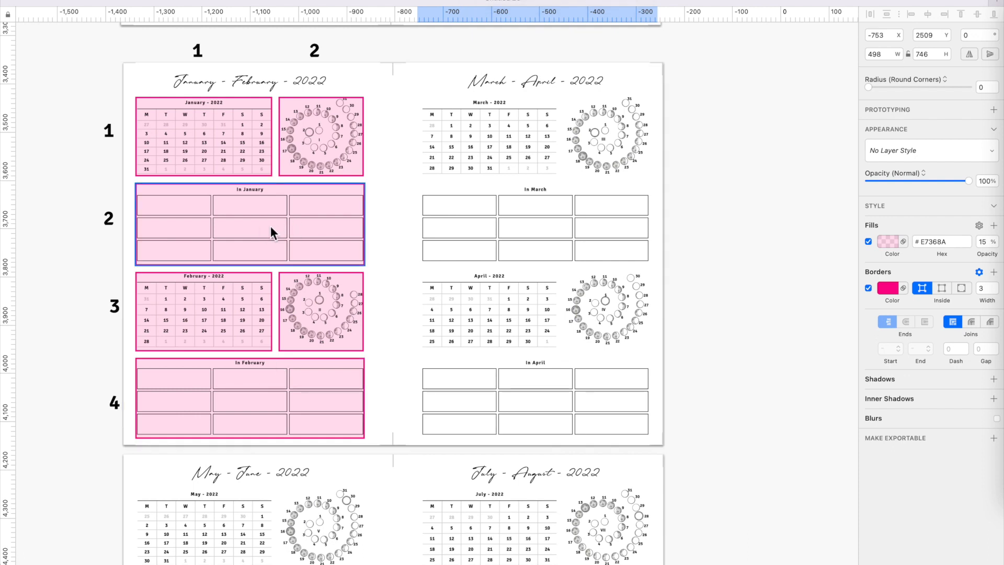
{"action": "scroll", "coordinate": [271, 226], "scroll_direction": "up", "scroll_amount": 8}
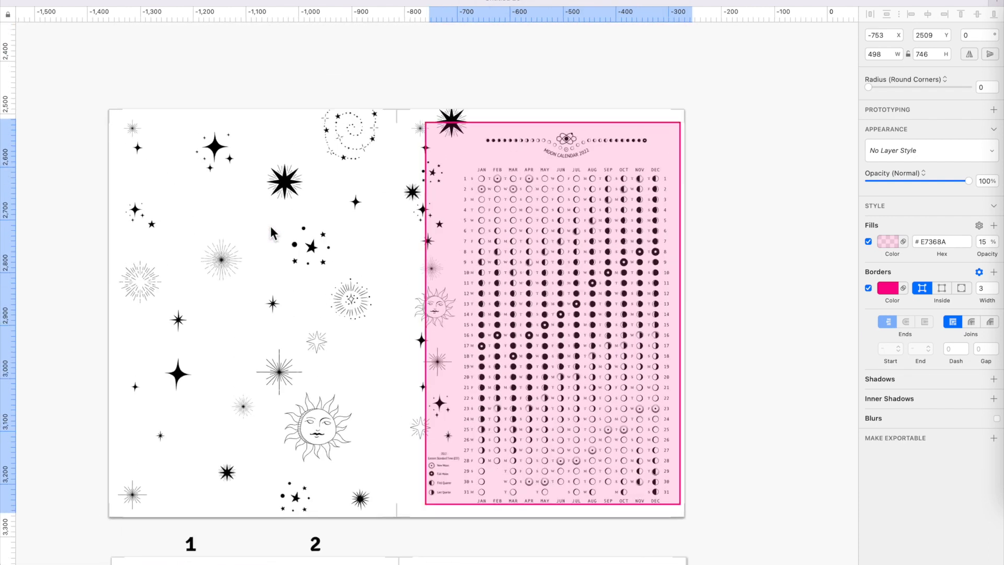
{"action": "scroll", "coordinate": [271, 226], "scroll_direction": "up", "scroll_amount": 1}
{"action": "scroll", "coordinate": [271, 226], "scroll_direction": "down", "scroll_amount": 1}
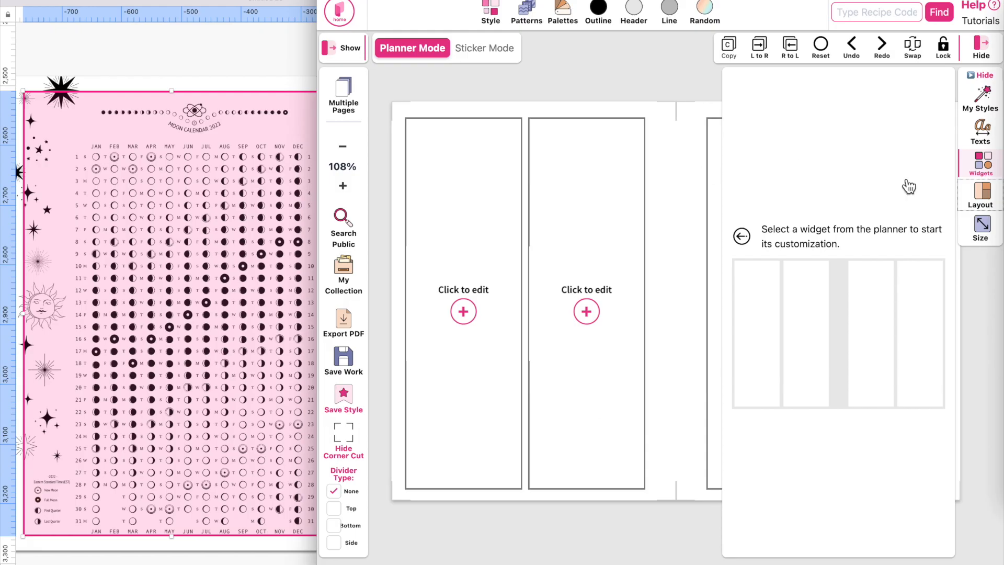
Open the planner's layout settings and remove block B from the two-column page layout.
{"action": "left_click", "coordinate": [981, 203]}
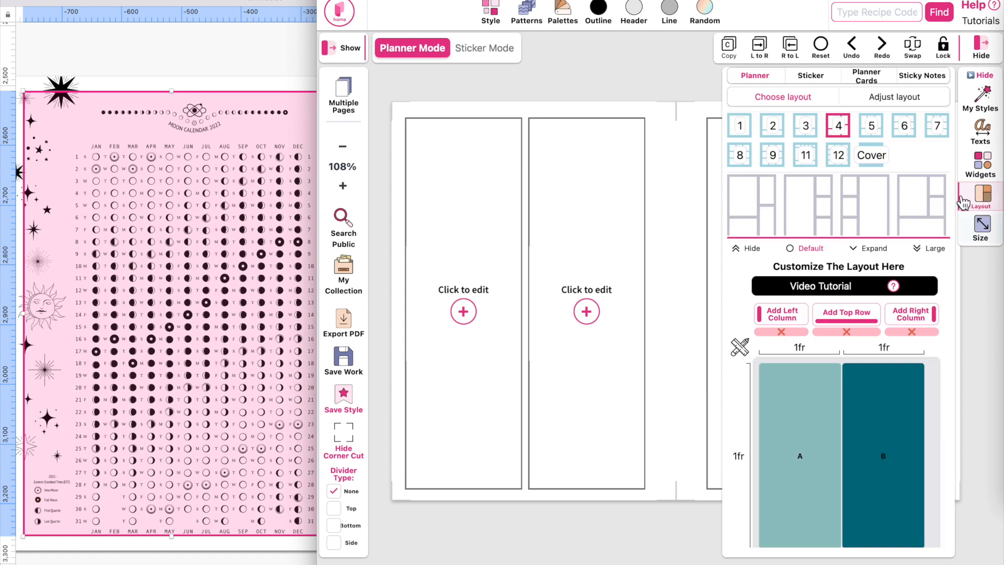
{"action": "scroll", "coordinate": [785, 439], "scroll_direction": "down", "scroll_amount": 2}
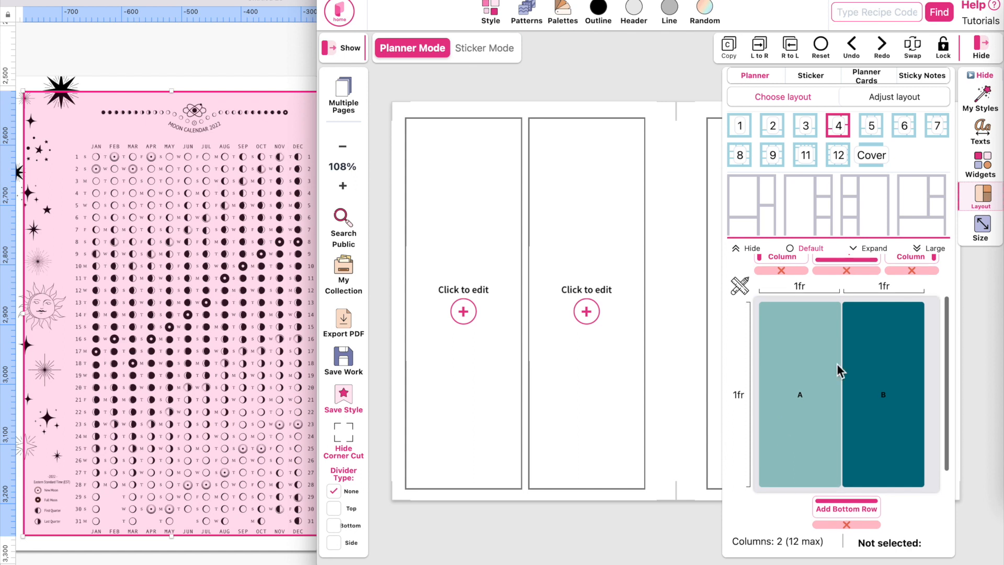
{"action": "left_click", "coordinate": [883, 408]}
{"action": "scroll", "coordinate": [884, 396], "scroll_direction": "up", "scroll_amount": 1}
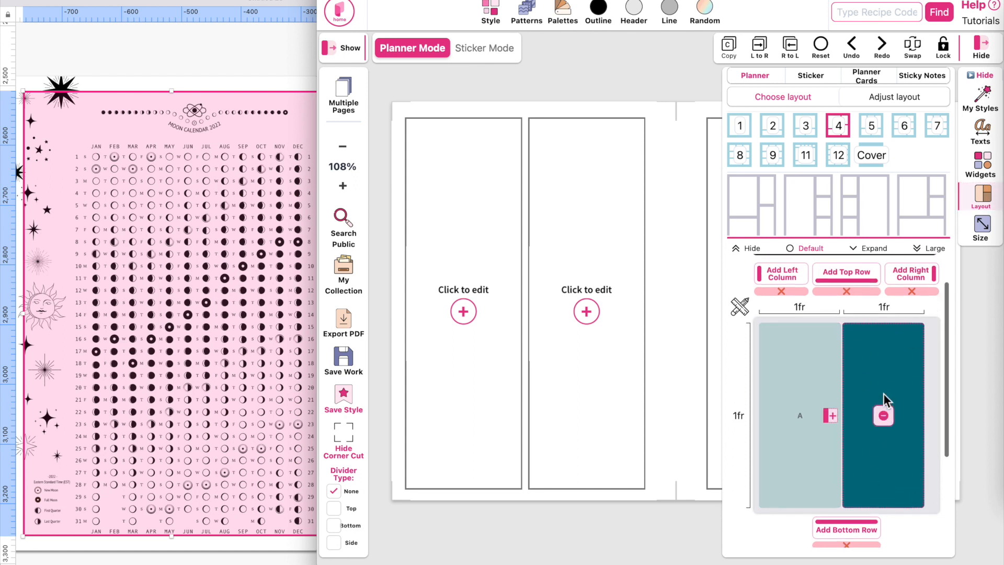
{"action": "left_click", "coordinate": [883, 415]}
Extend block A across the emptied second column and apply the one-block layout to the left page.
{"action": "left_click", "coordinate": [796, 422]}
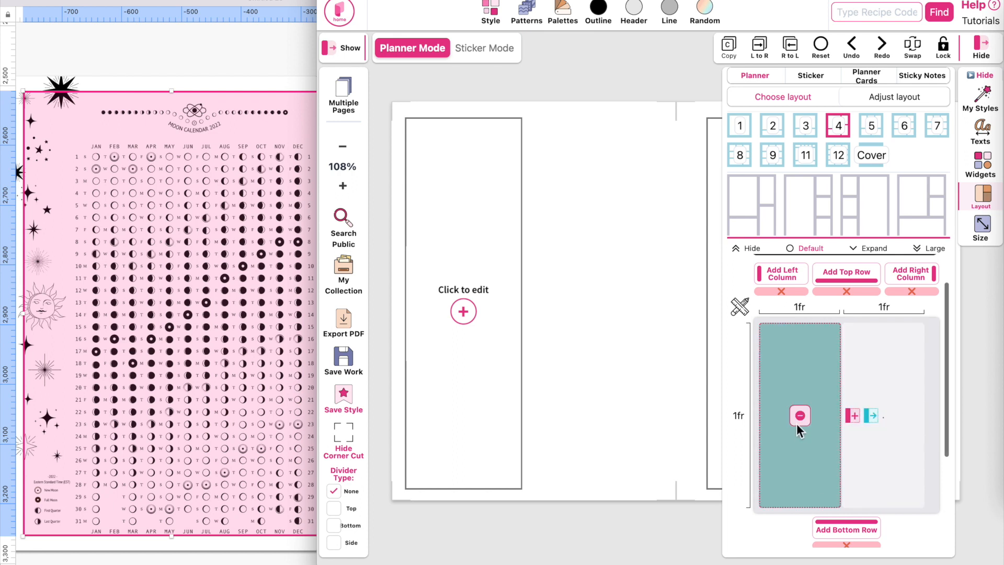
{"action": "left_click", "coordinate": [874, 415]}
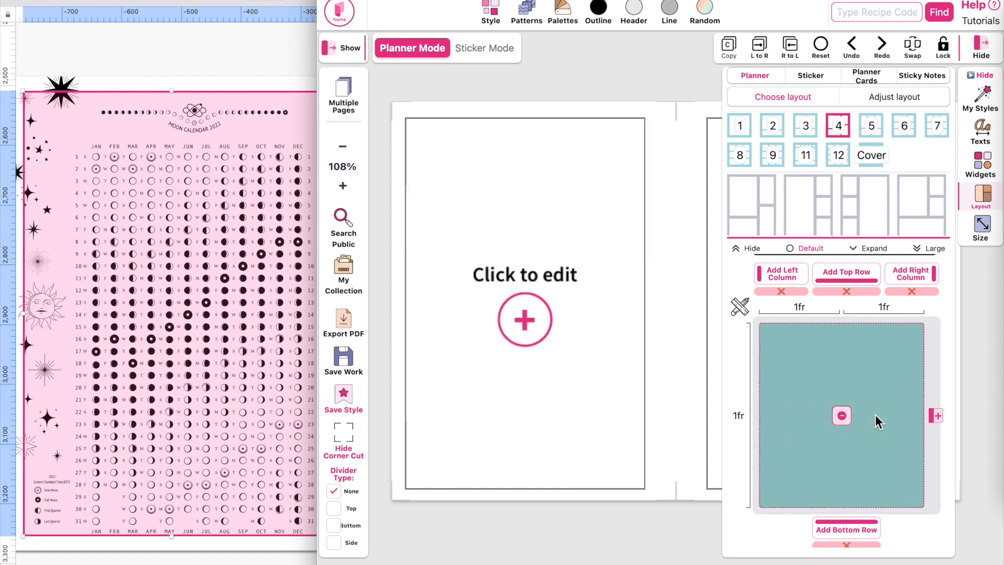
{"action": "left_click", "coordinate": [747, 131]}
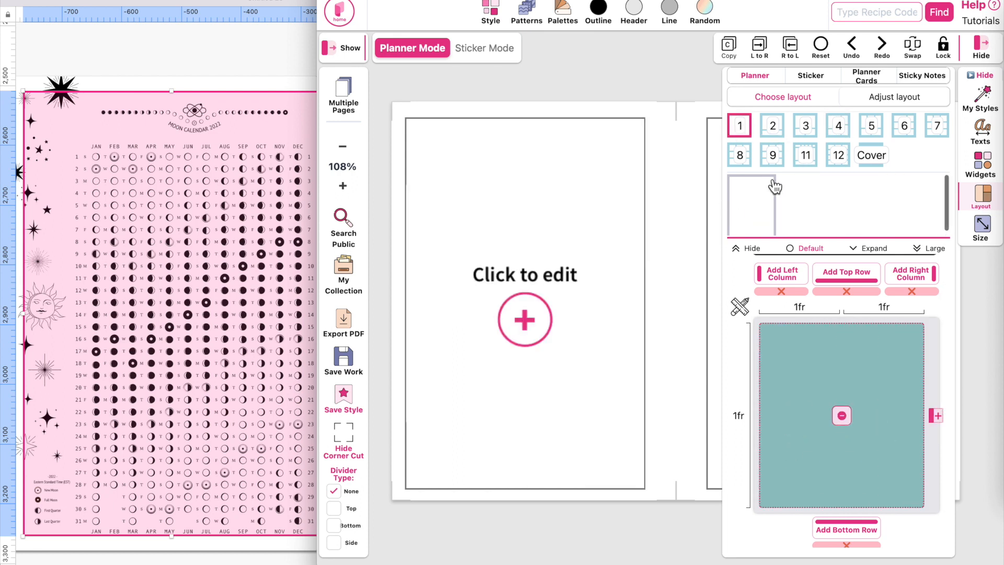
{"action": "left_click", "coordinate": [764, 222]}
Try the two-block layouts on the left page, ending with the one split into 3fr and 1fr rows.
{"action": "left_click", "coordinate": [764, 128]}
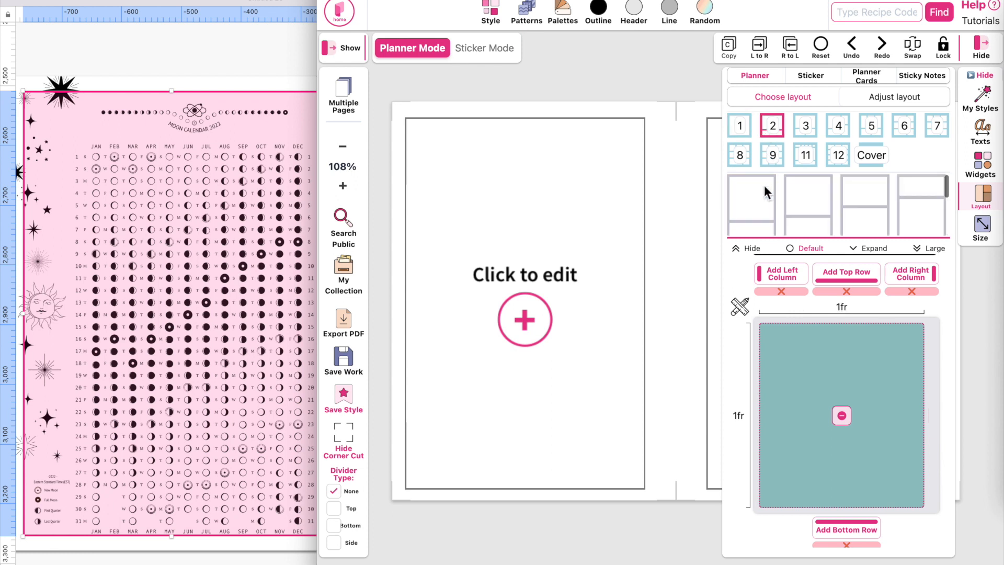
{"action": "left_click", "coordinate": [765, 186]}
{"action": "left_click", "coordinate": [799, 190]}
{"action": "left_click", "coordinate": [860, 194]}
{"action": "left_click", "coordinate": [757, 192]}
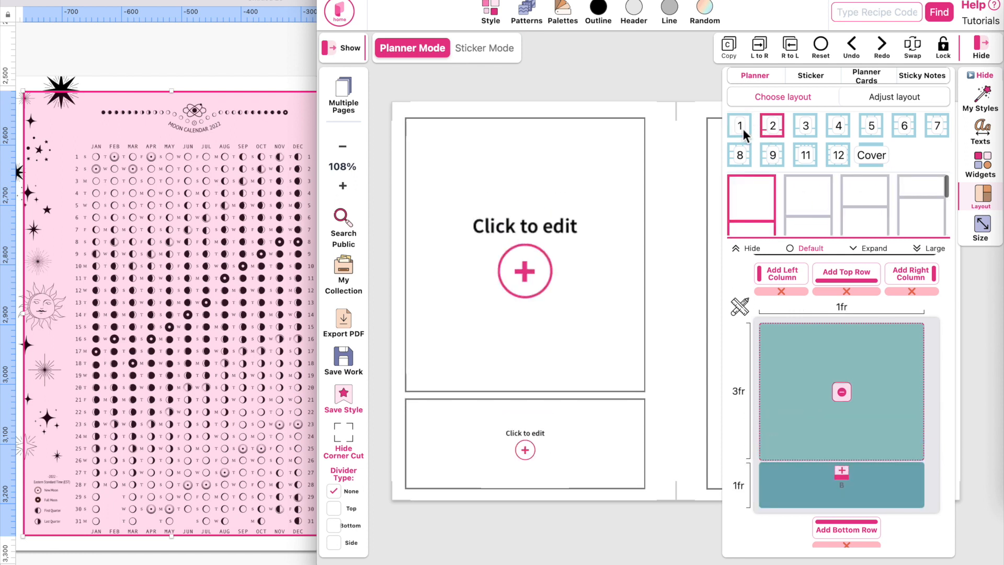
Apply the one-block layout to the left page and copy it to the right page.
{"action": "left_click", "coordinate": [742, 128]}
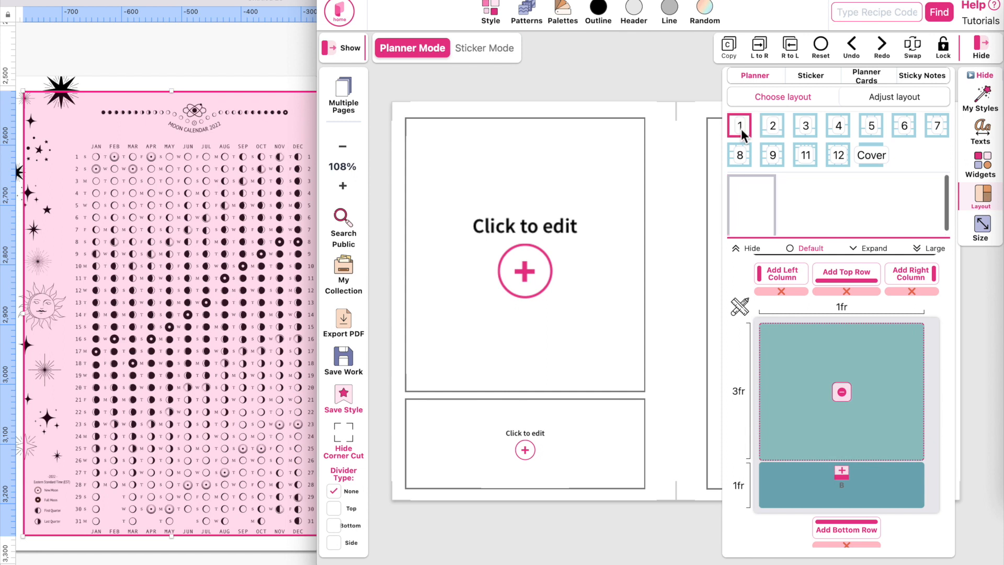
{"action": "left_click", "coordinate": [746, 204]}
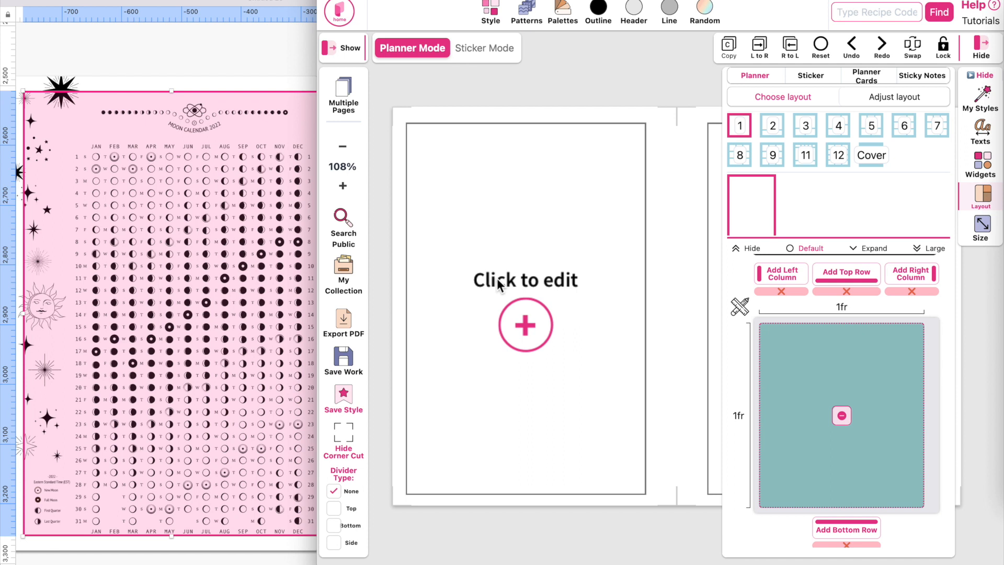
{"action": "left_click", "coordinate": [764, 55]}
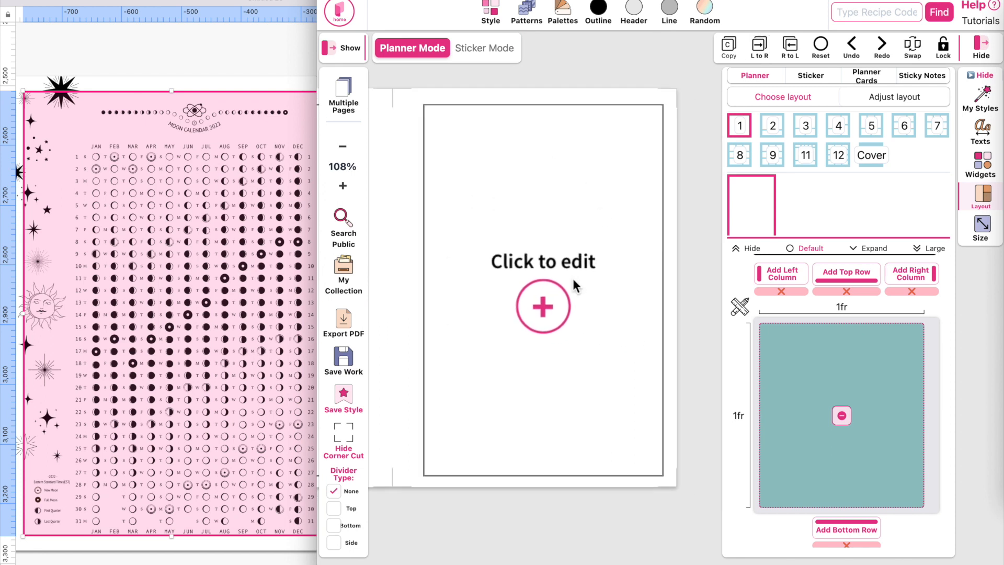
Fill the right page's block with the NorthMoonVertical-Year22 graphic from the Moon Phase North category.
{"action": "left_click", "coordinate": [573, 285]}
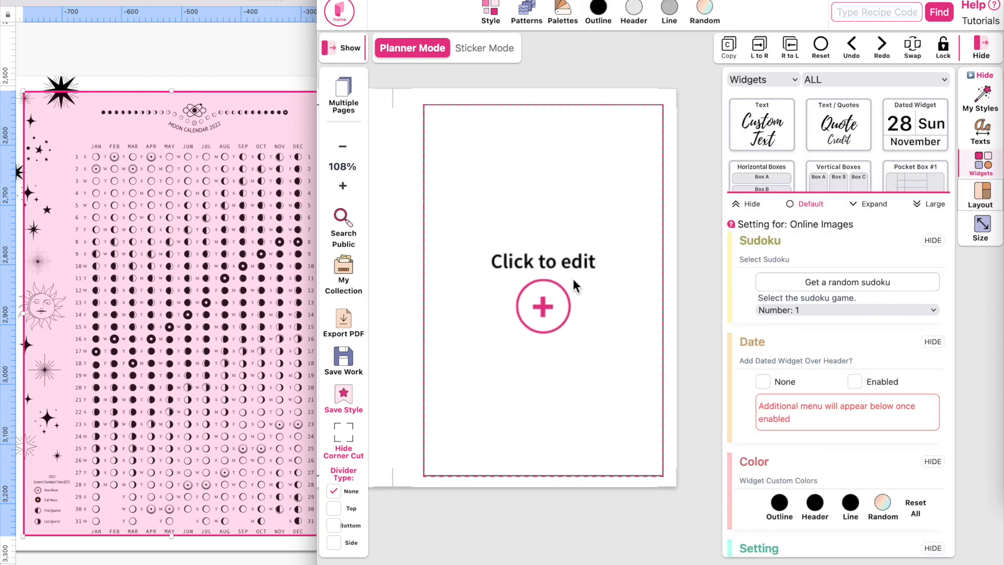
{"action": "left_click", "coordinate": [763, 79]}
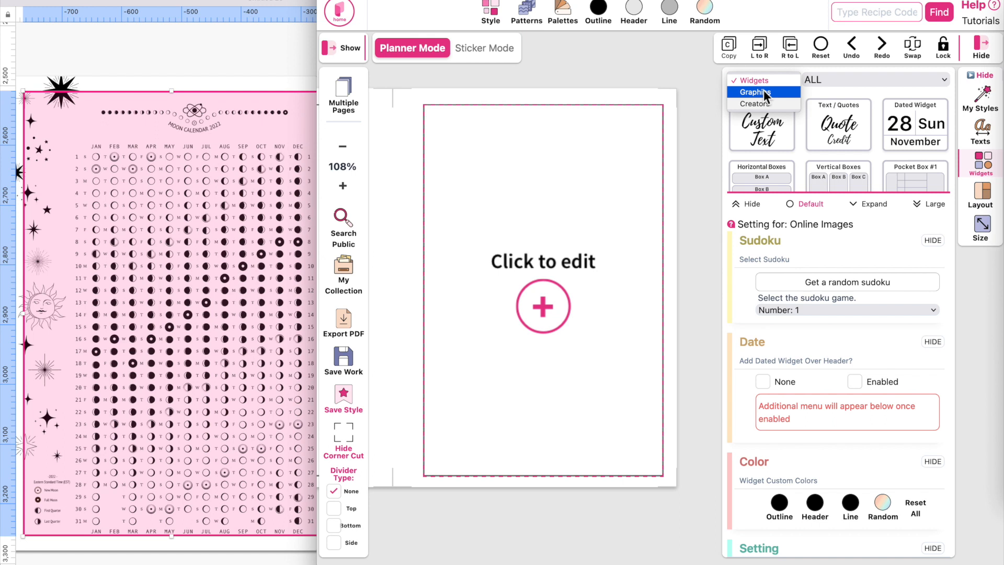
{"action": "left_click", "coordinate": [763, 90]}
{"action": "left_click", "coordinate": [822, 81]}
{"action": "key", "text": "m"}
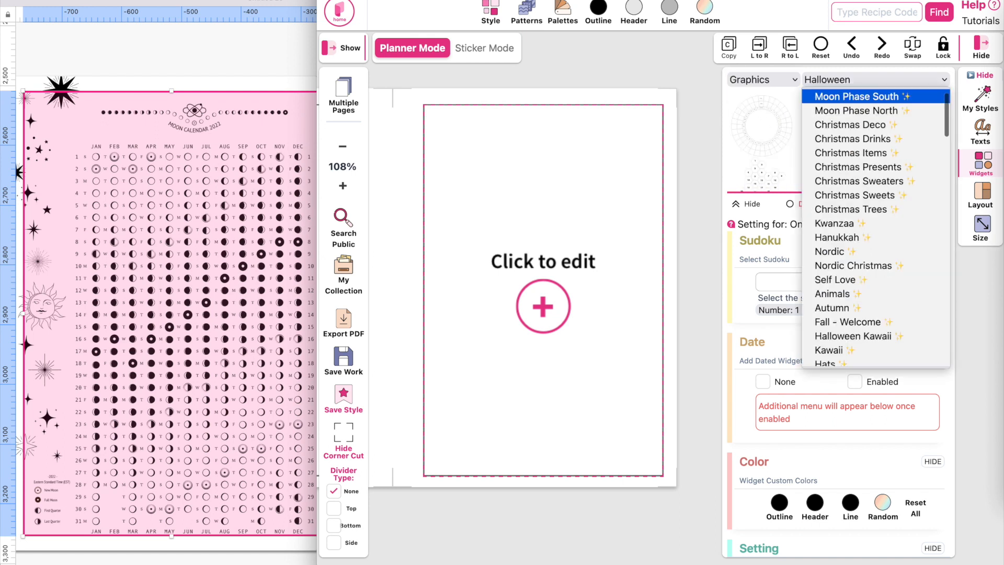
{"action": "left_click", "coordinate": [858, 110]}
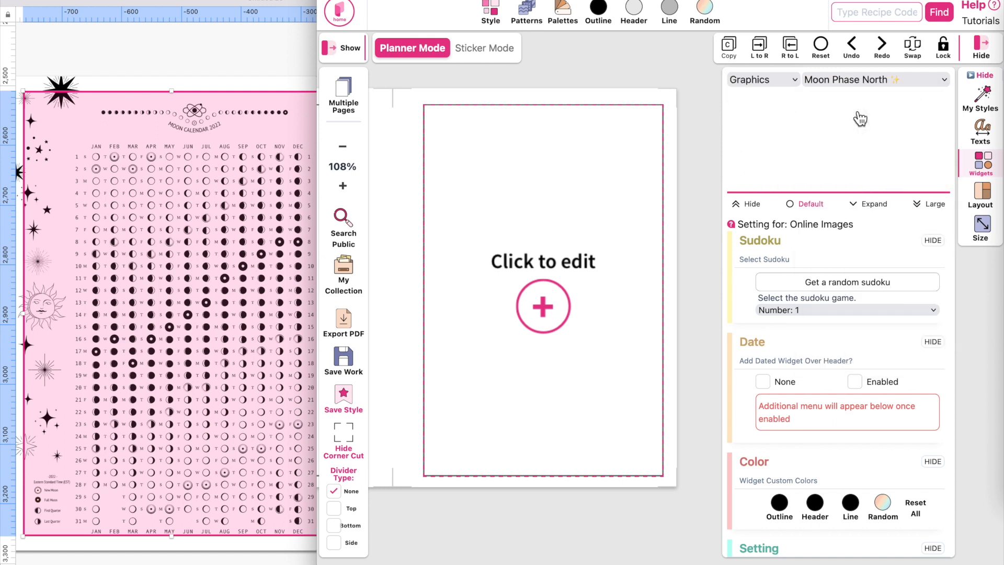
{"action": "left_click", "coordinate": [931, 203]}
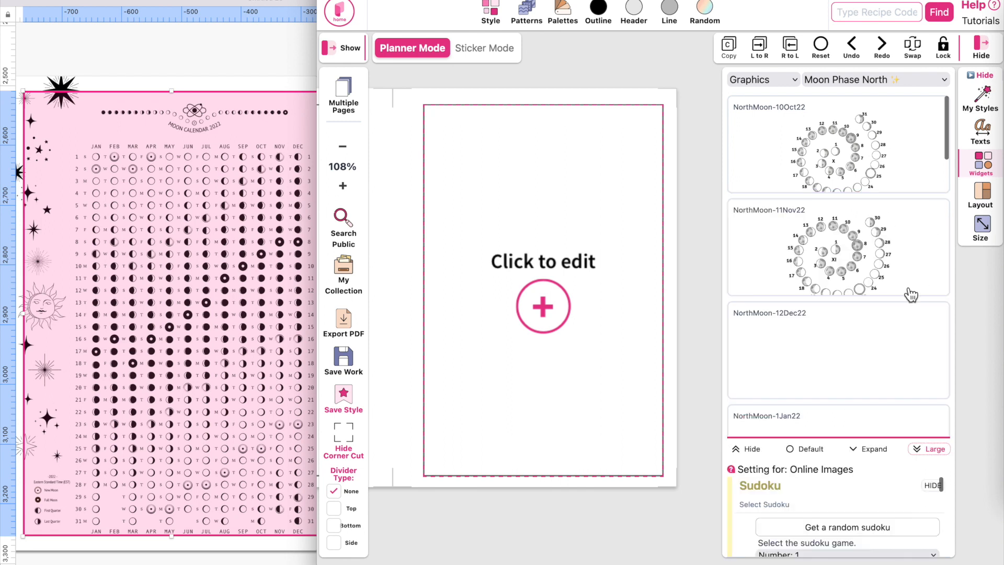
{"action": "scroll", "coordinate": [894, 304], "scroll_direction": "down", "scroll_amount": 5}
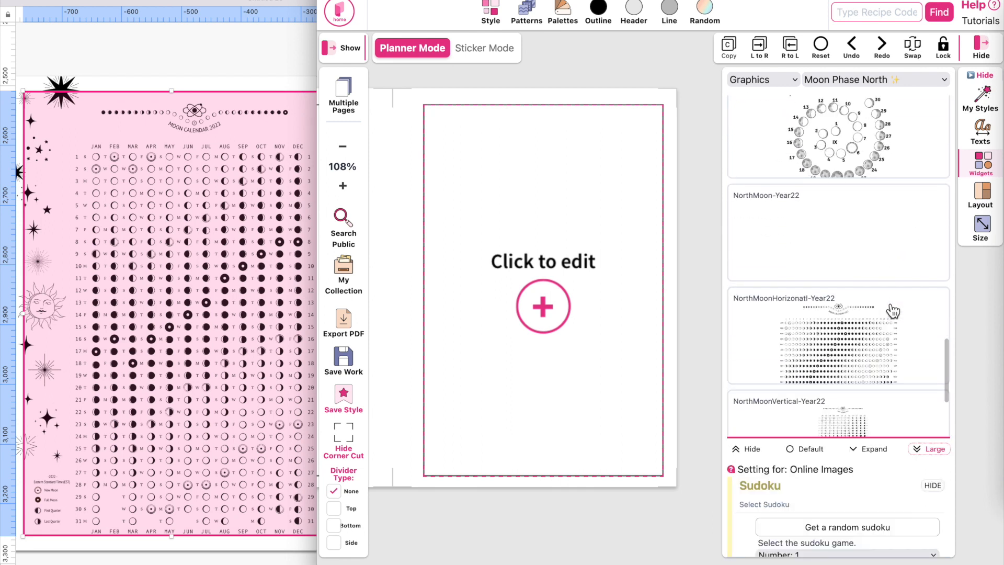
{"action": "scroll", "coordinate": [892, 310], "scroll_direction": "down", "scroll_amount": 3}
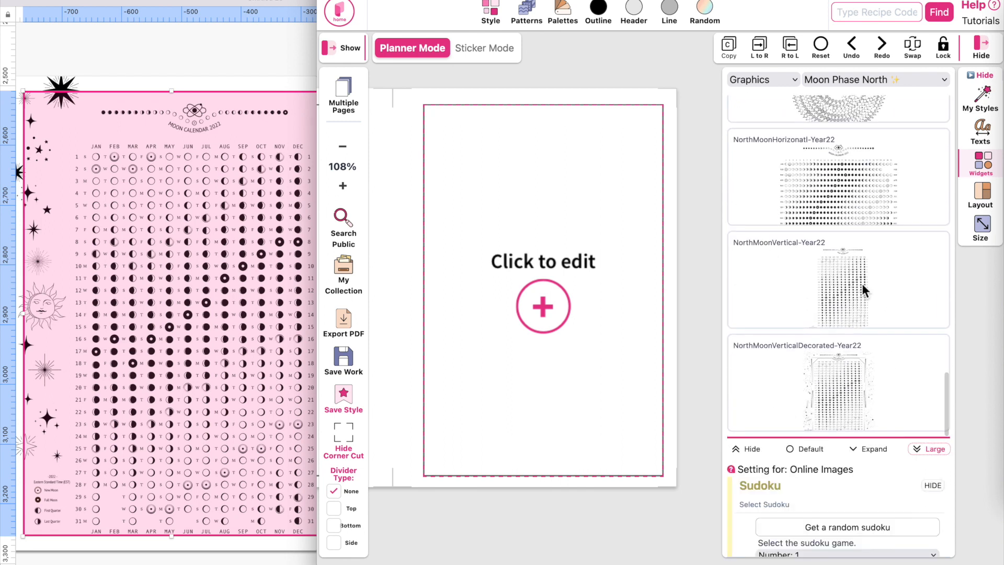
{"action": "left_click", "coordinate": [870, 290]}
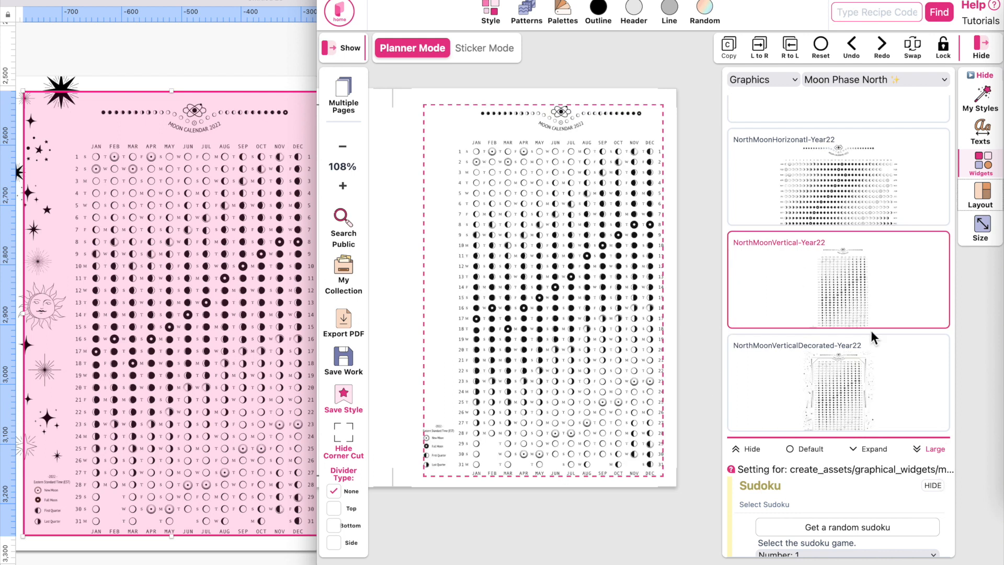
Remove block A from the left page's layout so that the page has no widget block.
{"action": "left_click", "coordinate": [689, 274]}
{"action": "left_click_drag", "start_coordinate": [555, 301], "coordinate": [696, 290]}
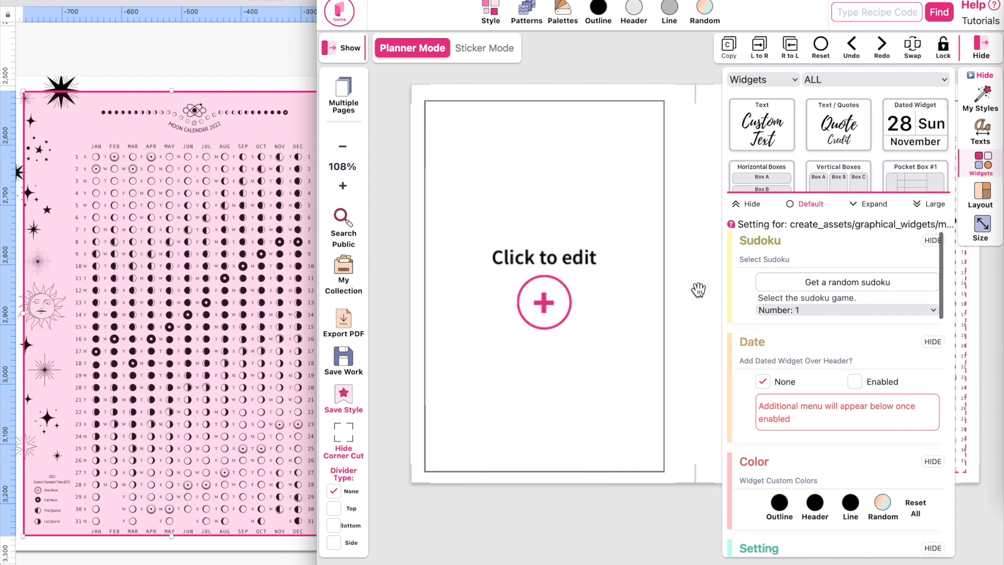
{"action": "scroll", "coordinate": [575, 259], "scroll_direction": "right", "scroll_amount": 3}
{"action": "scroll", "coordinate": [575, 260], "scroll_direction": "left", "scroll_amount": 3}
{"action": "scroll", "coordinate": [575, 260], "scroll_direction": "right", "scroll_amount": 1}
{"action": "scroll", "coordinate": [576, 259], "scroll_direction": "down", "scroll_amount": 1}
{"action": "left_click", "coordinate": [638, 107]}
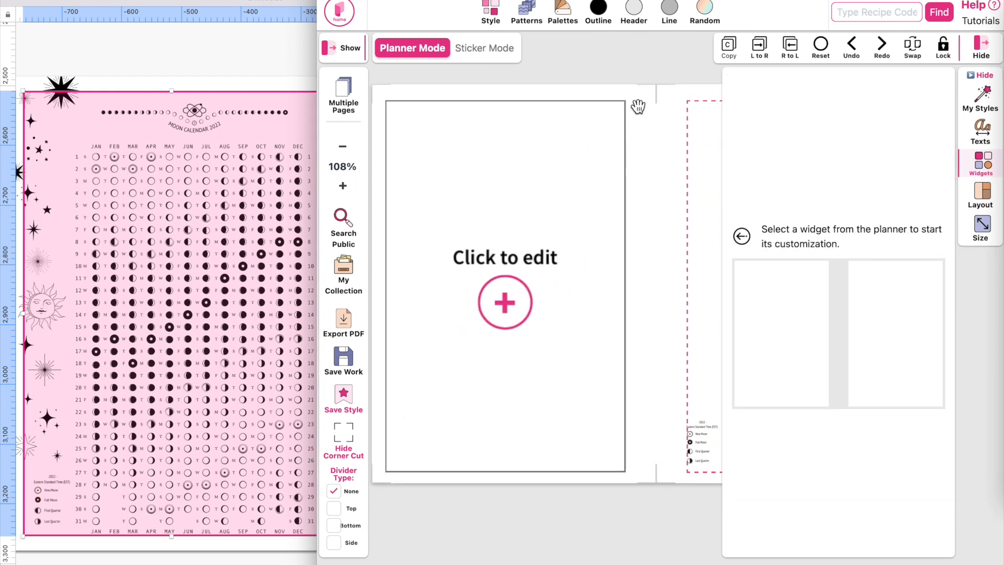
{"action": "left_click", "coordinate": [981, 194]}
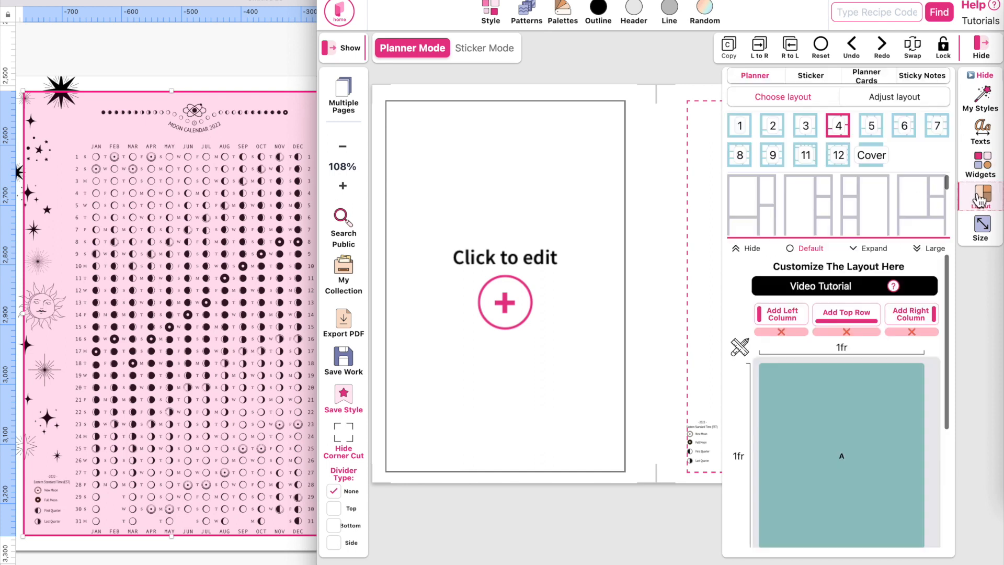
{"action": "left_click", "coordinate": [846, 378]}
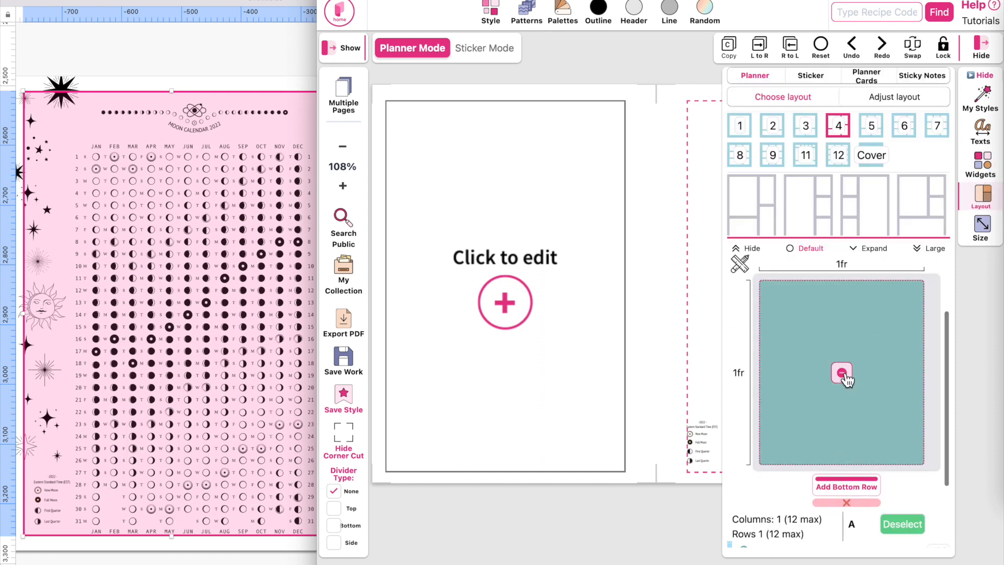
{"action": "left_click", "coordinate": [841, 374]}
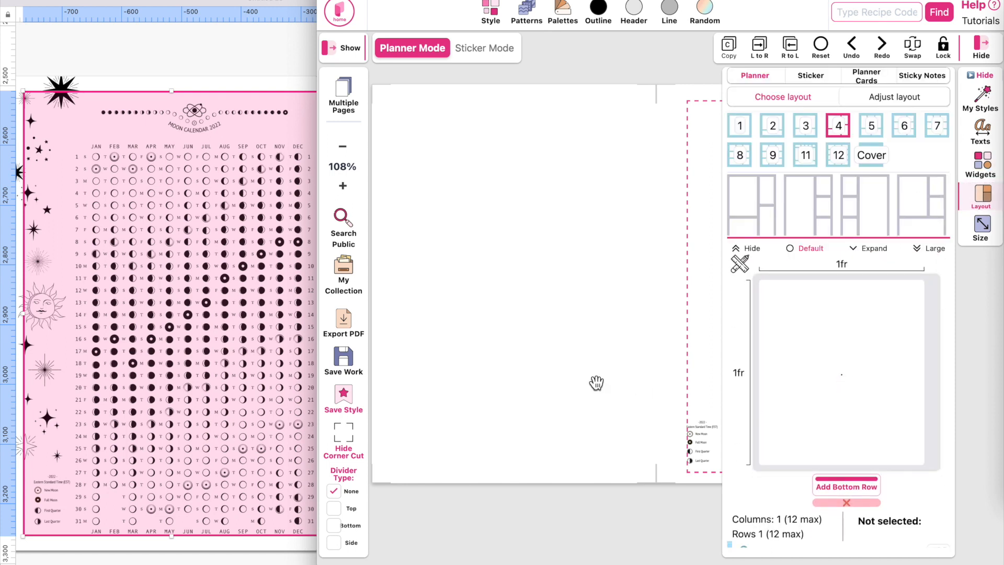
Switch to Sticker Mode and filter the sticker graphics to the Celestial category.
{"action": "left_click_drag", "start_coordinate": [316, 289], "coordinate": [1, 293]}
{"action": "scroll", "coordinate": [184, 299], "scroll_direction": "up", "scroll_amount": 5}
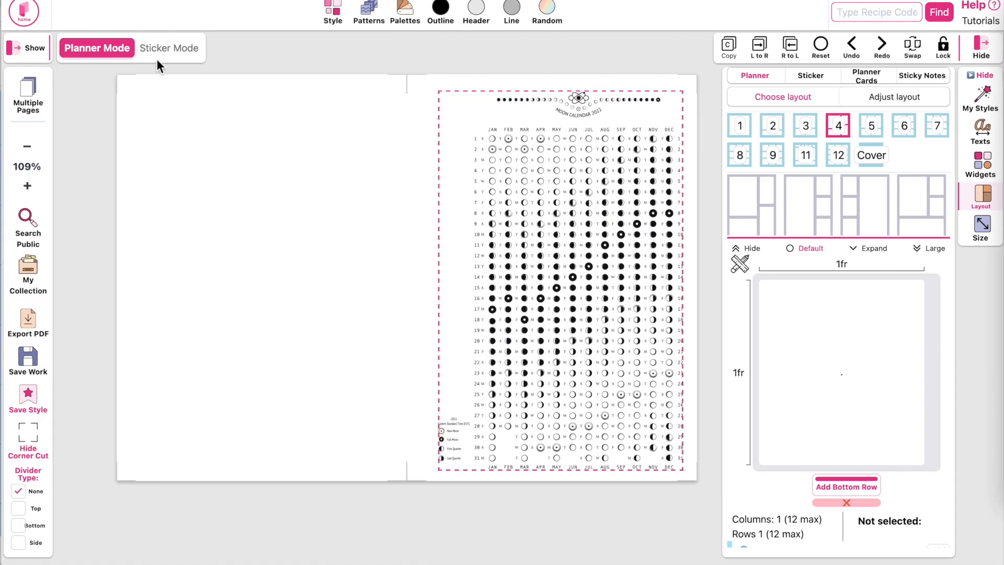
{"action": "left_click", "coordinate": [169, 48]}
{"action": "left_click", "coordinate": [839, 75]}
{"action": "left_click", "coordinate": [750, 187]}
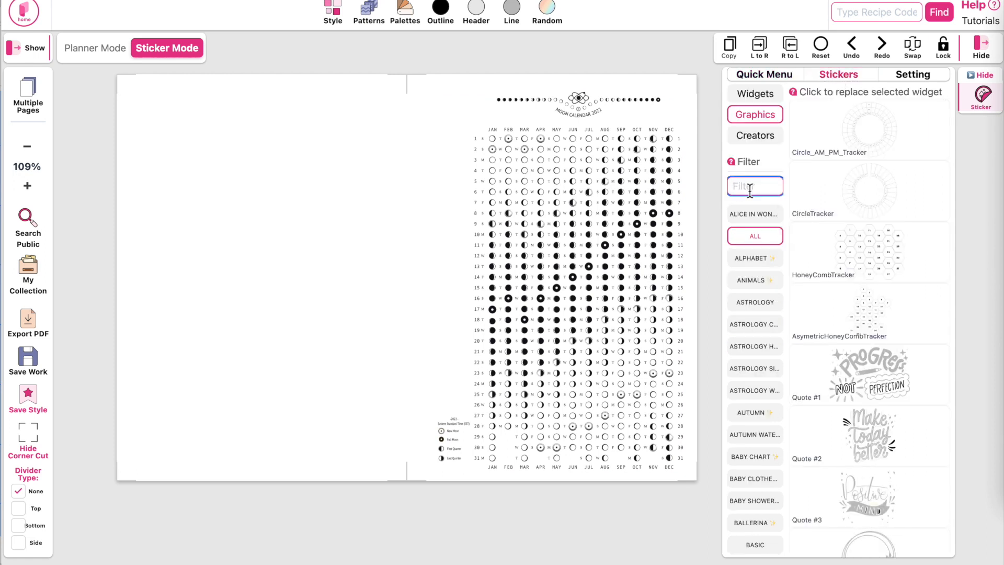
{"action": "type", "text": "celestial"}
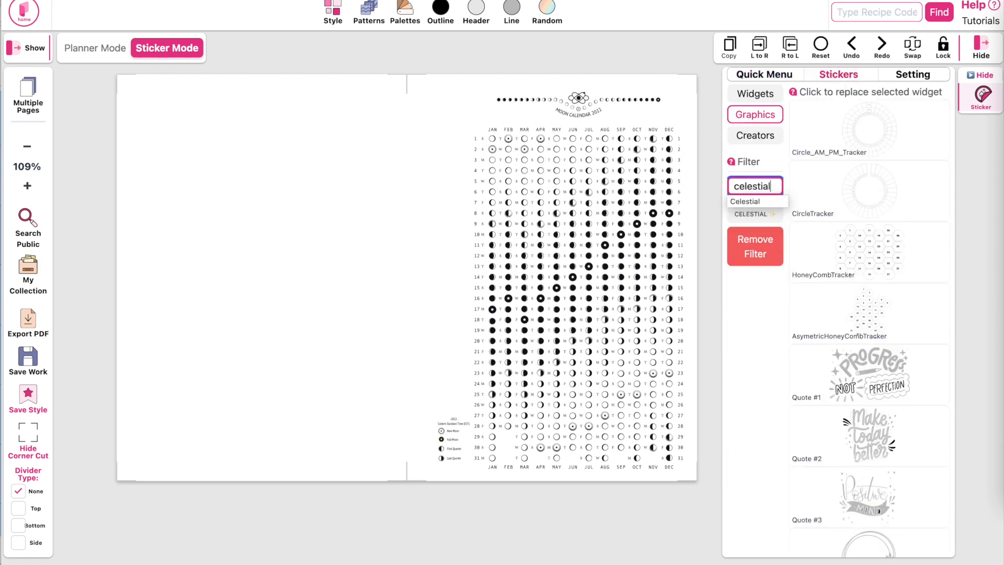
{"action": "left_click", "coordinate": [757, 214]}
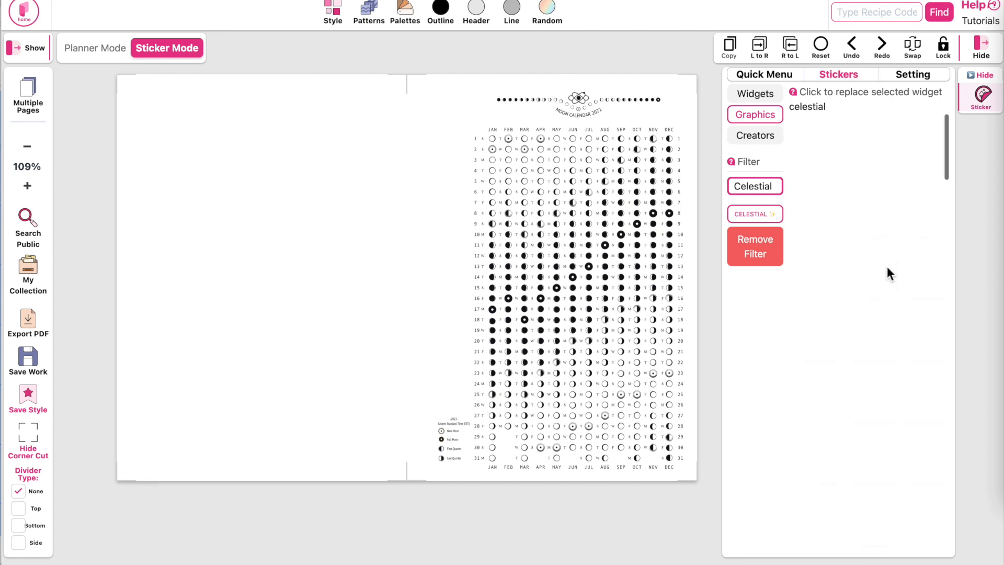
Add the black sparkle cluster sticker to the left page and place it at a small size in the page's upper part.
{"action": "scroll", "coordinate": [886, 285], "scroll_direction": "down", "scroll_amount": 4}
{"action": "scroll", "coordinate": [887, 285], "scroll_direction": "down", "scroll_amount": 10}
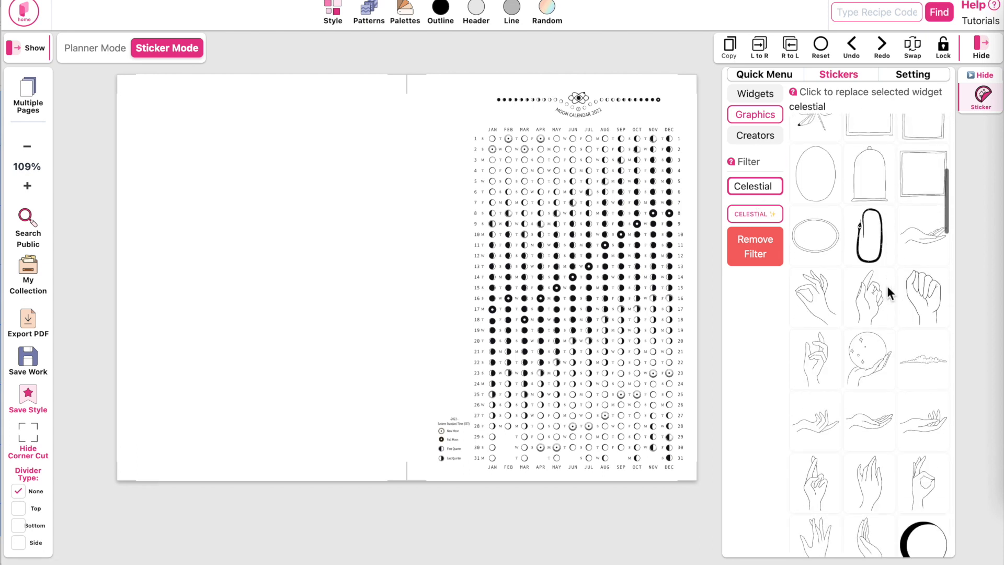
{"action": "scroll", "coordinate": [887, 286], "scroll_direction": "down", "scroll_amount": 10}
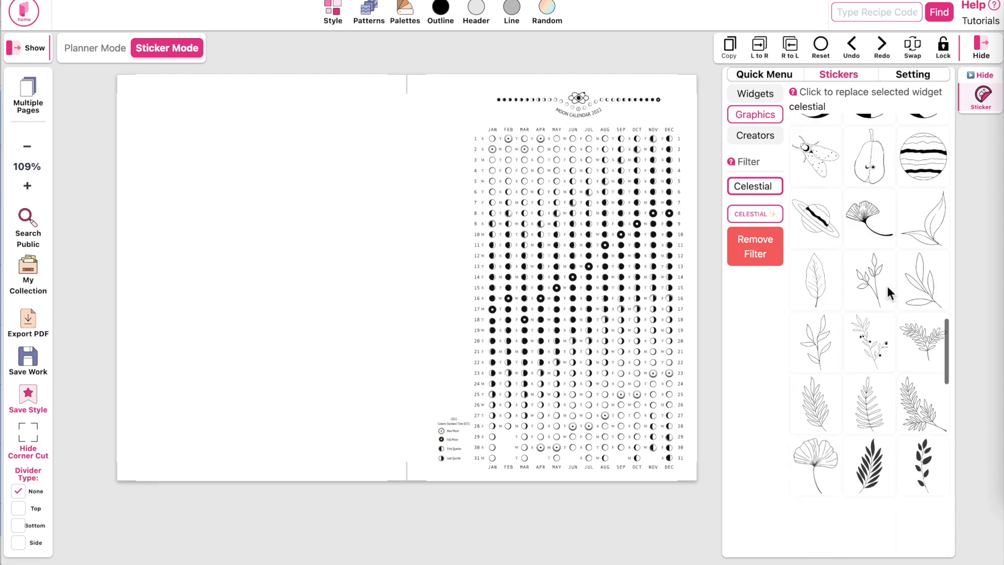
{"action": "scroll", "coordinate": [887, 285], "scroll_direction": "down", "scroll_amount": 10}
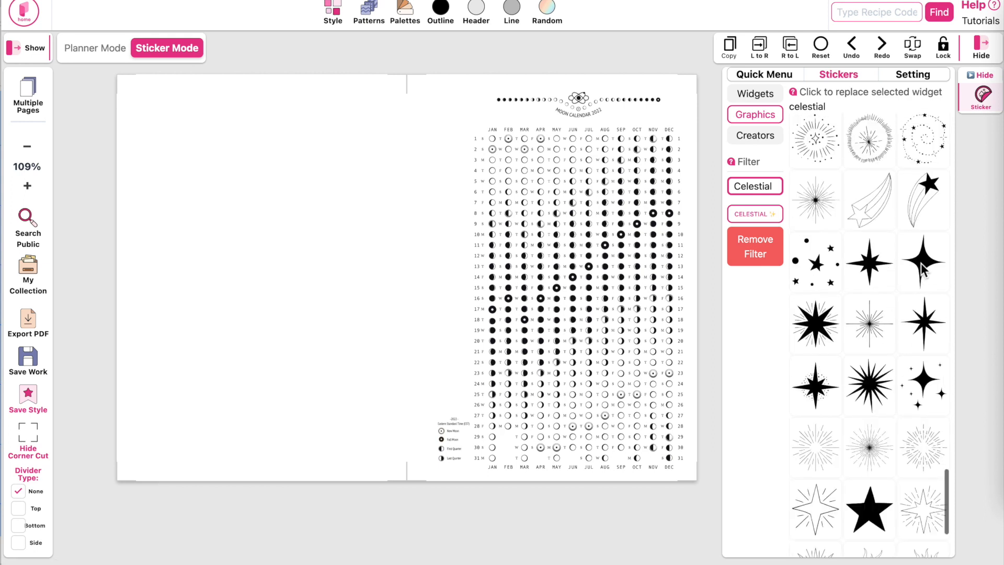
{"action": "left_click", "coordinate": [925, 388]}
{"action": "left_click", "coordinate": [150, 114]}
{"action": "left_click_drag", "start_coordinate": [117, 75], "coordinate": [288, 138]}
Add the solid four-pointed star sticker and place it at a small size below the middle of the left page.
{"action": "left_click", "coordinate": [924, 264]}
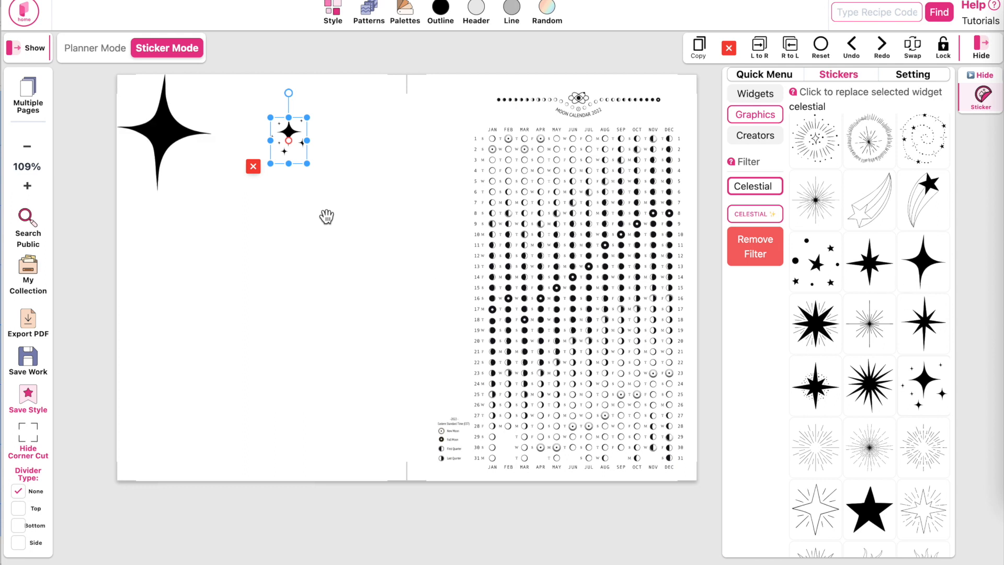
{"action": "left_click", "coordinate": [156, 160]}
{"action": "left_click_drag", "start_coordinate": [156, 160], "coordinate": [204, 245]}
{"action": "left_click_drag", "start_coordinate": [322, 231], "coordinate": [245, 332]}
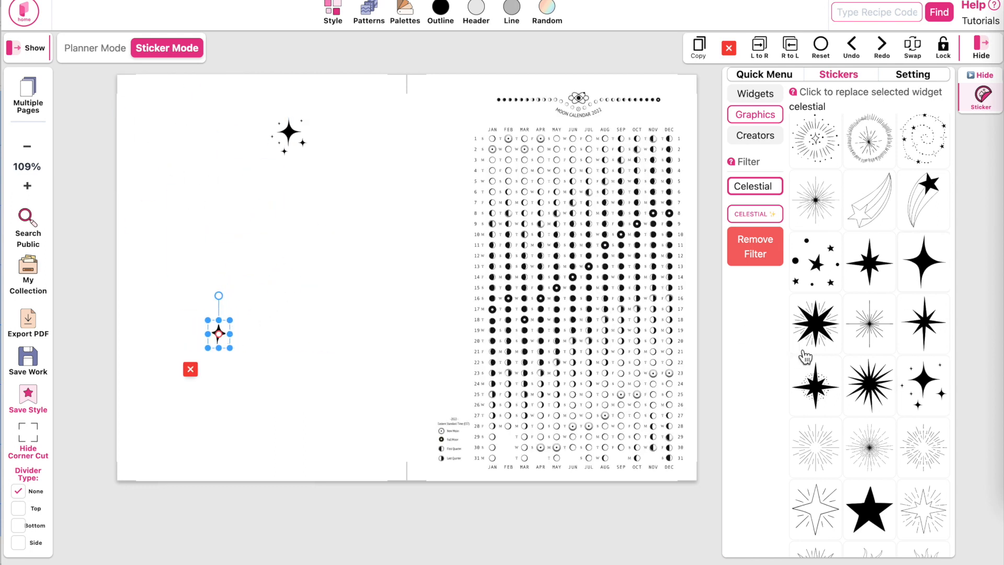
Add another sparkle cluster sticker and shrink it near the bottom of the left page.
{"action": "scroll", "coordinate": [904, 343], "scroll_direction": "down", "scroll_amount": 2}
{"action": "left_click", "coordinate": [941, 252]}
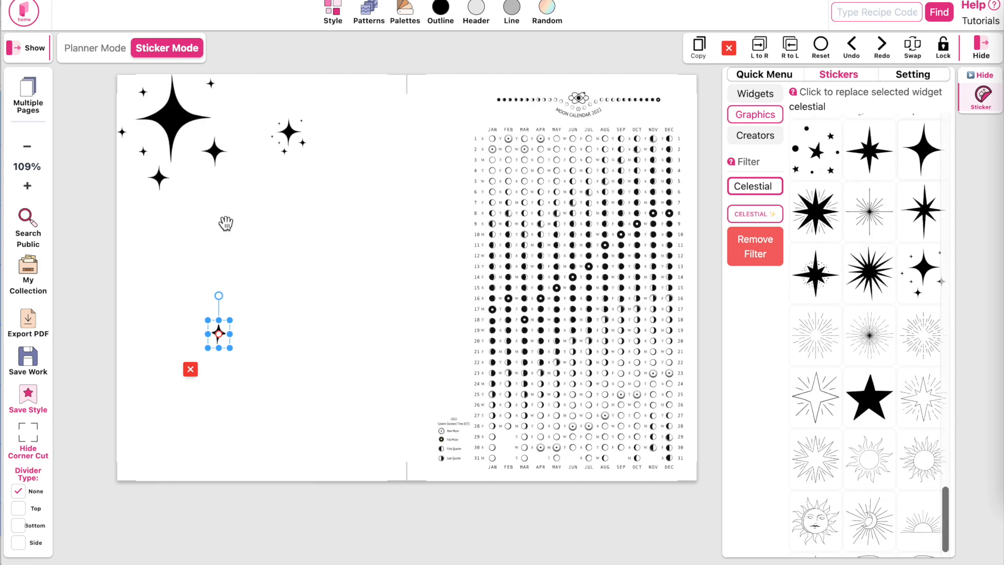
{"action": "left_click_drag", "start_coordinate": [139, 128], "coordinate": [304, 380]}
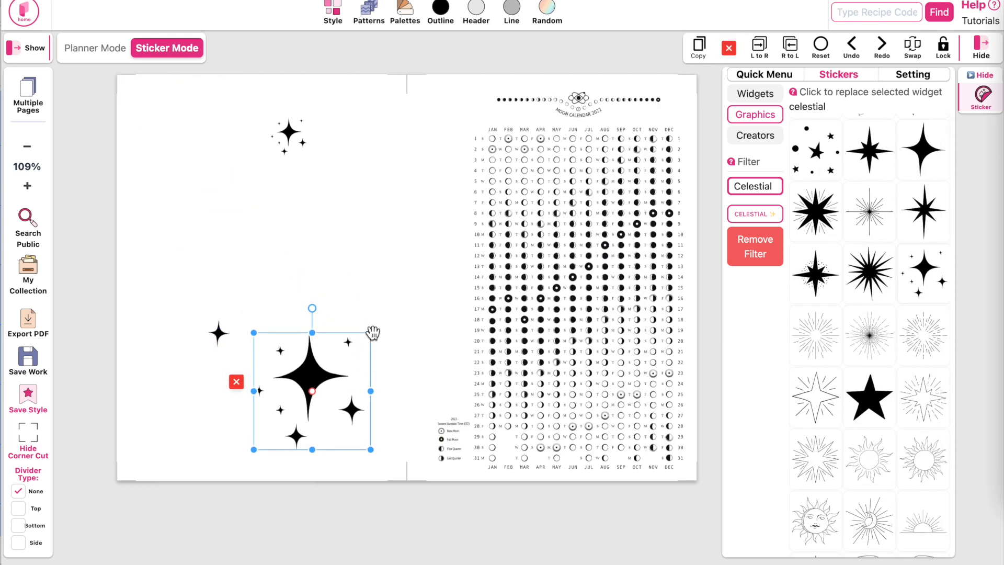
{"action": "left_click", "coordinate": [427, 386]}
{"action": "left_click_drag", "start_coordinate": [503, 336], "coordinate": [421, 407]}
{"action": "left_click", "coordinate": [485, 424]}
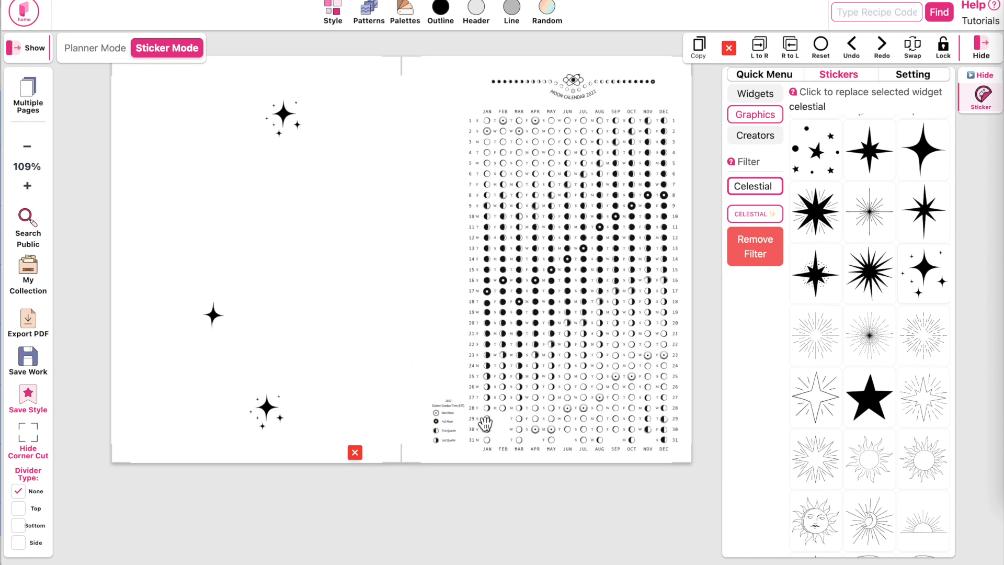
Decorate the blank strip beside the right page's moon calendar with small celestial stickers, including starbursts, stars, a sun face and a sparkle cluster.
{"action": "left_click", "coordinate": [563, 339]}
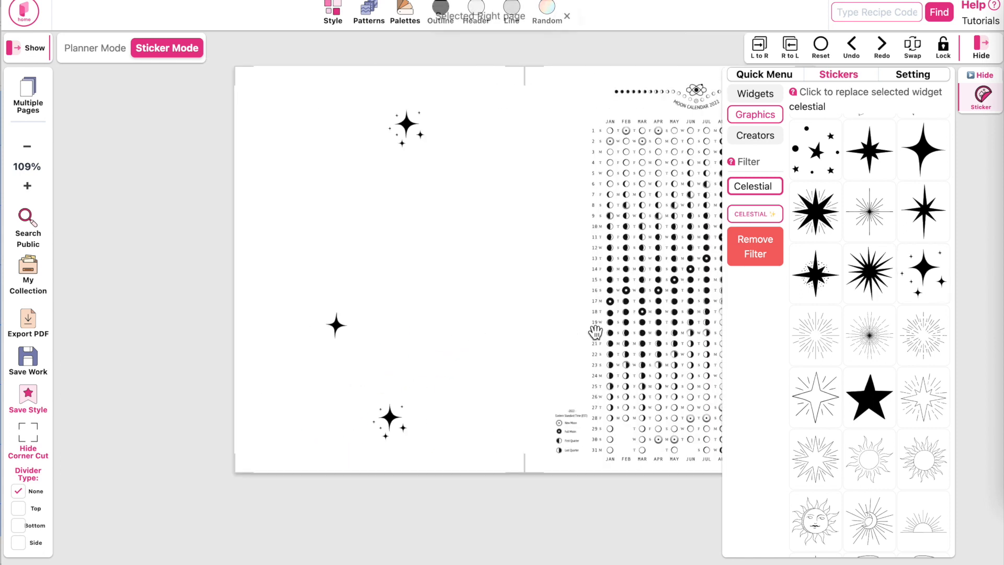
{"action": "scroll", "coordinate": [892, 511], "scroll_direction": "down", "scroll_amount": 1}
{"action": "left_click", "coordinate": [870, 201]}
{"action": "left_click_drag", "start_coordinate": [587, 117], "coordinate": [641, 66]}
{"action": "left_click_drag", "start_coordinate": [641, 183], "coordinate": [590, 131]}
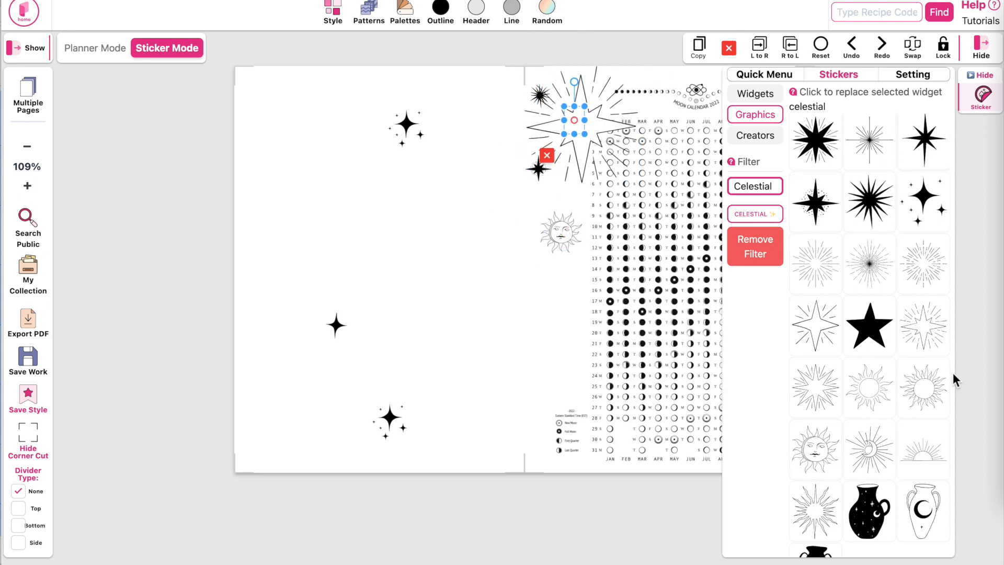
{"action": "scroll", "coordinate": [885, 374], "scroll_direction": "down", "scroll_amount": 1}
{"action": "left_click_drag", "start_coordinate": [549, 392], "coordinate": [567, 178]}
Scatter more celestial stickers over the left page: an outlined sun near the centre, a solid star, a star cluster and thin starbursts.
{"action": "left_click", "coordinate": [870, 444]}
{"action": "left_click_drag", "start_coordinate": [351, 183], "coordinate": [409, 303]}
{"action": "left_click", "coordinate": [870, 383]}
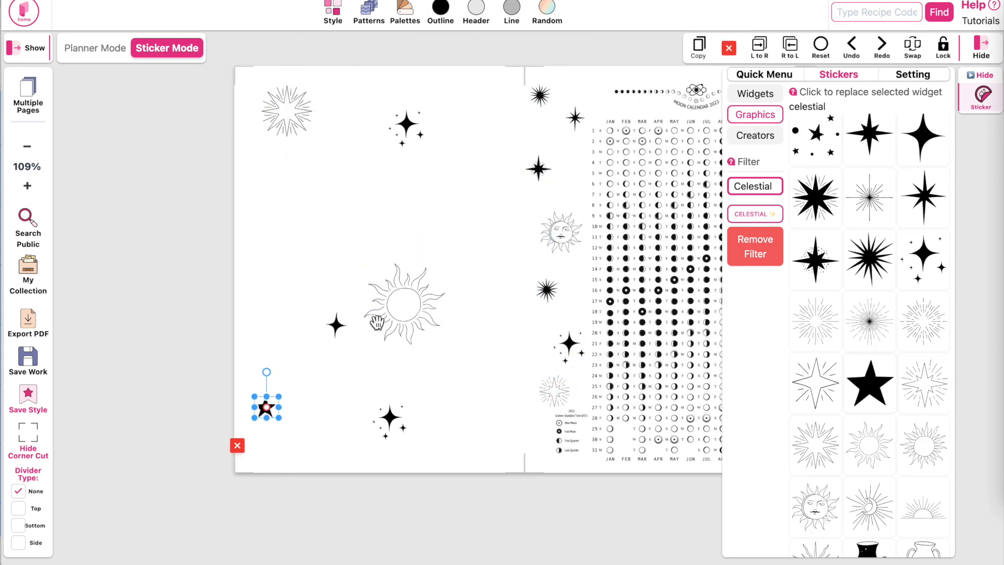
{"action": "left_click", "coordinate": [815, 507]}
{"action": "left_click", "coordinate": [815, 135]}
{"action": "left_click", "coordinate": [870, 321]}
{"action": "left_click_drag", "start_coordinate": [415, 190], "coordinate": [463, 362]}
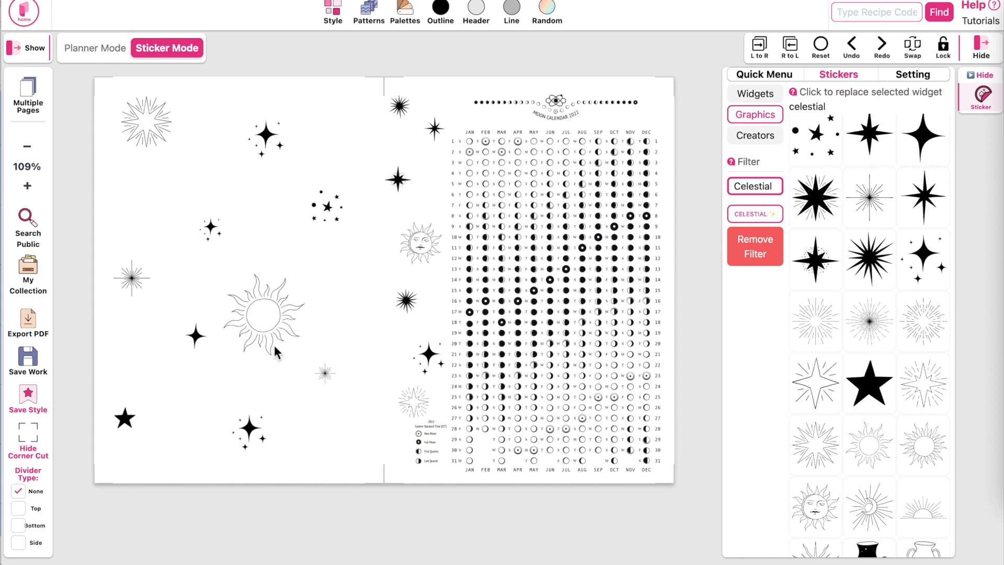
Add a new blank double page to the planner and switch to Planner Mode.
{"action": "left_click", "coordinate": [29, 101]}
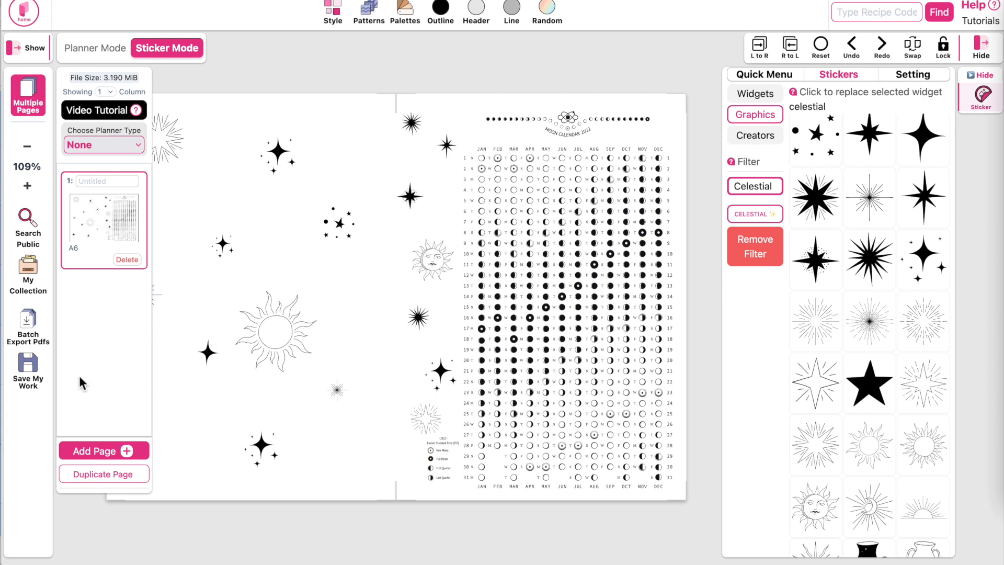
{"action": "left_click", "coordinate": [110, 453]}
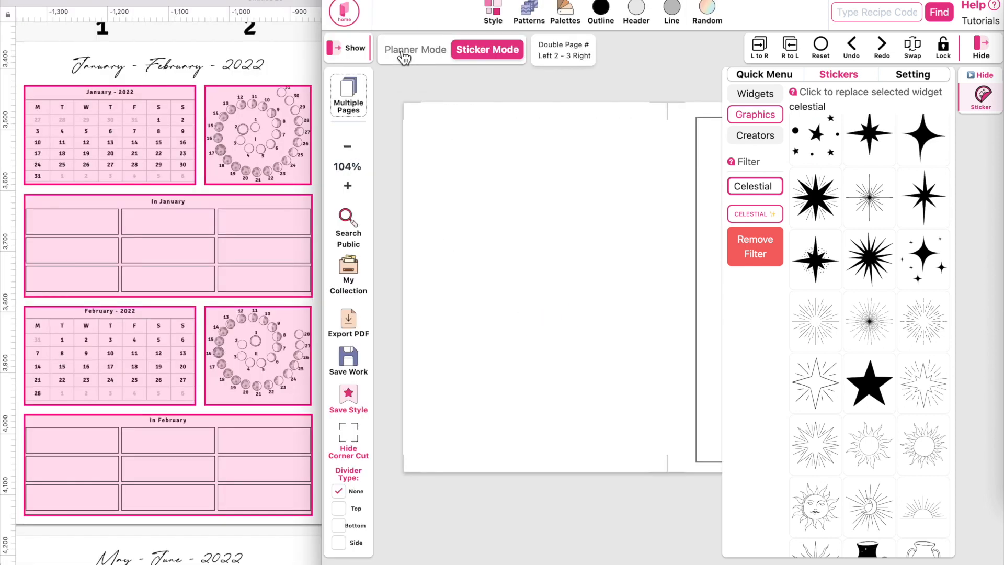
{"action": "left_click", "coordinate": [403, 53]}
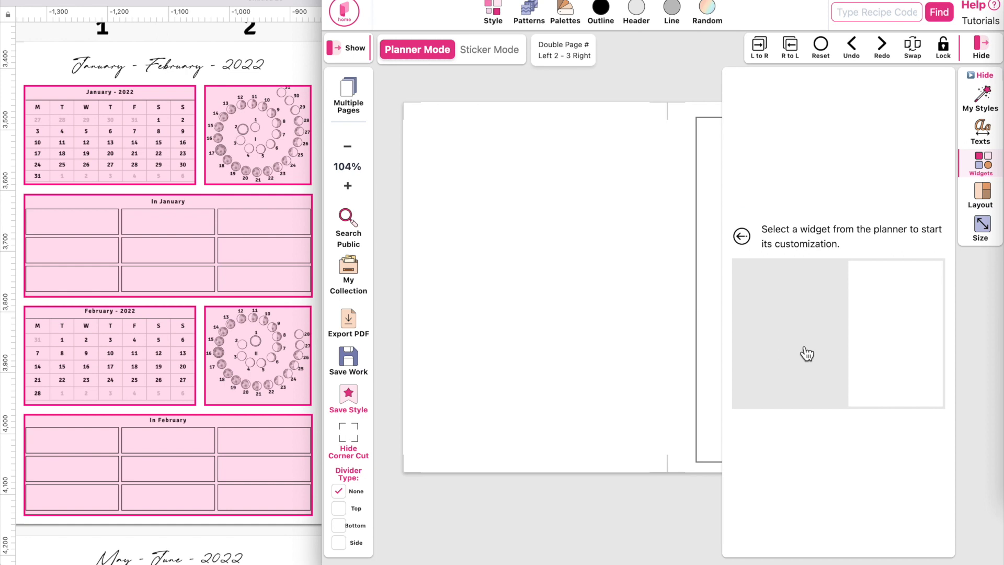
Customize the left page's layout with a second column on the right and place a box in each column.
{"action": "left_click", "coordinate": [987, 201]}
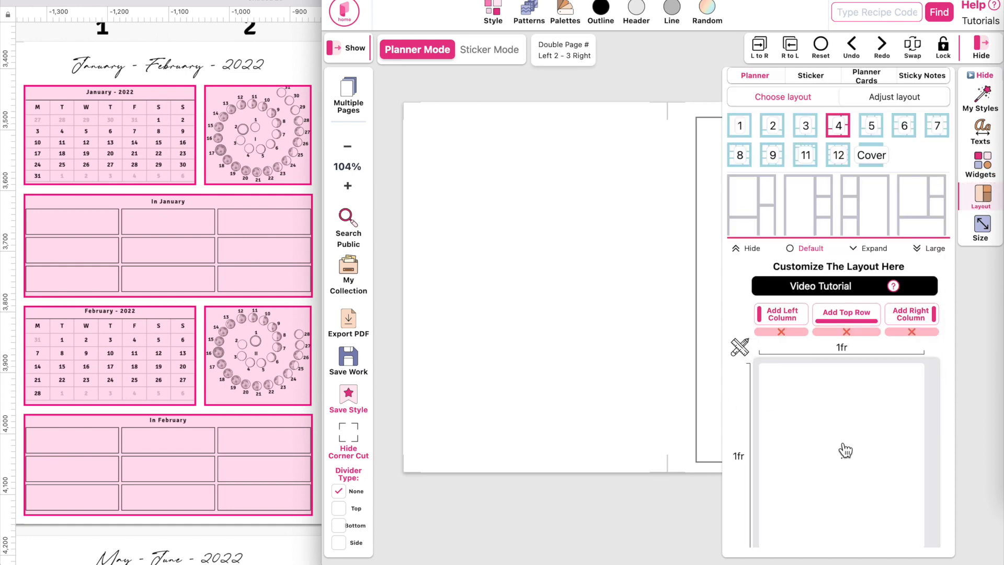
{"action": "scroll", "coordinate": [103, 152], "scroll_direction": "up", "scroll_amount": 2}
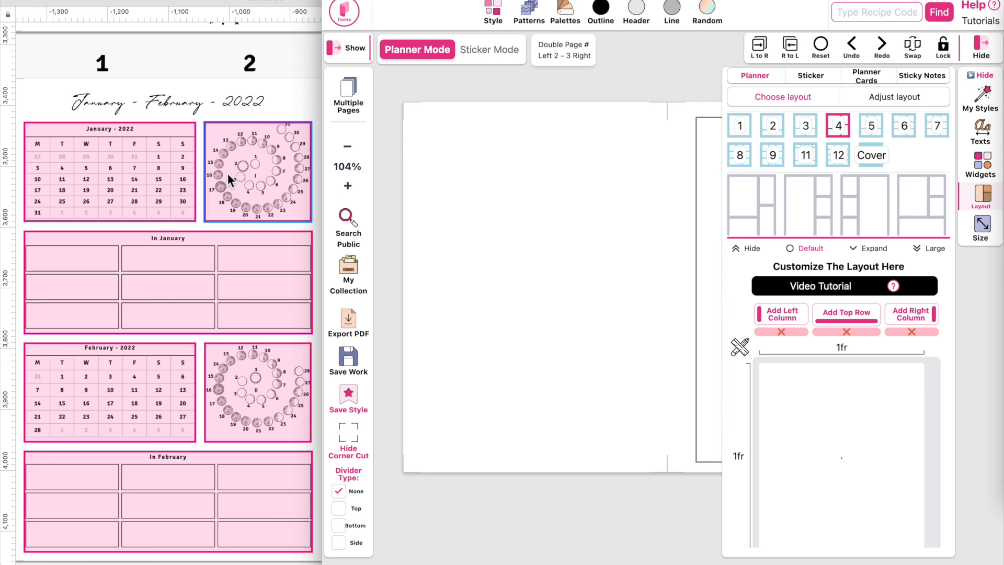
{"action": "left_click", "coordinate": [915, 328]}
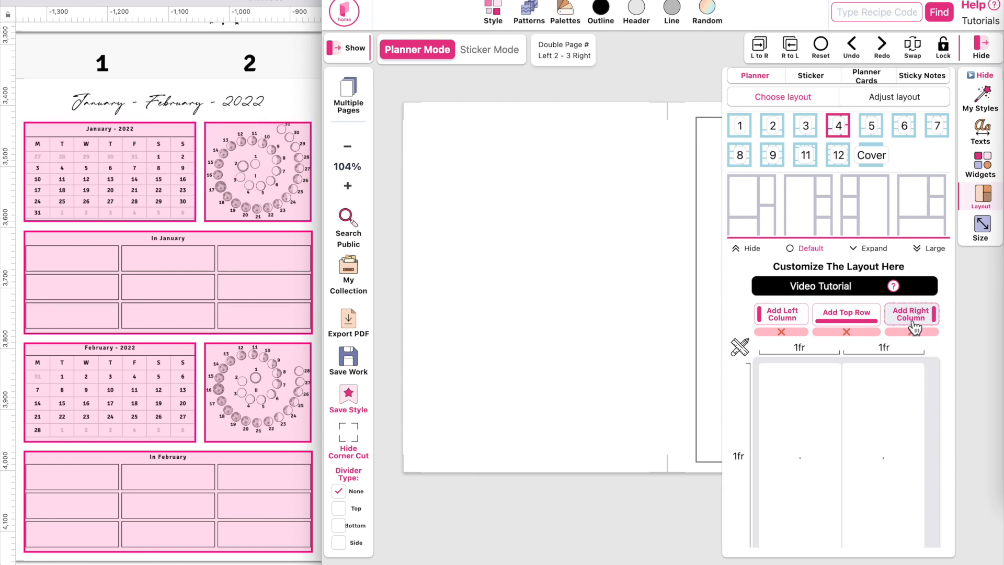
{"action": "scroll", "coordinate": [880, 468], "scroll_direction": "down", "scroll_amount": 3}
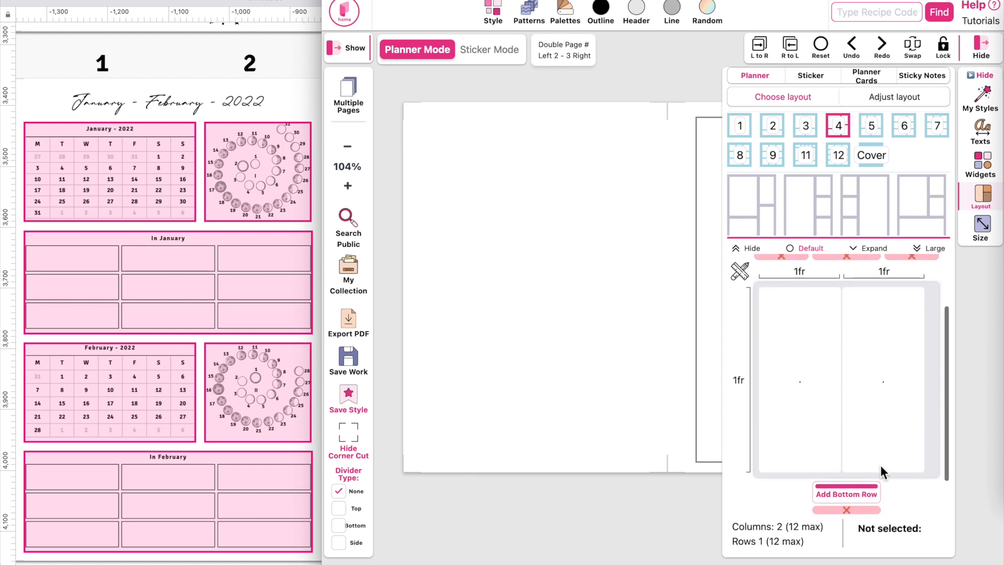
{"action": "left_click", "coordinate": [796, 394]}
{"action": "left_click", "coordinate": [800, 380]}
{"action": "left_click", "coordinate": [901, 391]}
{"action": "left_click", "coordinate": [886, 380]}
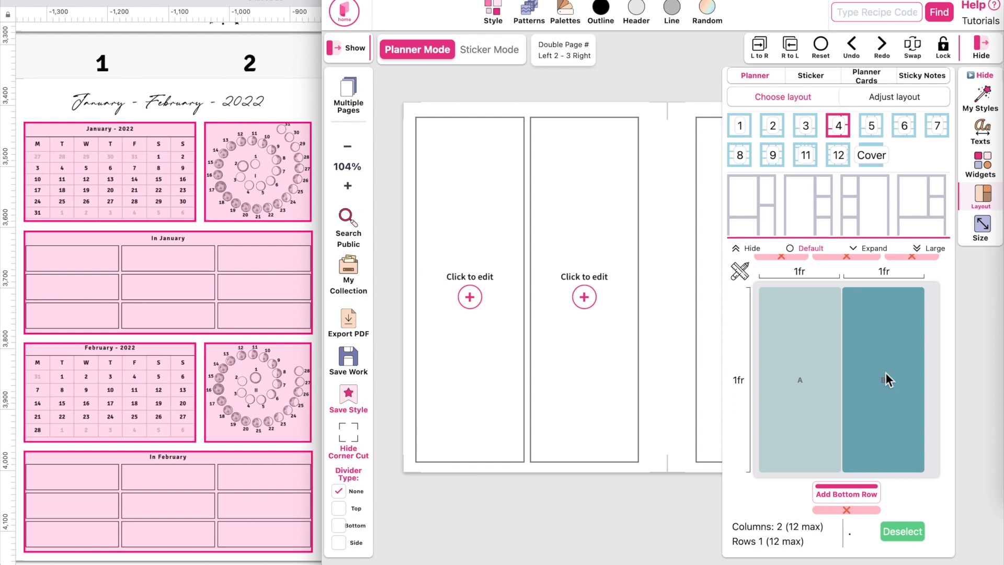
Add three bottom rows to the layout and place a box spanning both columns in the second row.
{"action": "left_click", "coordinate": [849, 496]}
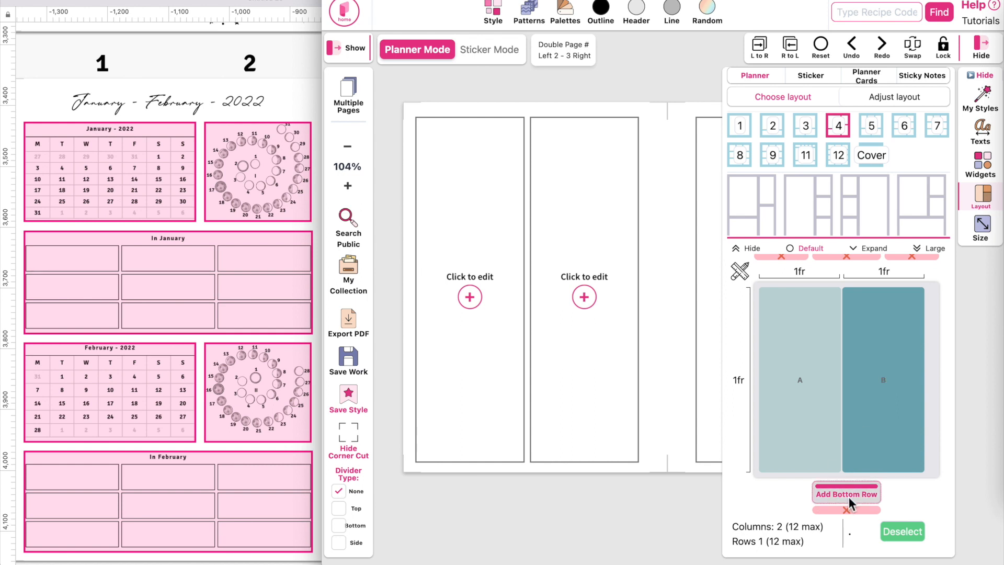
{"action": "left_click", "coordinate": [849, 496]}
{"action": "left_click", "coordinate": [849, 495]}
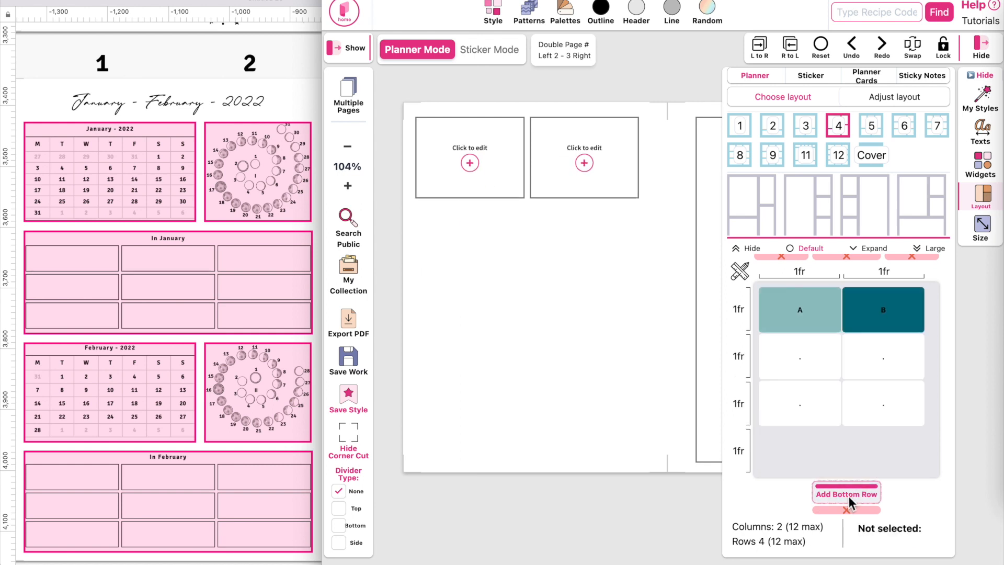
{"action": "scroll", "coordinate": [834, 485], "scroll_direction": "up", "scroll_amount": 3}
{"action": "left_click", "coordinate": [798, 429]}
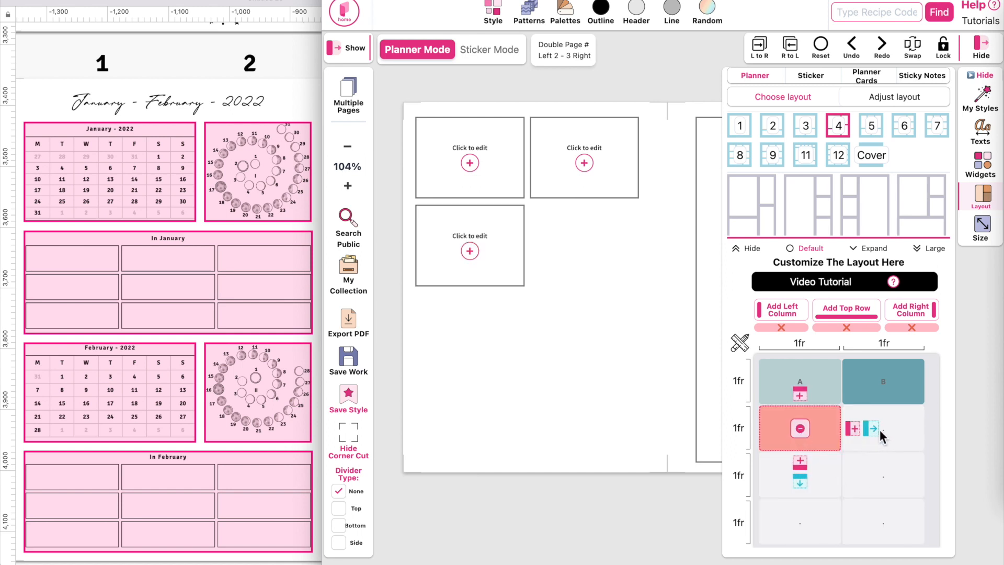
{"action": "left_click", "coordinate": [874, 429]}
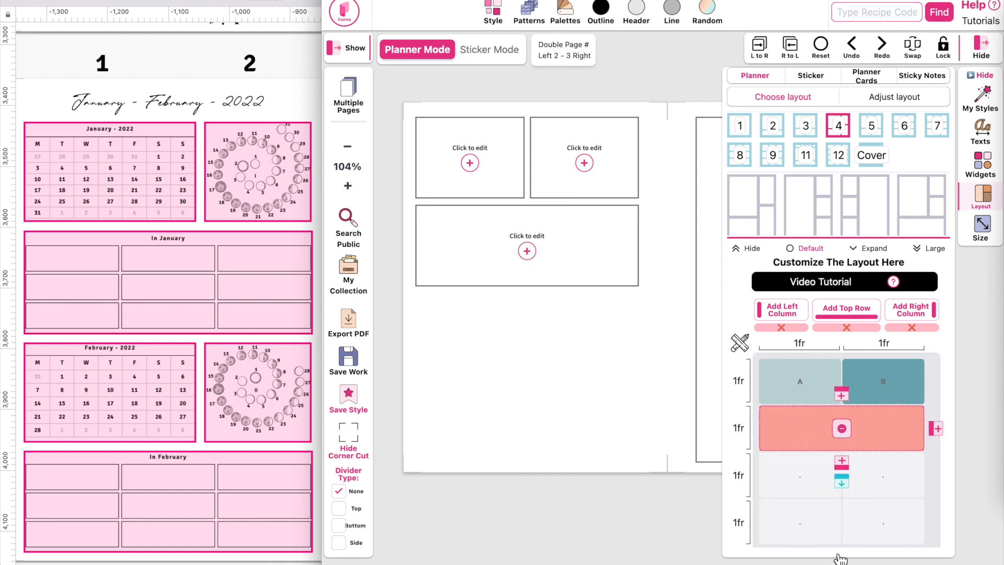
Fill the third layout row with two separate boxes and the fourth row with one box spanning both columns.
{"action": "scroll", "coordinate": [825, 487], "scroll_direction": "down", "scroll_amount": 2}
{"action": "left_click", "coordinate": [801, 437]}
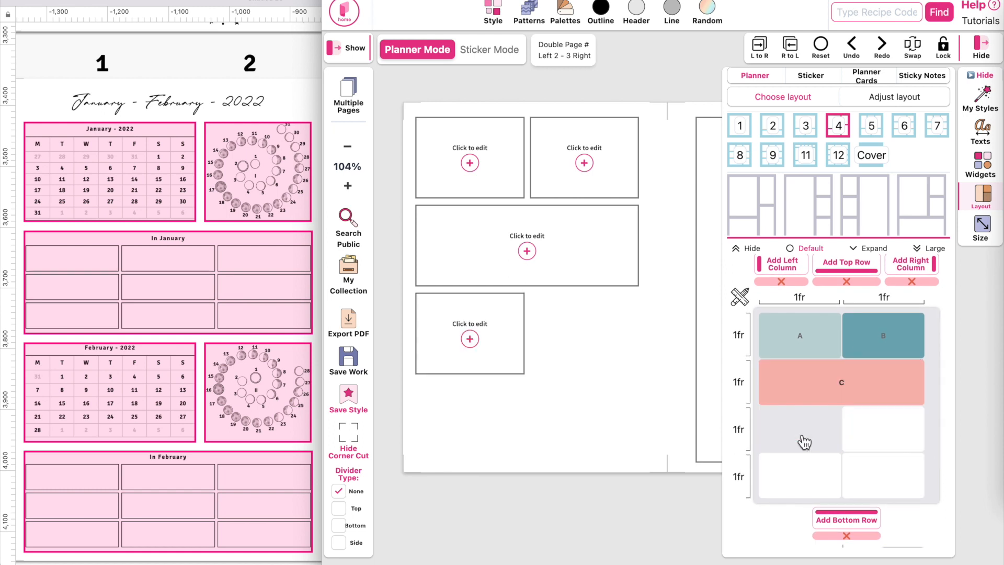
{"action": "left_click", "coordinate": [888, 432]}
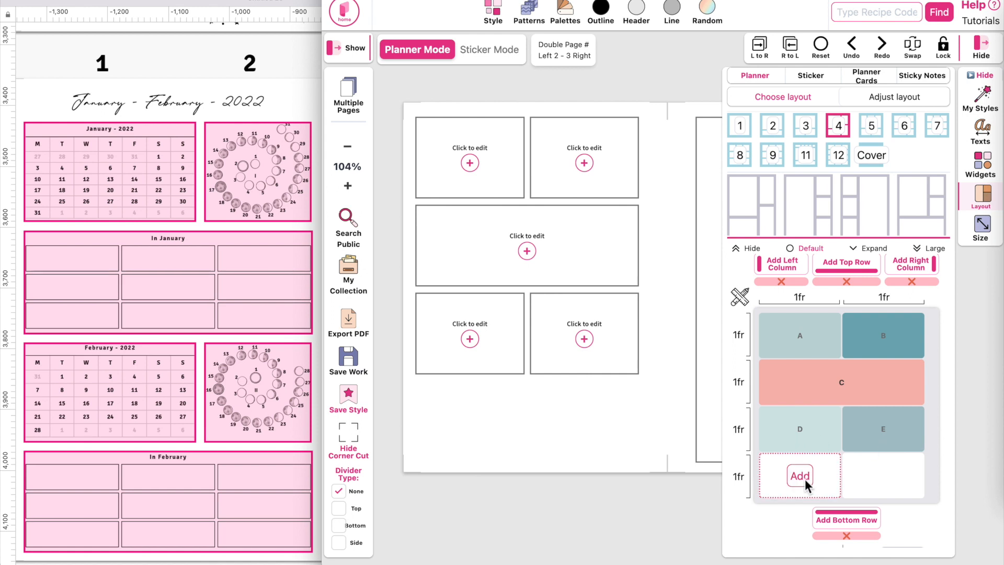
{"action": "left_click", "coordinate": [801, 476]}
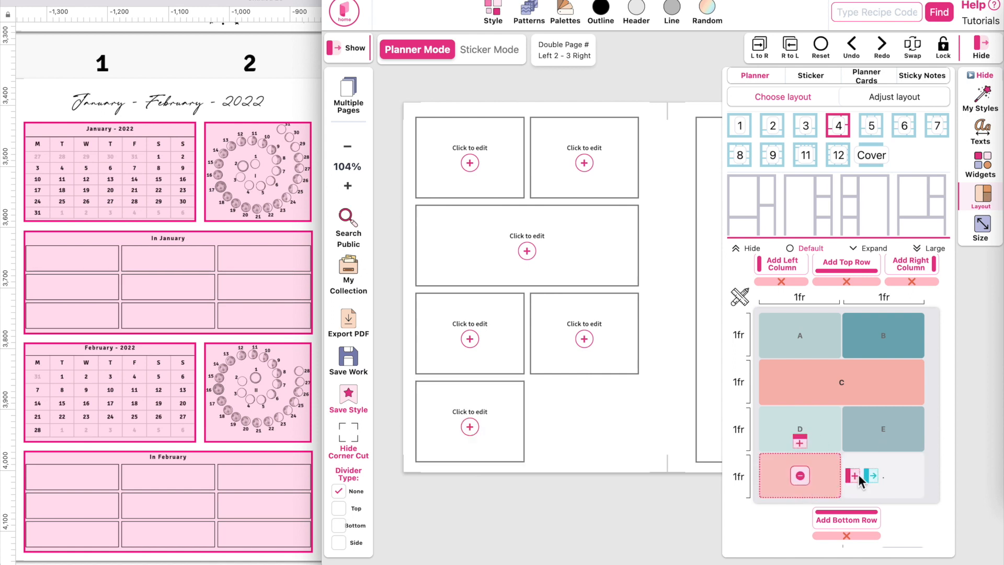
{"action": "left_click", "coordinate": [873, 476]}
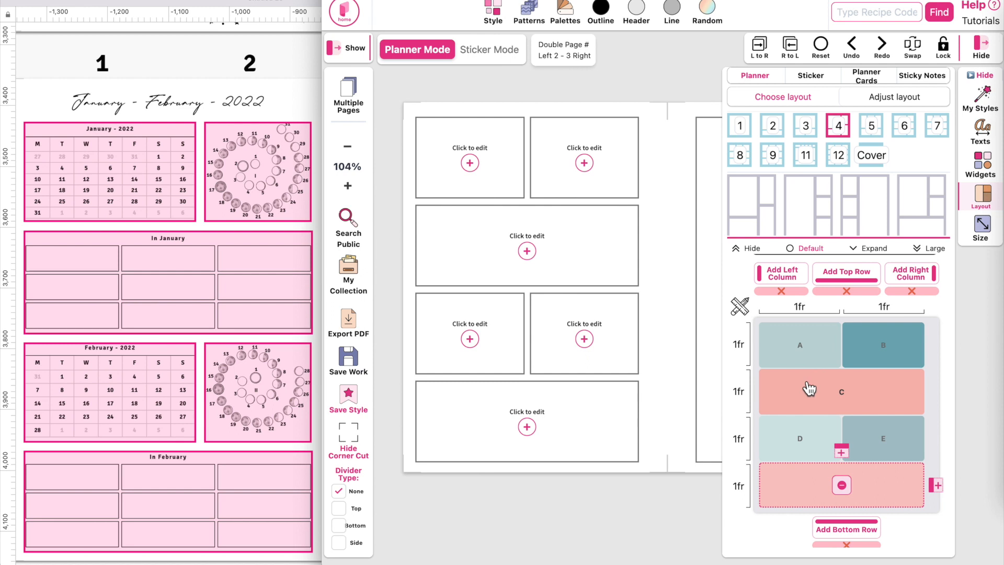
Set the first layout column's width to 1.5 fraction and copy the left page's layout to the right page.
{"action": "scroll", "coordinate": [809, 386], "scroll_direction": "up", "scroll_amount": 1}
{"action": "left_click", "coordinate": [808, 344]}
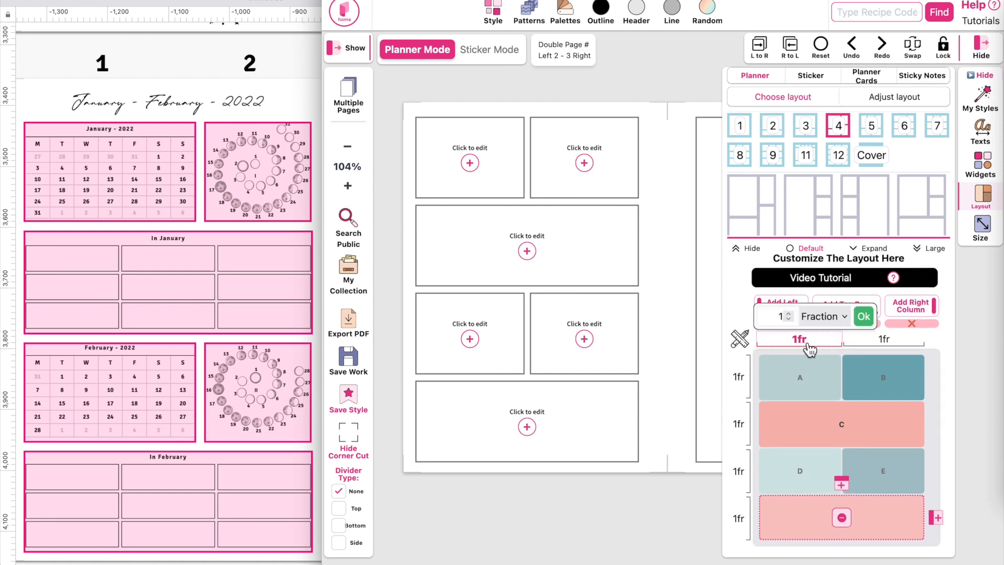
{"action": "scroll", "coordinate": [810, 350], "scroll_direction": "up", "scroll_amount": 1}
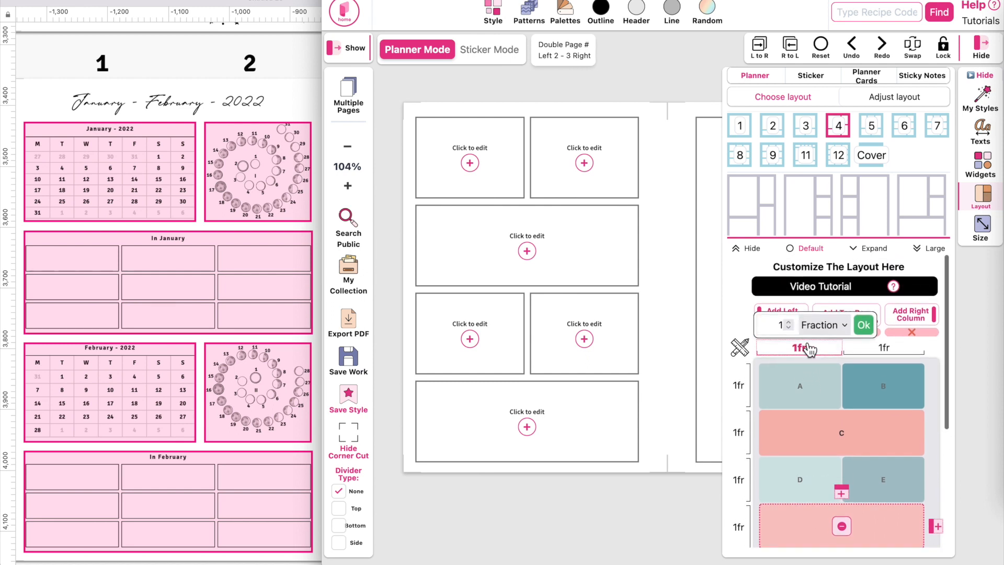
{"action": "left_click", "coordinate": [788, 322]}
{"action": "left_click", "coordinate": [788, 321]}
{"action": "left_click", "coordinate": [788, 321]}
{"action": "left_click", "coordinate": [788, 321]}
{"action": "left_click", "coordinate": [790, 321]}
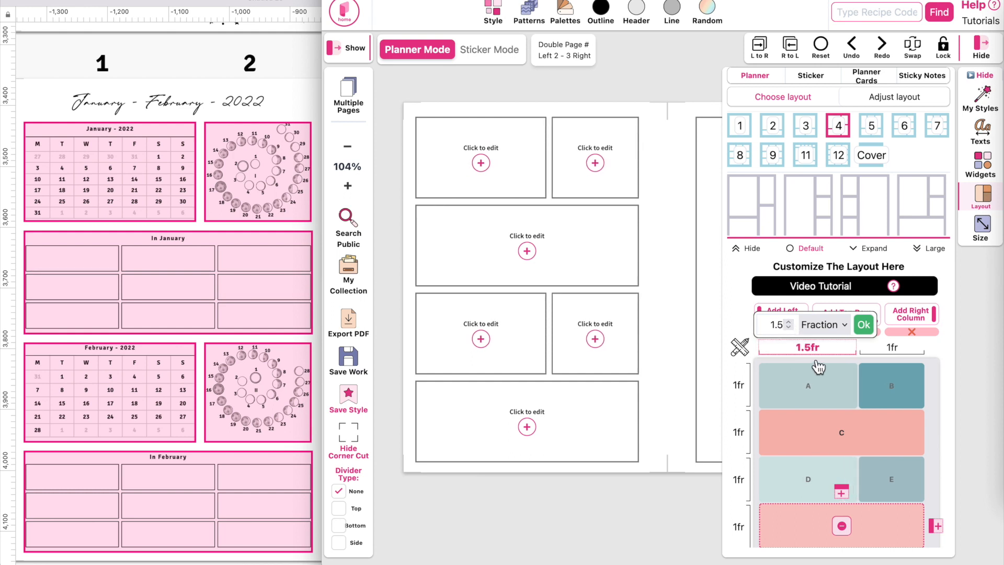
{"action": "left_click", "coordinate": [865, 324]}
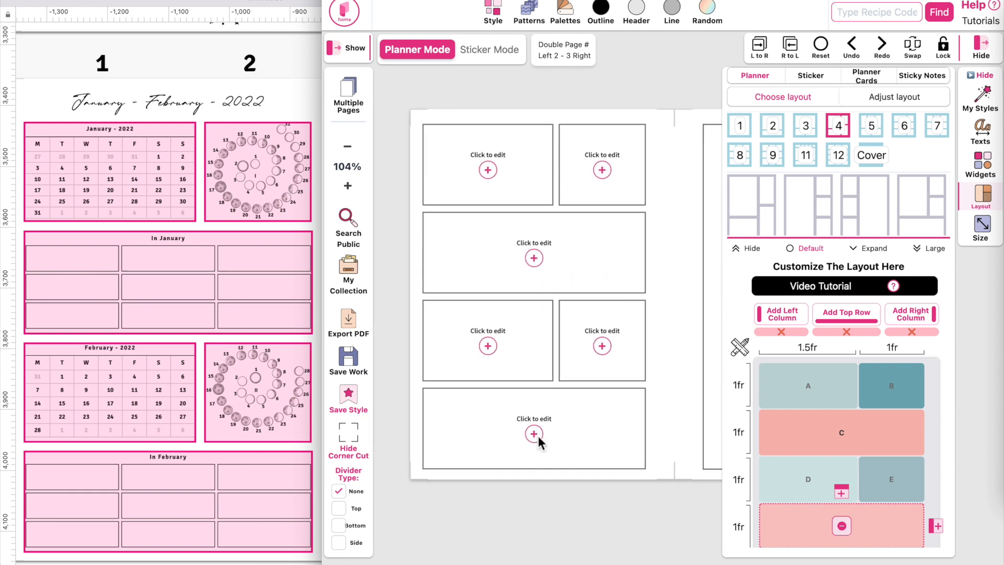
{"action": "left_click", "coordinate": [771, 50]}
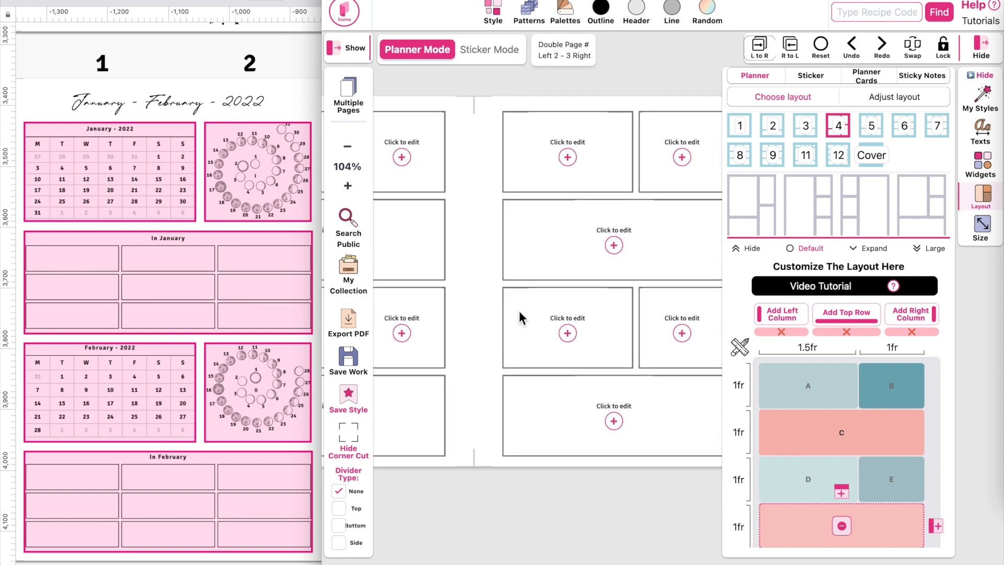
Insert the monthly Calendar widget into the first box of the left page's top row.
{"action": "left_click", "coordinate": [520, 152]}
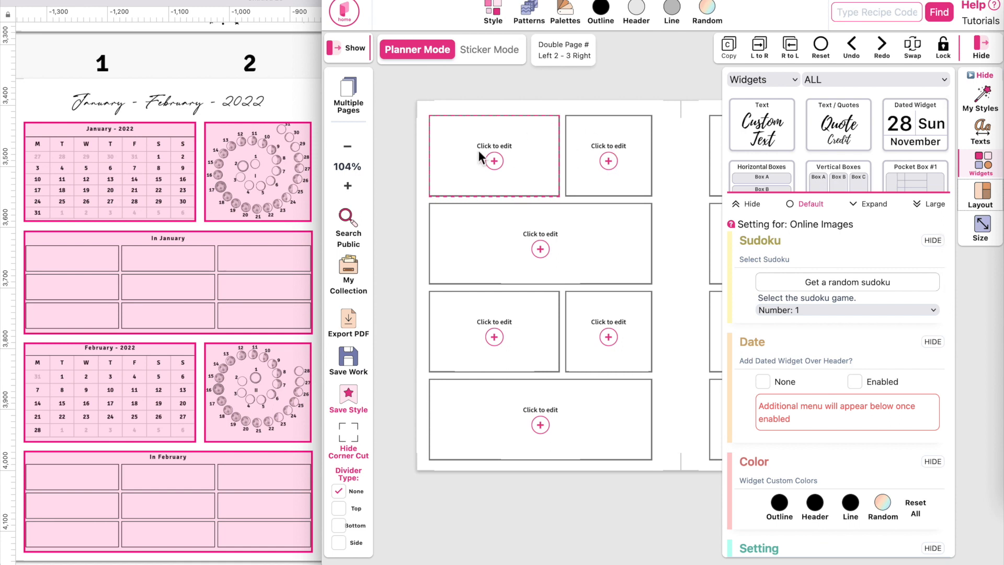
{"action": "left_click", "coordinate": [848, 81]}
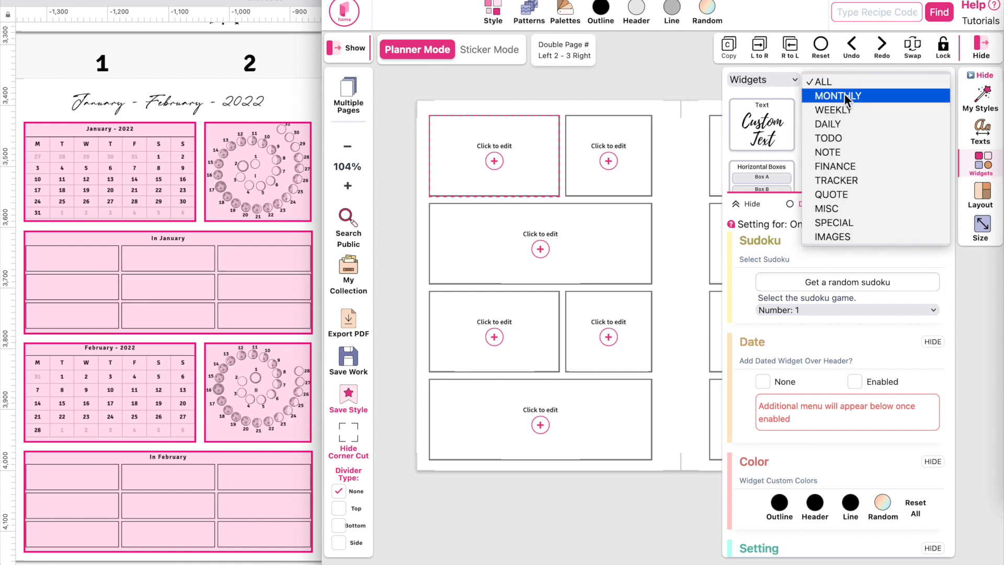
{"action": "left_click", "coordinate": [849, 94]}
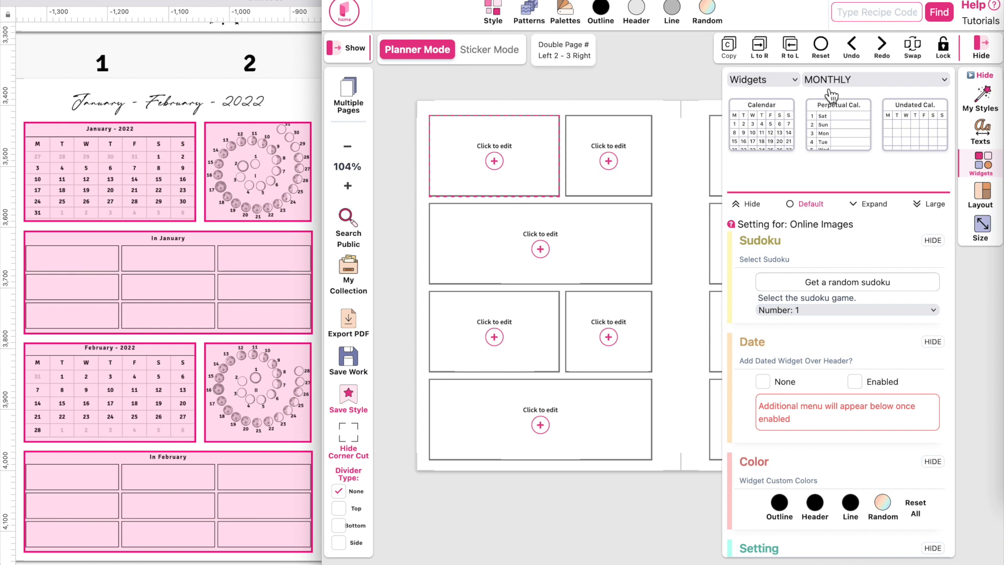
{"action": "left_click", "coordinate": [772, 137]}
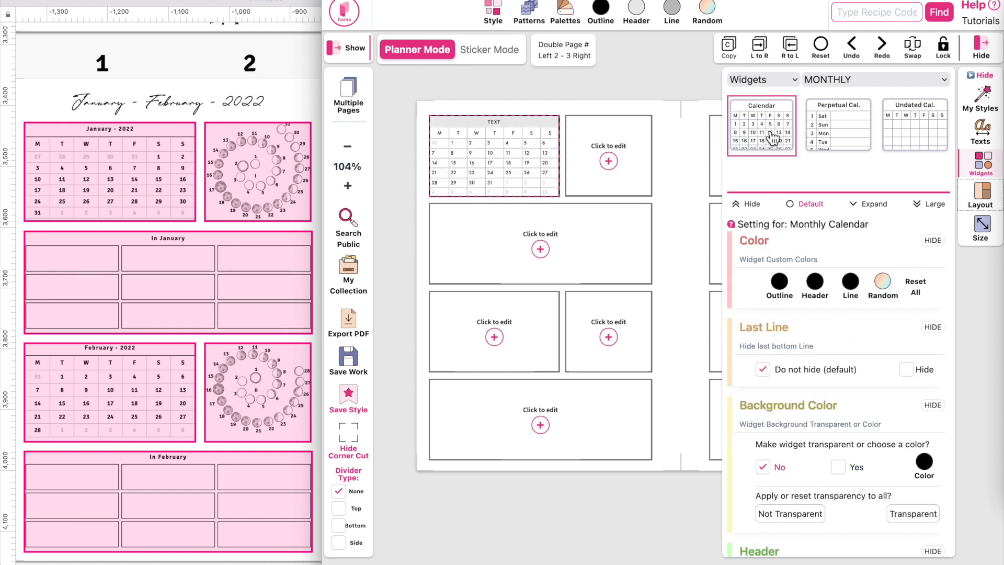
Set the calendar widget's month to 2022-1.
{"action": "scroll", "coordinate": [814, 355], "scroll_direction": "down", "scroll_amount": 3}
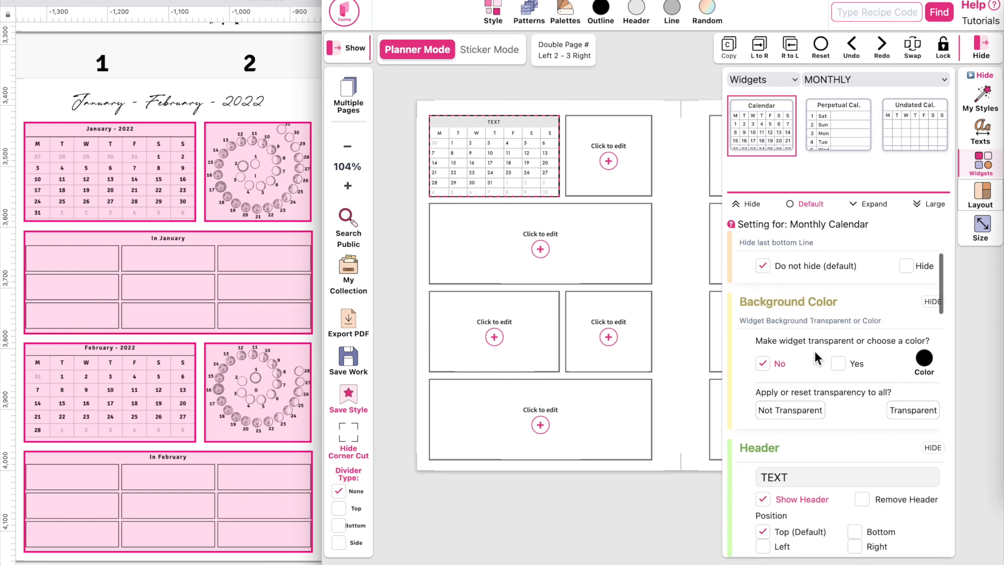
{"action": "scroll", "coordinate": [814, 355], "scroll_direction": "down", "scroll_amount": 3}
{"action": "scroll", "coordinate": [789, 371], "scroll_direction": "down", "scroll_amount": 3}
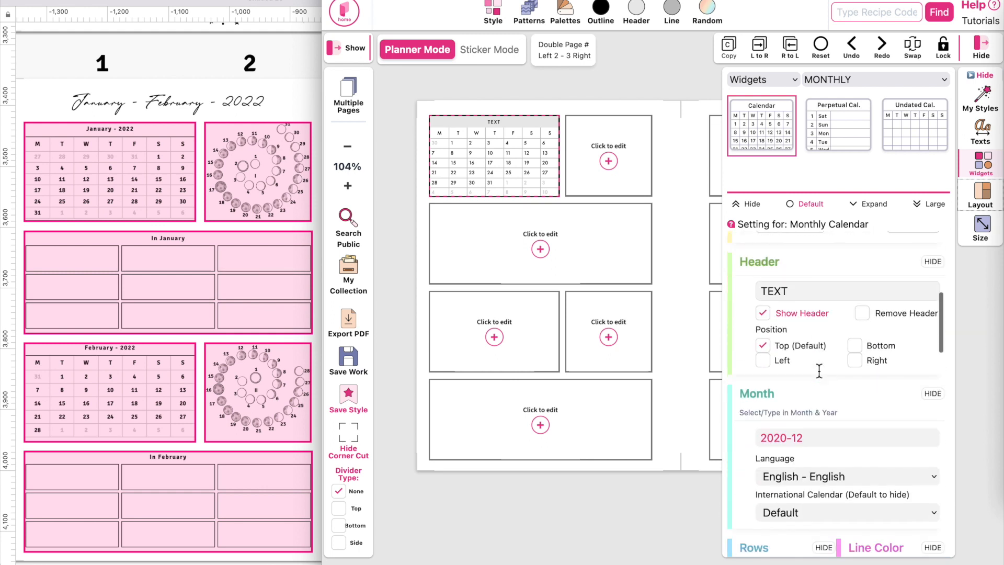
{"action": "scroll", "coordinate": [759, 397], "scroll_direction": "down", "scroll_amount": 1}
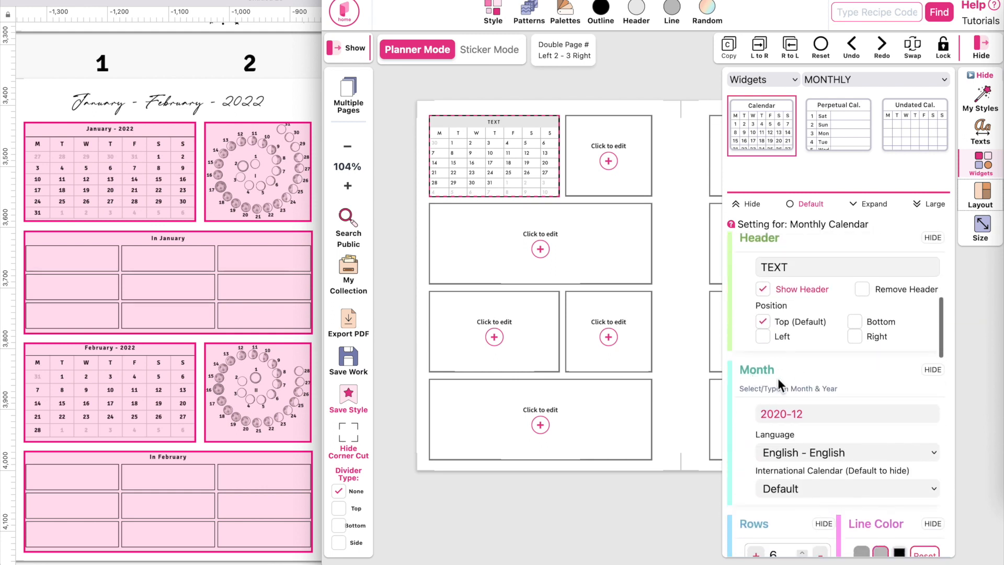
{"action": "left_click", "coordinate": [822, 415]}
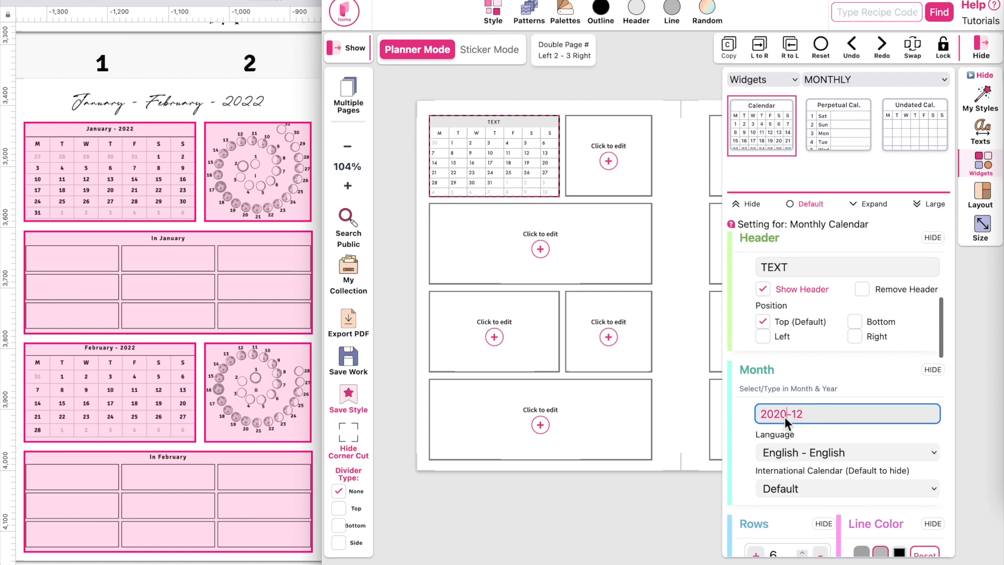
{"action": "key", "text": "BackSpace"}
{"action": "type", "text": "2"}
{"action": "left_click", "coordinate": [822, 415]}
{"action": "key", "text": "BackSpace"}
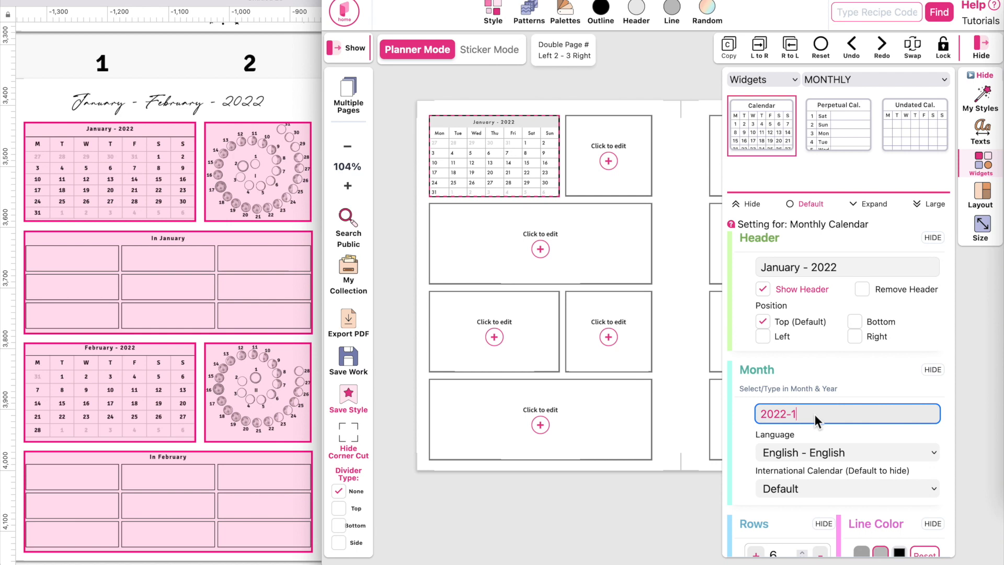
{"action": "scroll", "coordinate": [805, 415], "scroll_direction": "down", "scroll_amount": 2}
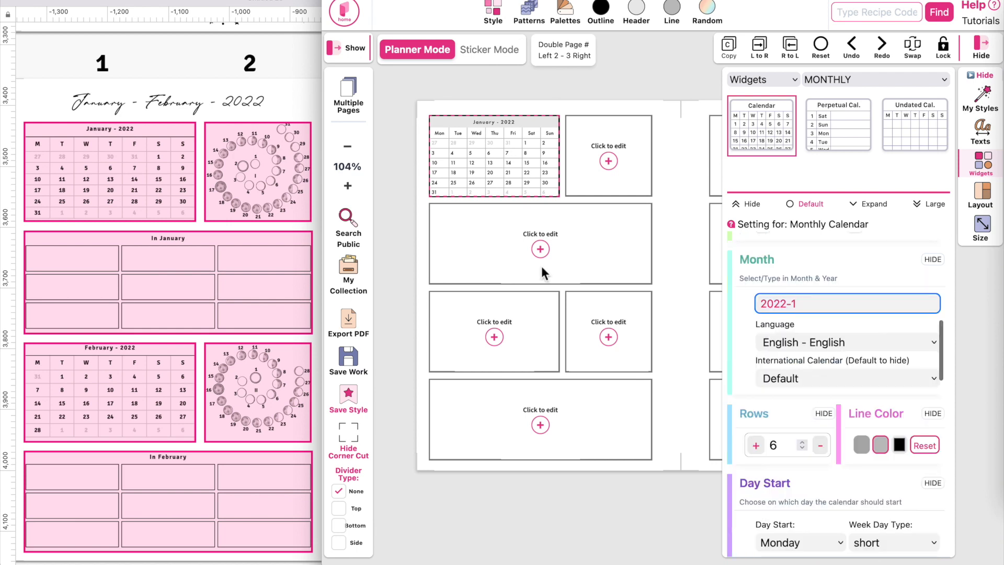
Try the long week day type on the January calendar and settle on the narrow type.
{"action": "scroll", "coordinate": [538, 258], "scroll_direction": "up", "scroll_amount": 4}
{"action": "scroll", "coordinate": [538, 258], "scroll_direction": "up", "scroll_amount": 3}
{"action": "scroll", "coordinate": [538, 258], "scroll_direction": "left", "scroll_amount": 3}
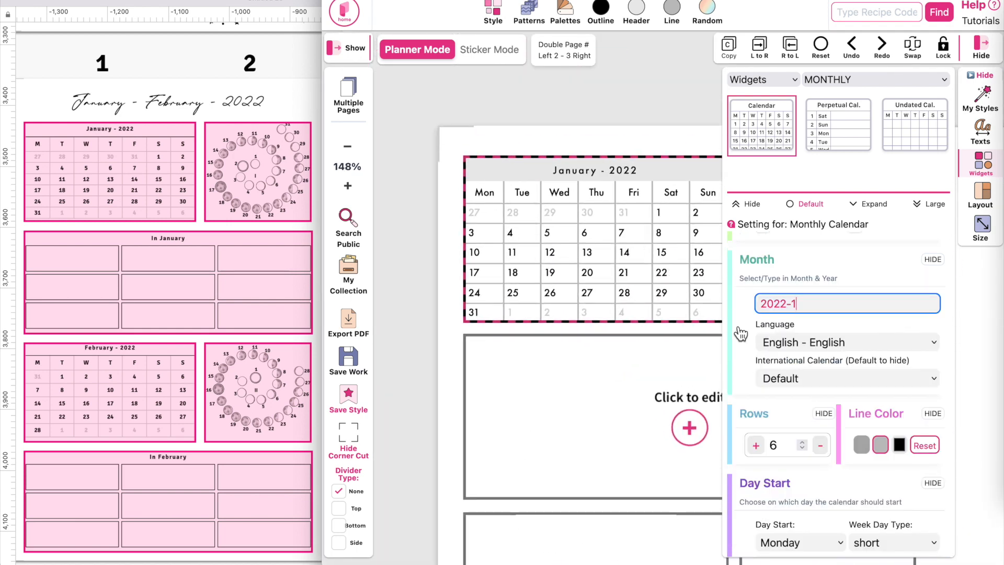
{"action": "scroll", "coordinate": [874, 471], "scroll_direction": "down", "scroll_amount": 2}
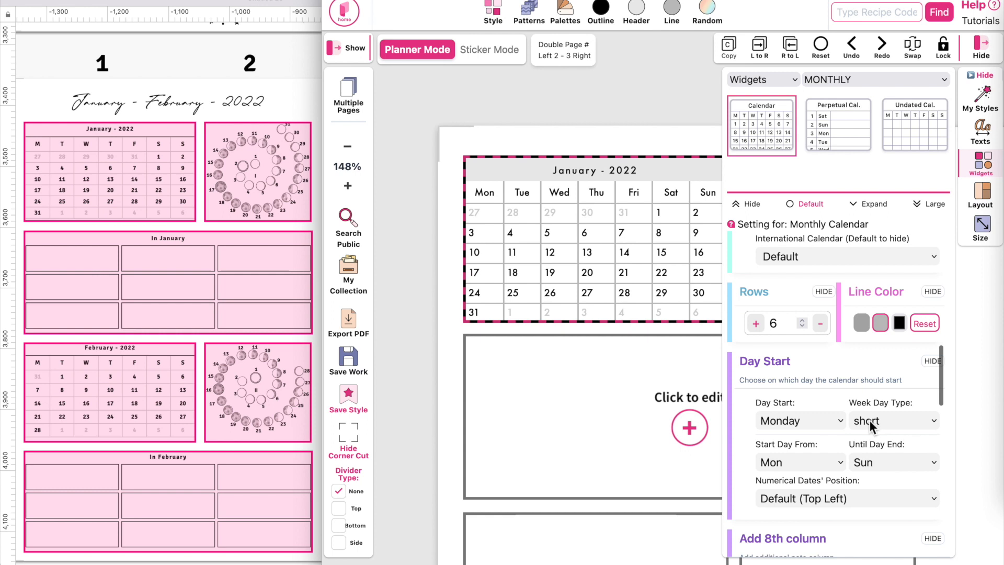
{"action": "left_click", "coordinate": [896, 419]}
{"action": "left_click", "coordinate": [886, 438]}
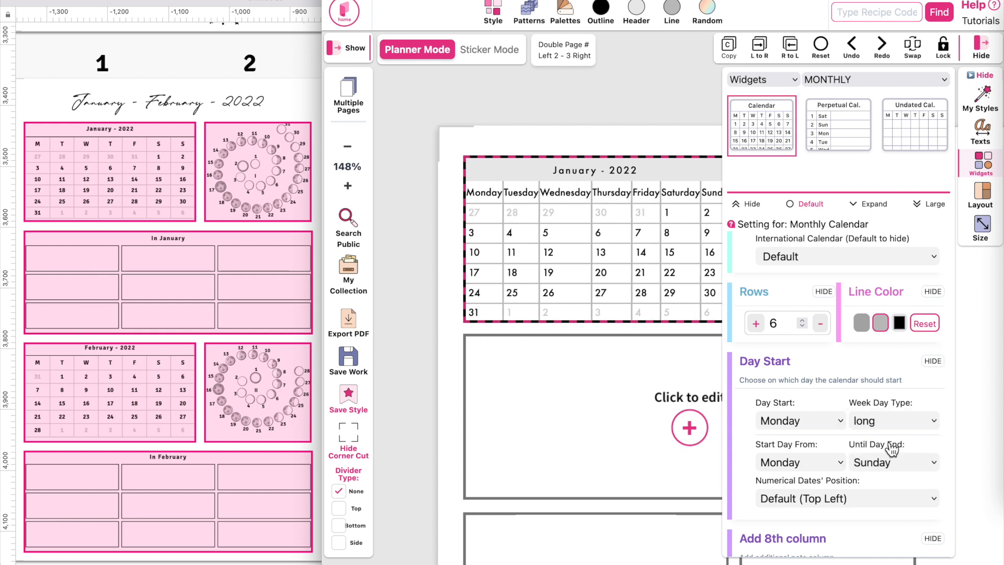
{"action": "left_click", "coordinate": [897, 422]}
{"action": "left_click", "coordinate": [890, 438]}
{"action": "left_click", "coordinate": [890, 421]}
{"action": "left_click", "coordinate": [893, 391]}
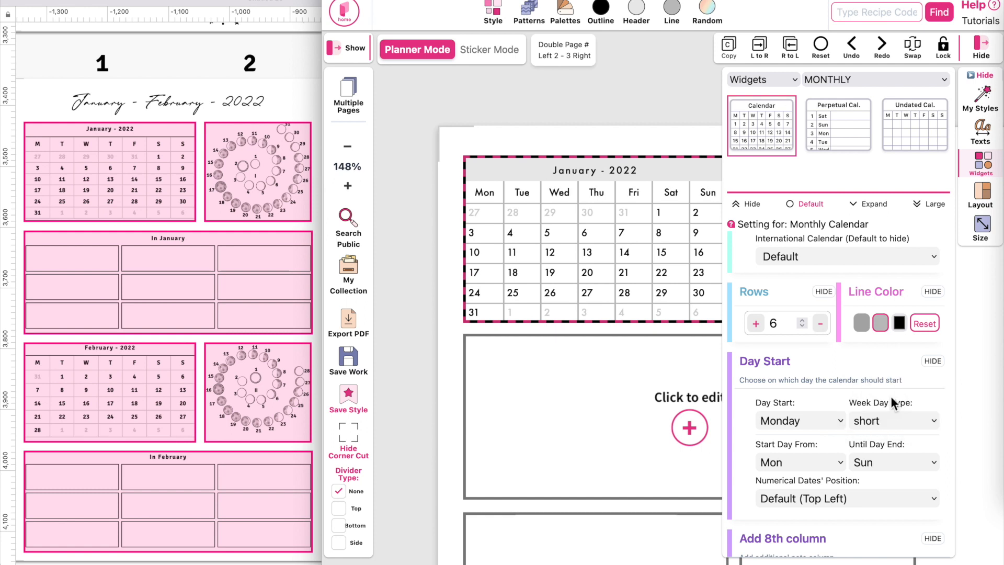
{"action": "left_click", "coordinate": [894, 419]}
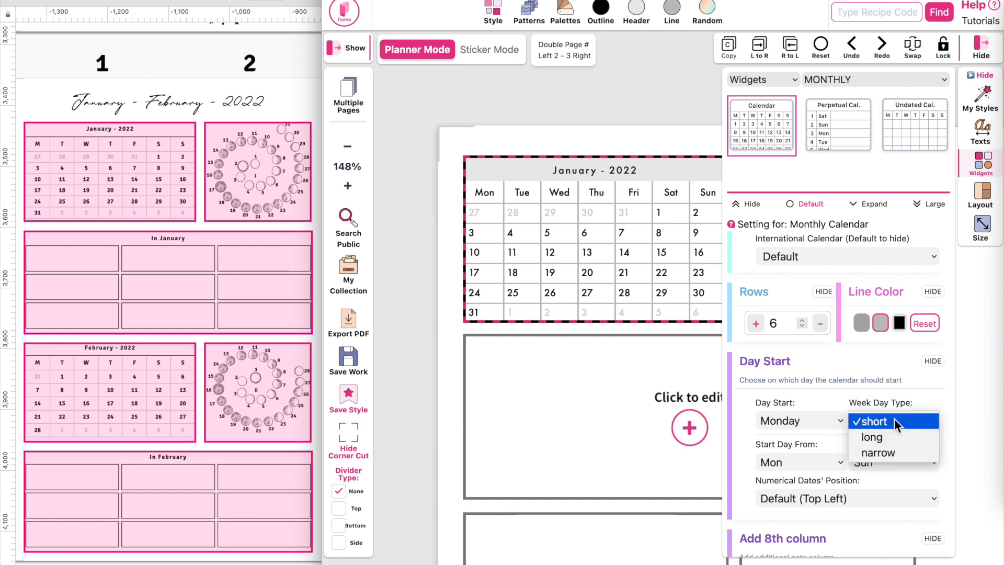
{"action": "left_click", "coordinate": [890, 451]}
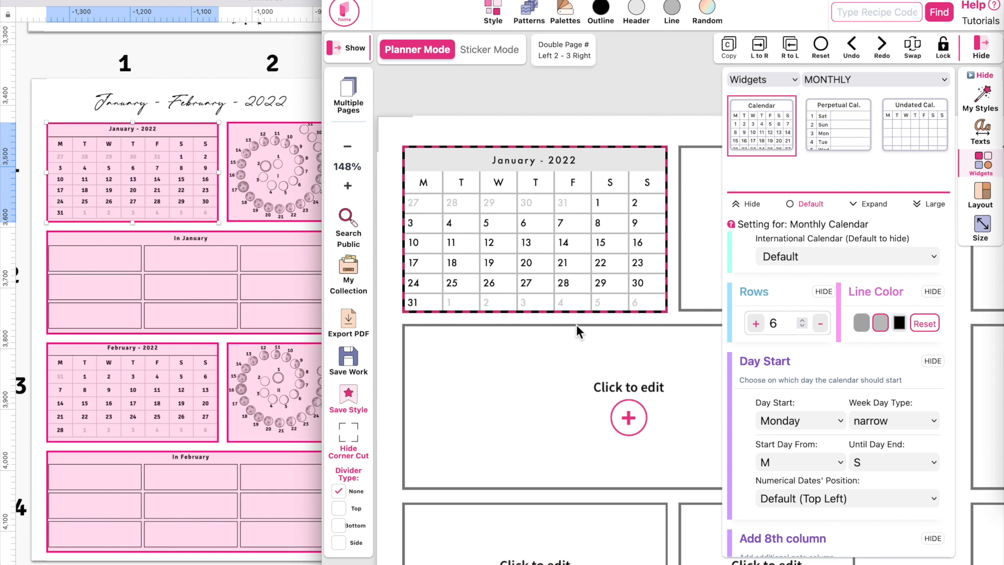
Apply the CLASSIC 2 style to the whole planner, close the style settings and deselect the January calendar.
{"action": "scroll", "coordinate": [247, 289], "scroll_direction": "right", "scroll_amount": 10}
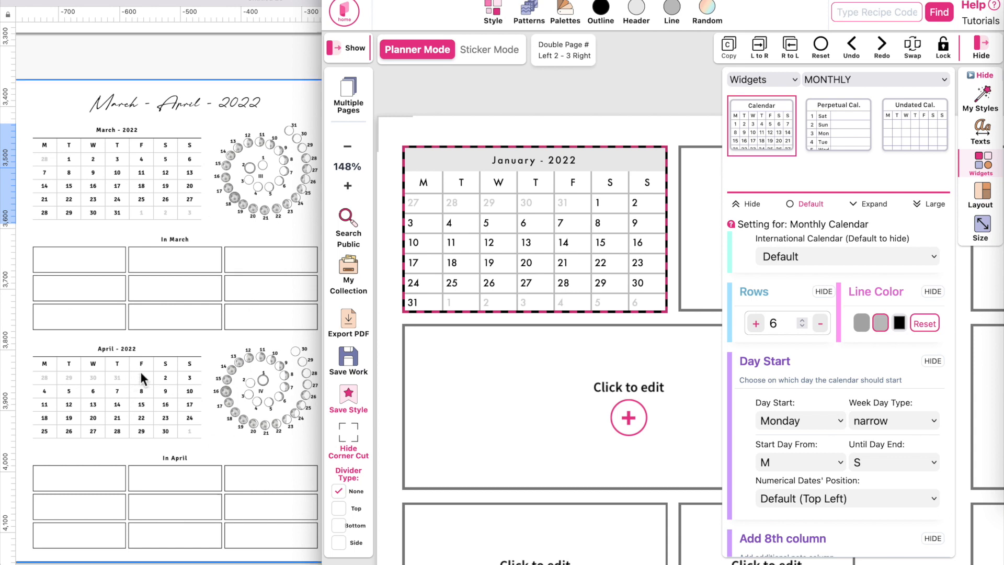
{"action": "left_click", "coordinate": [497, 20]}
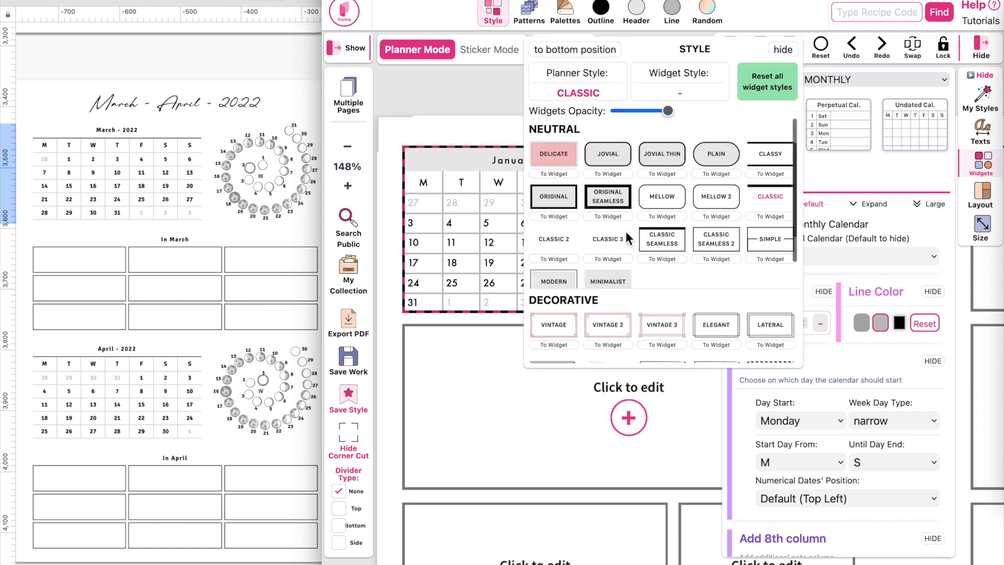
{"action": "left_click", "coordinate": [577, 244]}
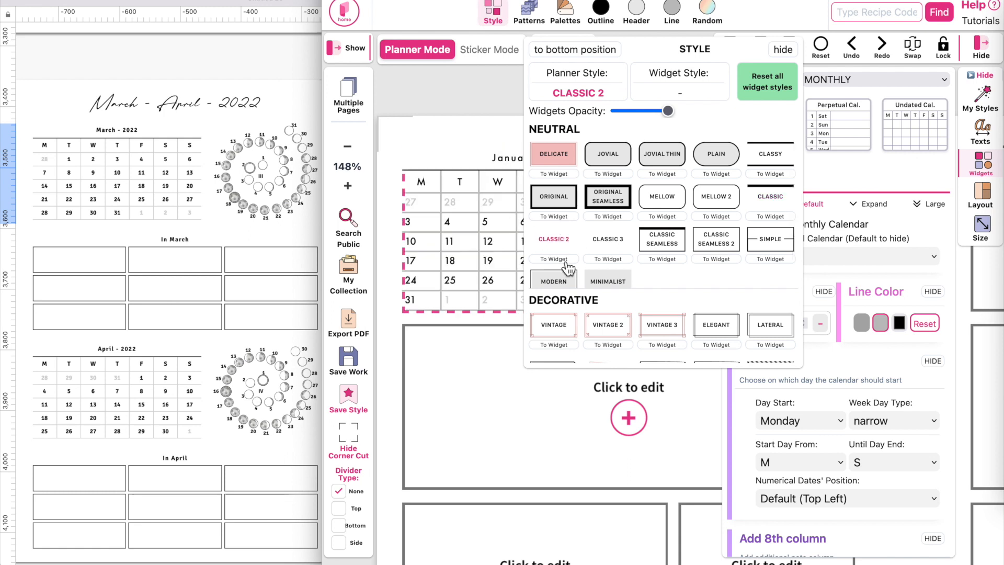
{"action": "left_click", "coordinate": [784, 52]}
{"action": "scroll", "coordinate": [645, 82], "scroll_direction": "down", "scroll_amount": 3}
{"action": "left_click", "coordinate": [644, 82]}
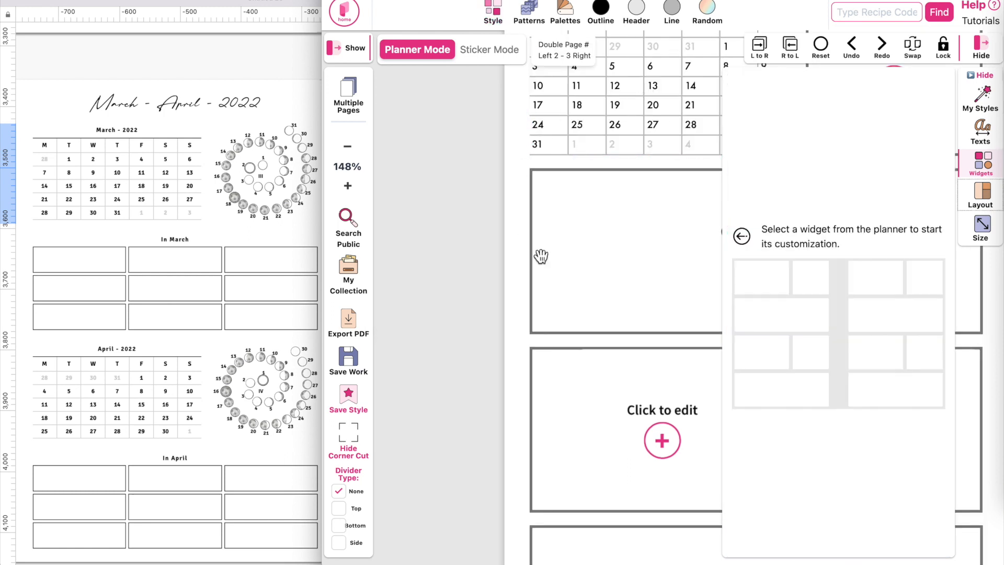
{"action": "scroll", "coordinate": [555, 260], "scroll_direction": "up", "scroll_amount": 4}
{"action": "scroll", "coordinate": [555, 259], "scroll_direction": "down", "scroll_amount": 3}
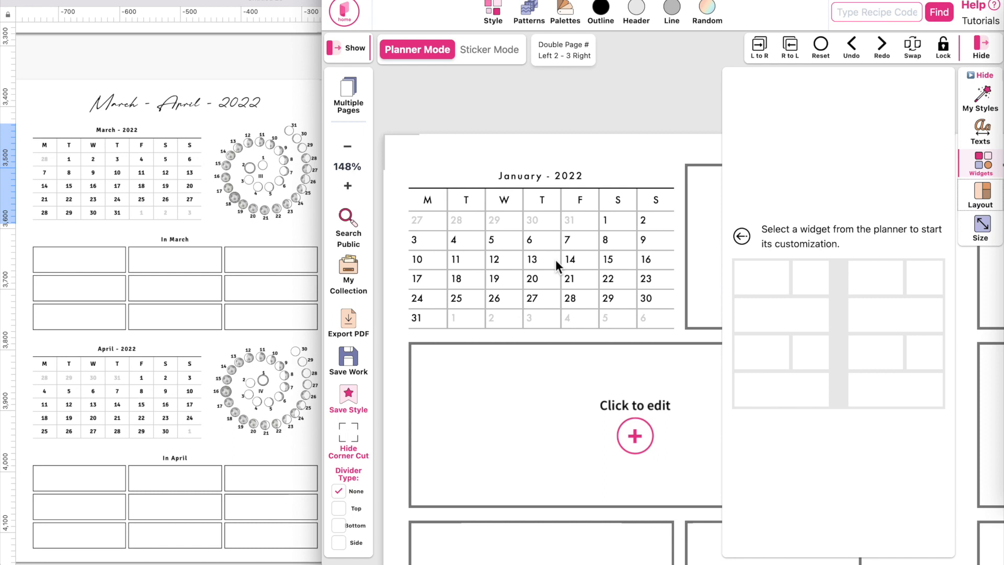
Set the planner's body text to the normal font SignikaNegative-Bold.
{"action": "left_click", "coordinate": [981, 131]}
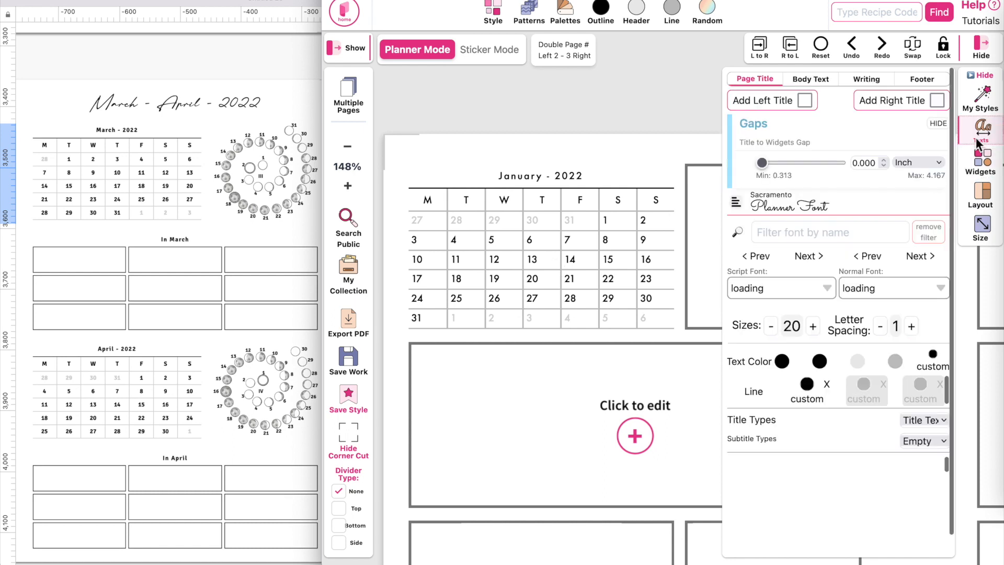
{"action": "left_click", "coordinate": [820, 88]}
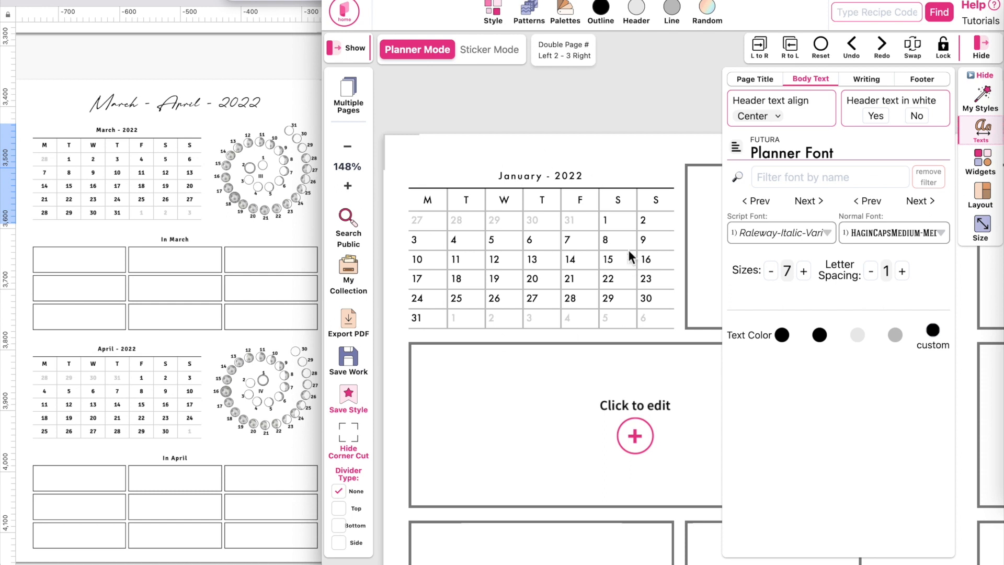
{"action": "left_click", "coordinate": [874, 241]}
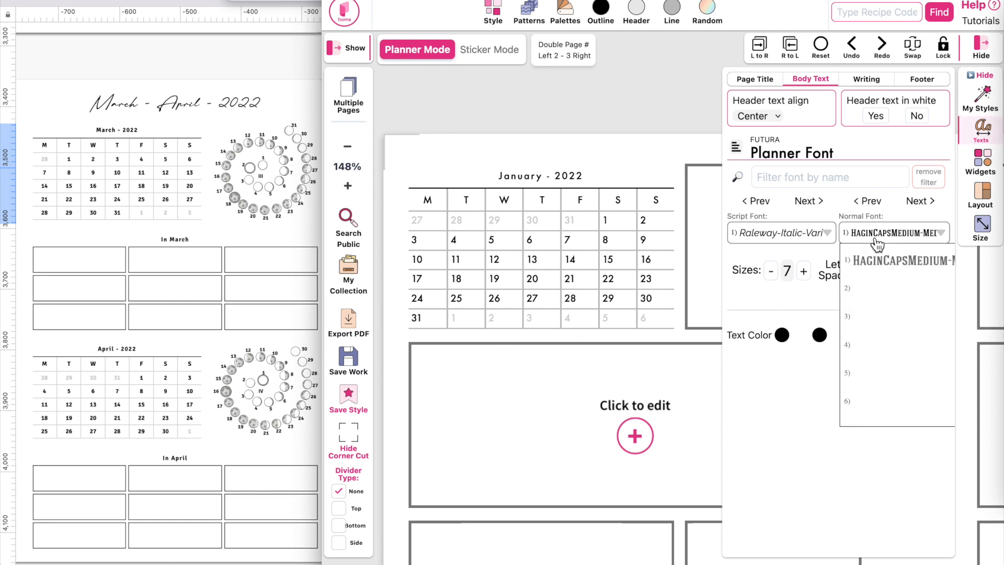
{"action": "scroll", "coordinate": [897, 359], "scroll_direction": "down", "scroll_amount": 5}
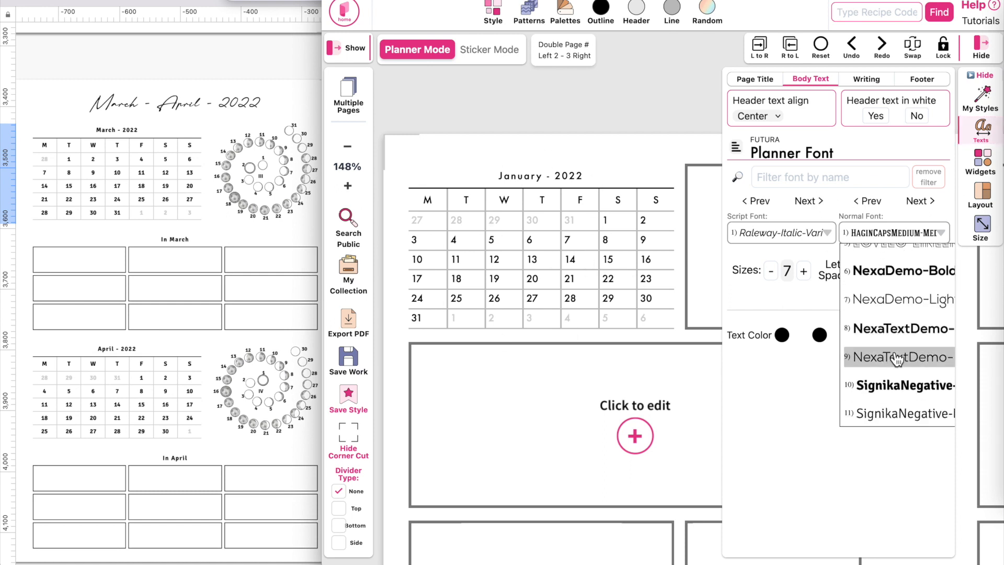
{"action": "scroll", "coordinate": [899, 356], "scroll_direction": "down", "scroll_amount": 1}
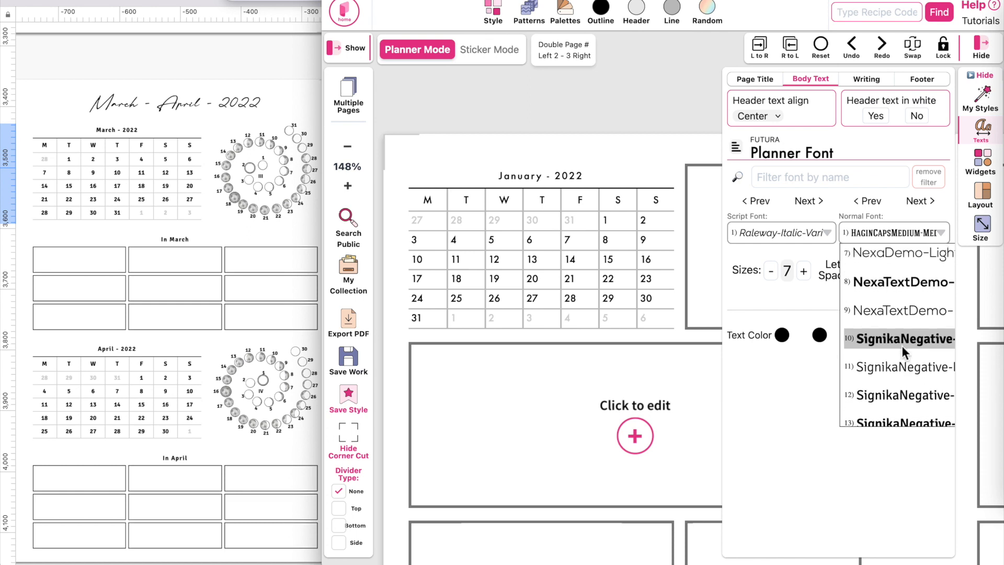
{"action": "left_click", "coordinate": [902, 345]}
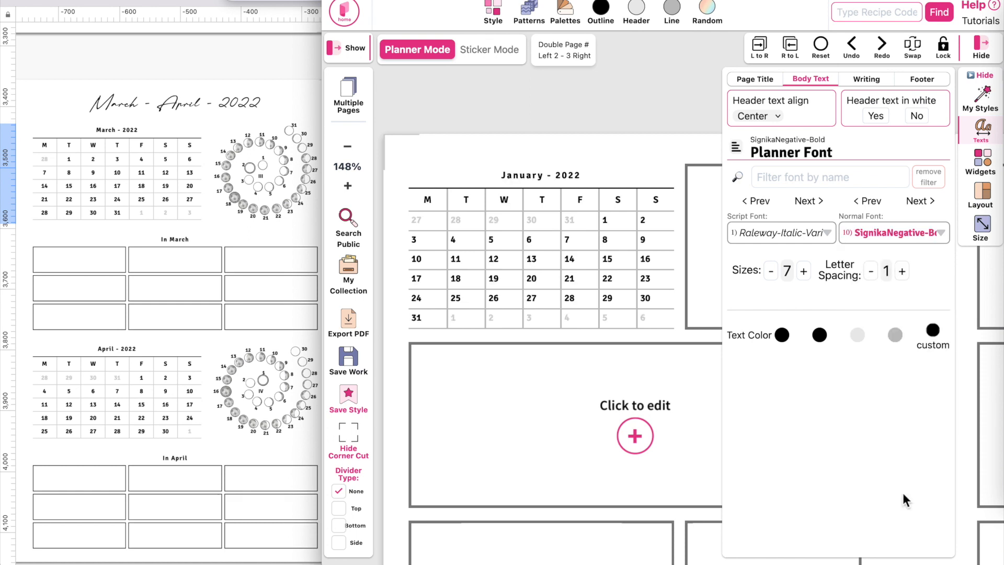
Copy the January calendar into the first box of the left page's third row.
{"action": "scroll", "coordinate": [646, 411], "scroll_direction": "down", "scroll_amount": 5}
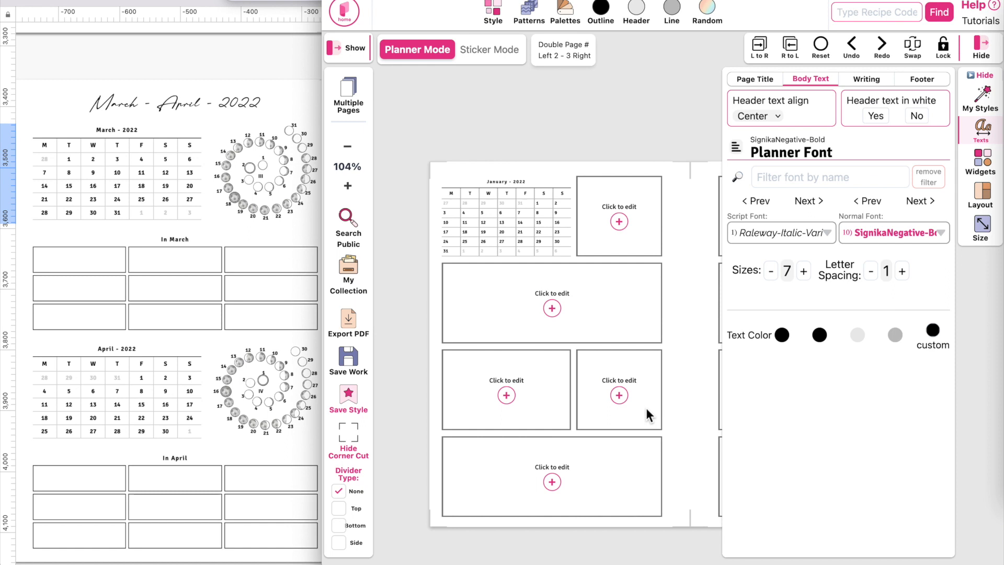
{"action": "scroll", "coordinate": [649, 414], "scroll_direction": "up", "scroll_amount": 1}
{"action": "left_click", "coordinate": [508, 222]}
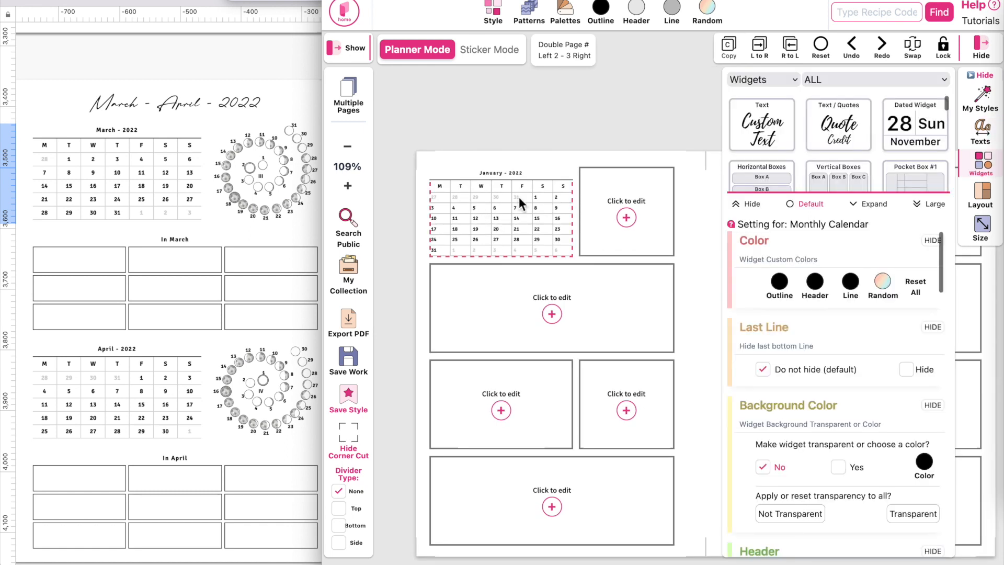
{"action": "left_click", "coordinate": [487, 426]}
{"action": "left_click", "coordinate": [730, 53]}
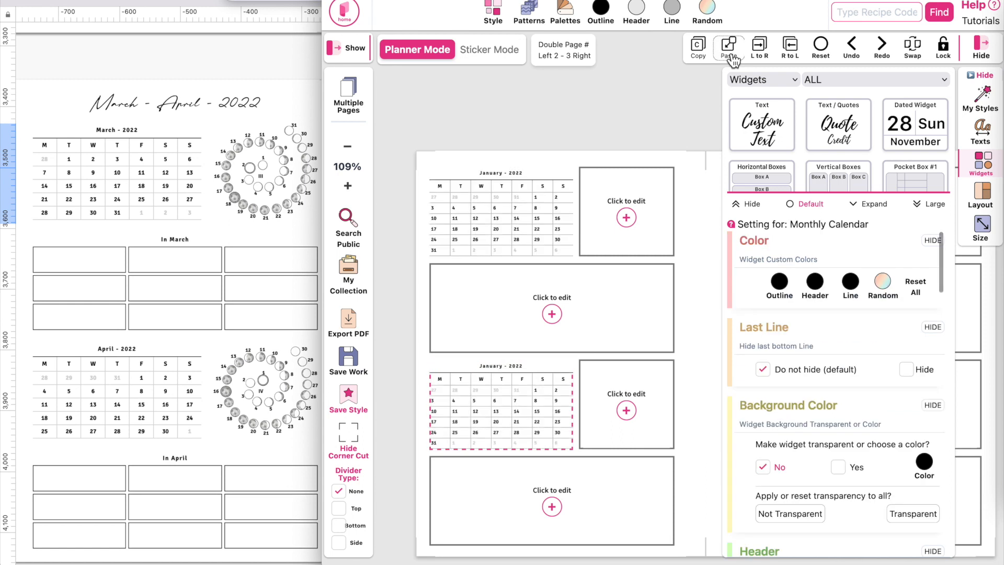
Set the copied calendar's month to 2022-2 and reduce its rows to 5.
{"action": "scroll", "coordinate": [836, 429], "scroll_direction": "down", "scroll_amount": 6}
{"action": "left_click", "coordinate": [827, 389]}
{"action": "key", "text": "BackSpace"}
{"action": "type", "text": "2022-2"}
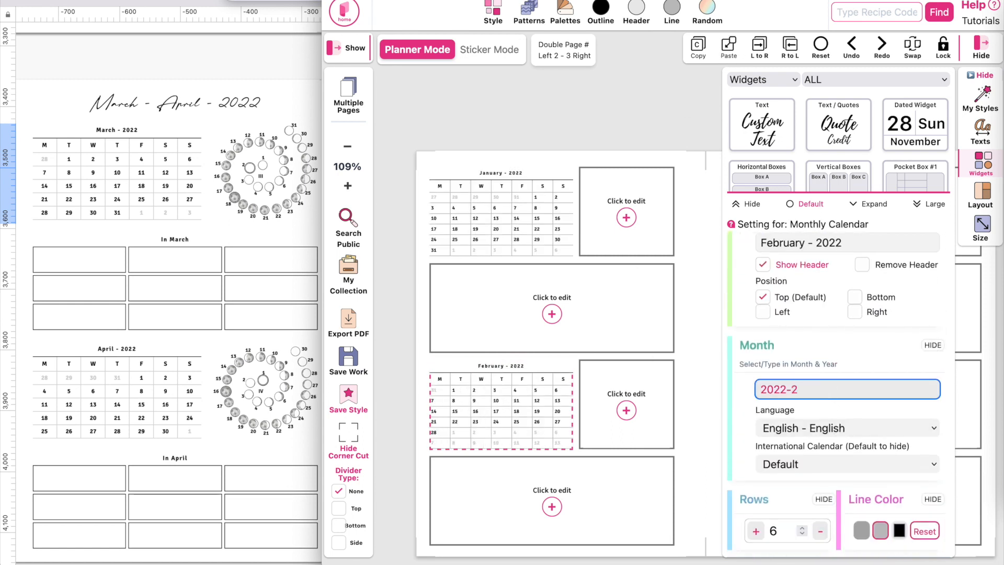
{"action": "scroll", "coordinate": [808, 507], "scroll_direction": "down", "scroll_amount": 3}
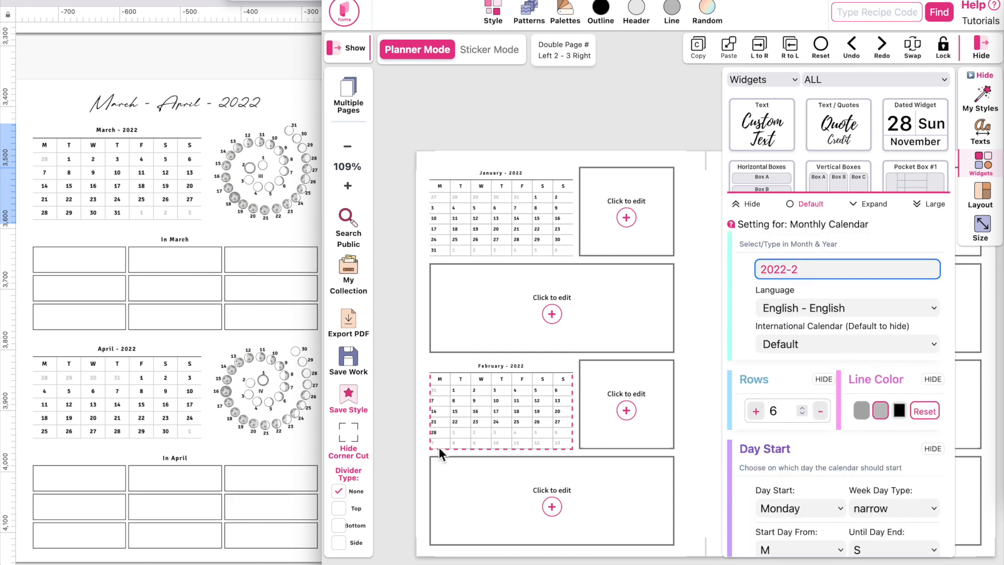
{"action": "left_click", "coordinate": [821, 411]}
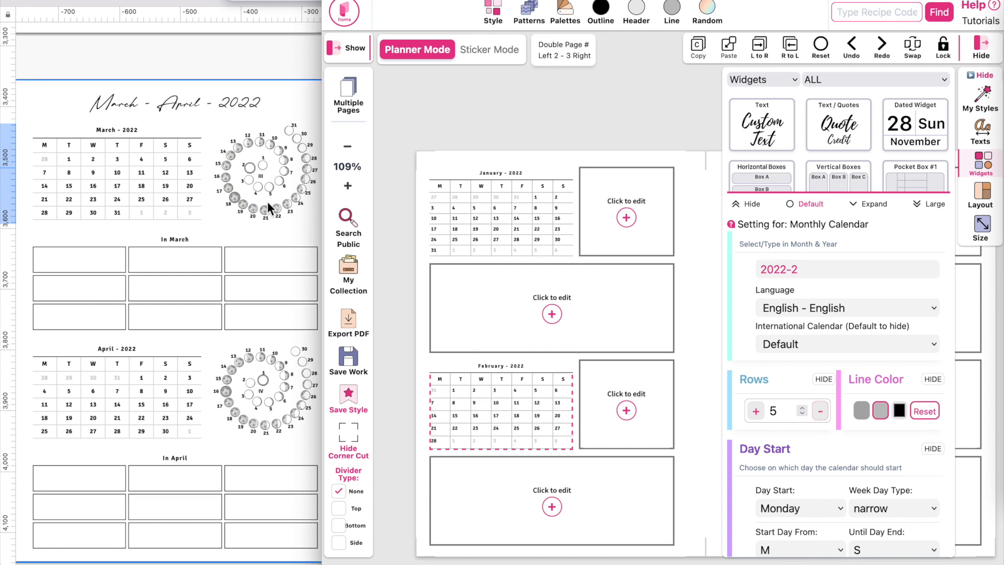
Select the empty box beside the January calendar and list the graphics of the Moon Phase North category.
{"action": "scroll", "coordinate": [270, 208], "scroll_direction": "right", "scroll_amount": 2}
{"action": "left_click", "coordinate": [635, 224]}
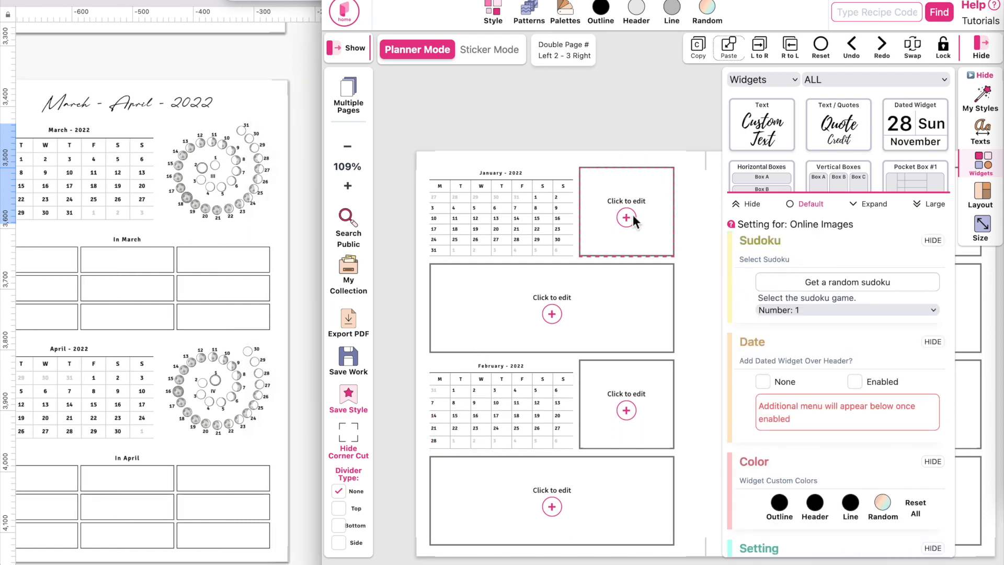
{"action": "left_click", "coordinate": [774, 79]}
{"action": "left_click", "coordinate": [758, 90]}
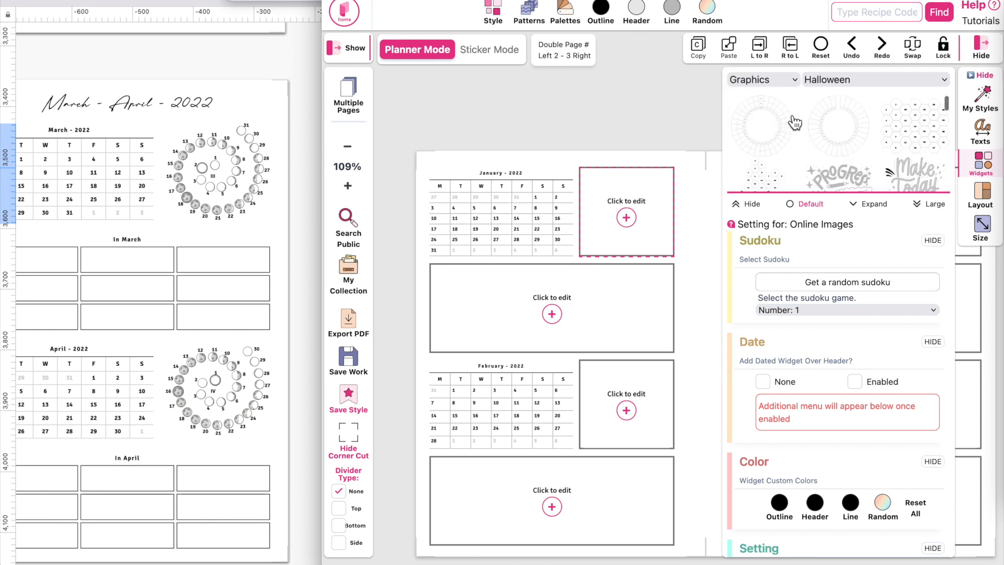
{"action": "left_click", "coordinate": [850, 81]}
{"action": "key", "text": "m"}
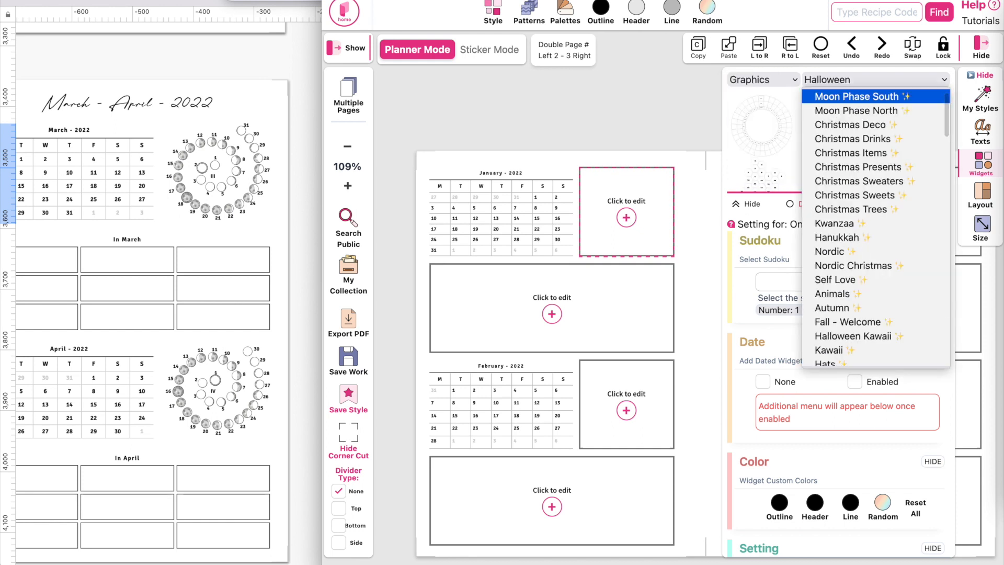
{"action": "left_click", "coordinate": [857, 111]}
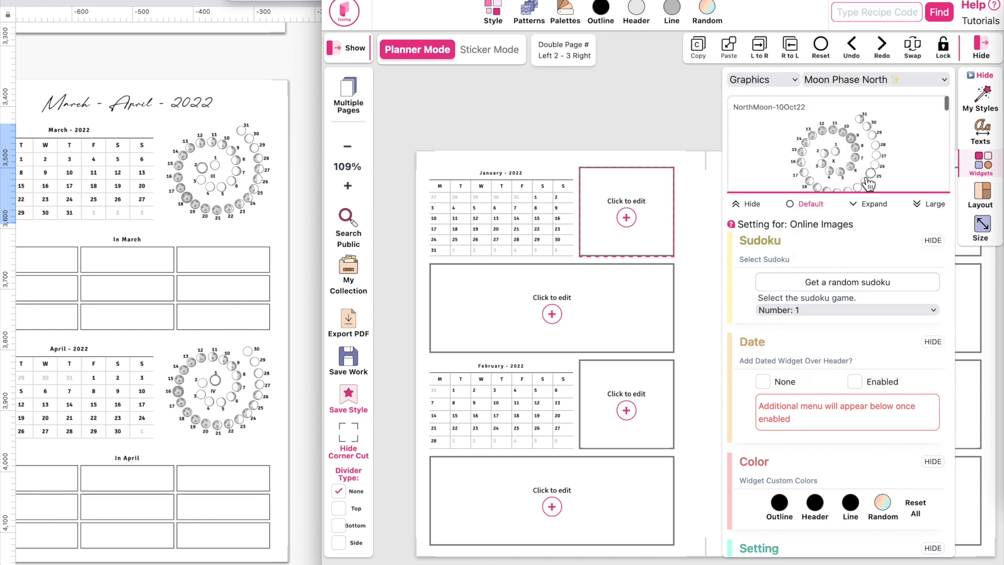
Expand the graphics list and insert NorthMoon-1Jan22 into the box beside the January calendar.
{"action": "left_click", "coordinate": [868, 203]}
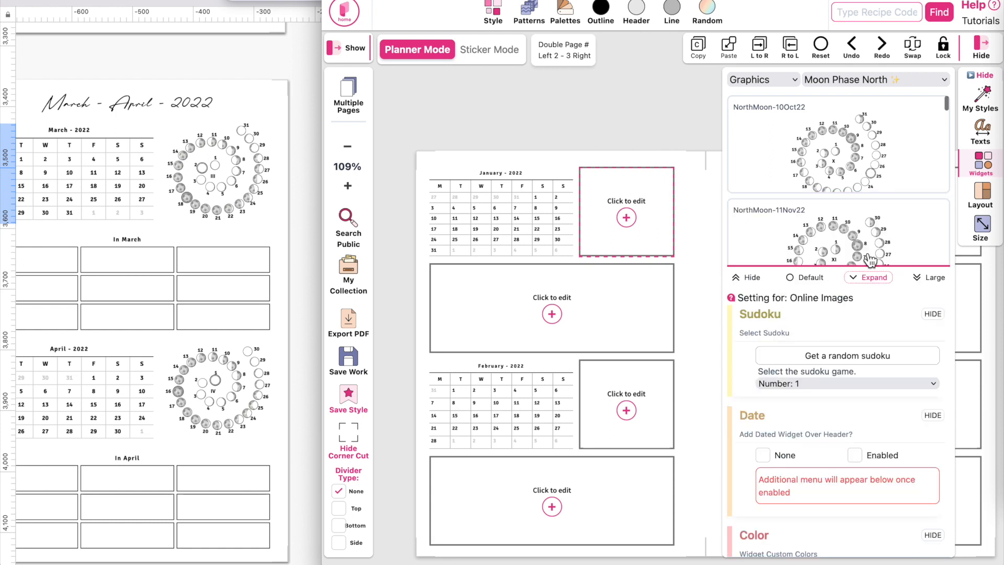
{"action": "scroll", "coordinate": [870, 260], "scroll_direction": "down", "scroll_amount": 2}
{"action": "scroll", "coordinate": [871, 260], "scroll_direction": "down", "scroll_amount": 3}
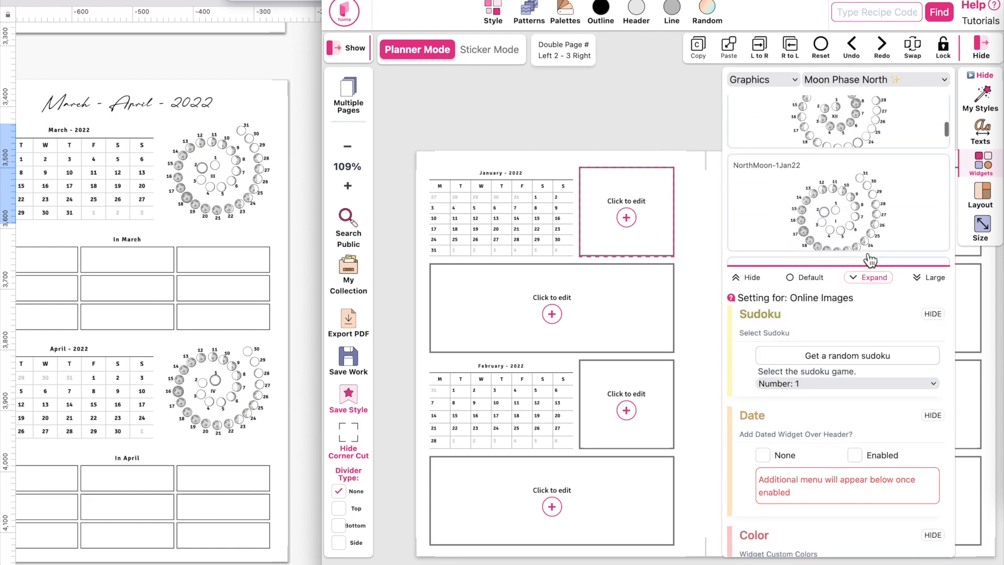
{"action": "left_click", "coordinate": [842, 219]}
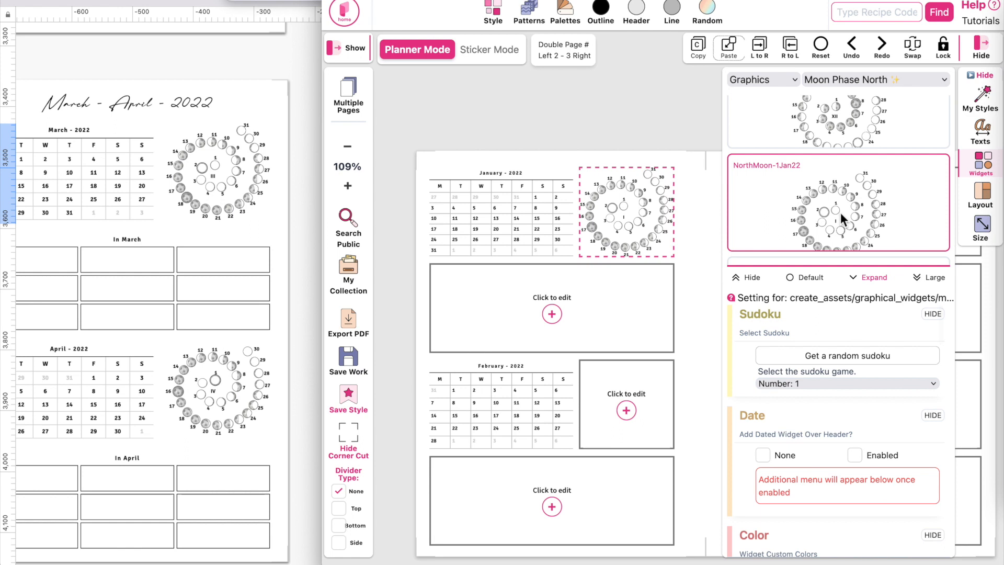
Insert the NorthMoon-2Feb22 graphic into the box beside the February calendar.
{"action": "left_click", "coordinate": [637, 414]}
{"action": "scroll", "coordinate": [818, 198], "scroll_direction": "down", "scroll_amount": 3}
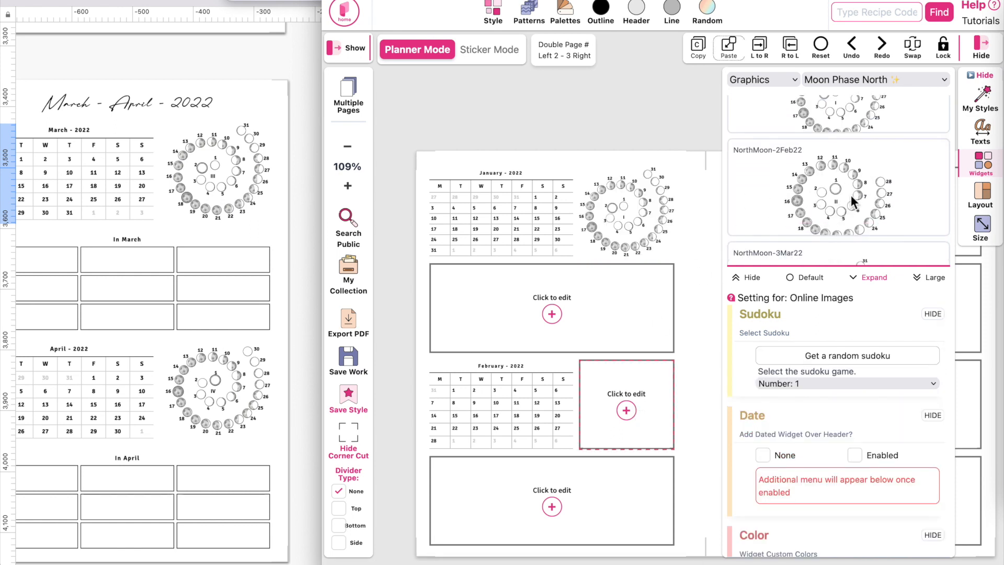
{"action": "scroll", "coordinate": [876, 181], "scroll_direction": "up", "scroll_amount": 1}
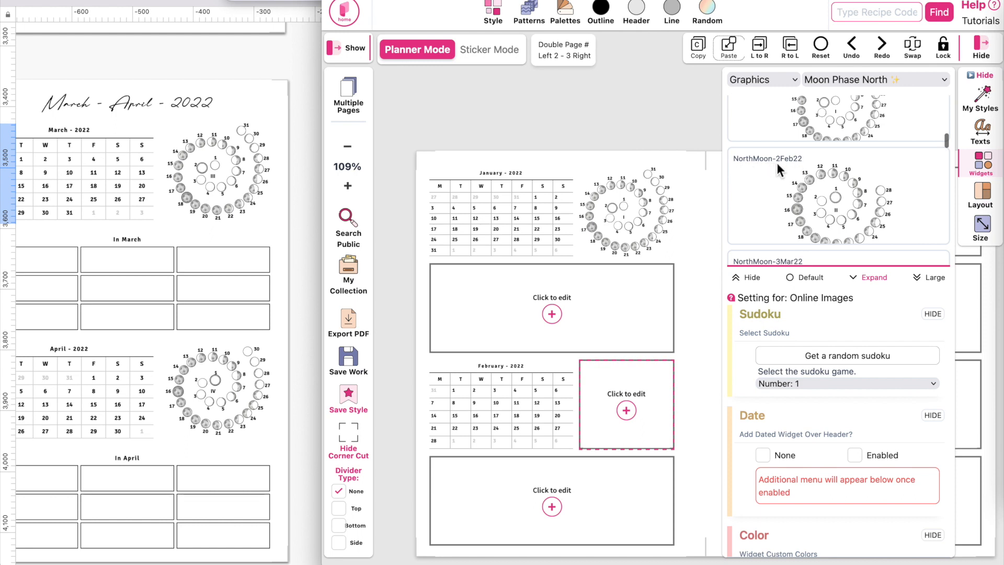
{"action": "scroll", "coordinate": [792, 161], "scroll_direction": "down", "scroll_amount": 2}
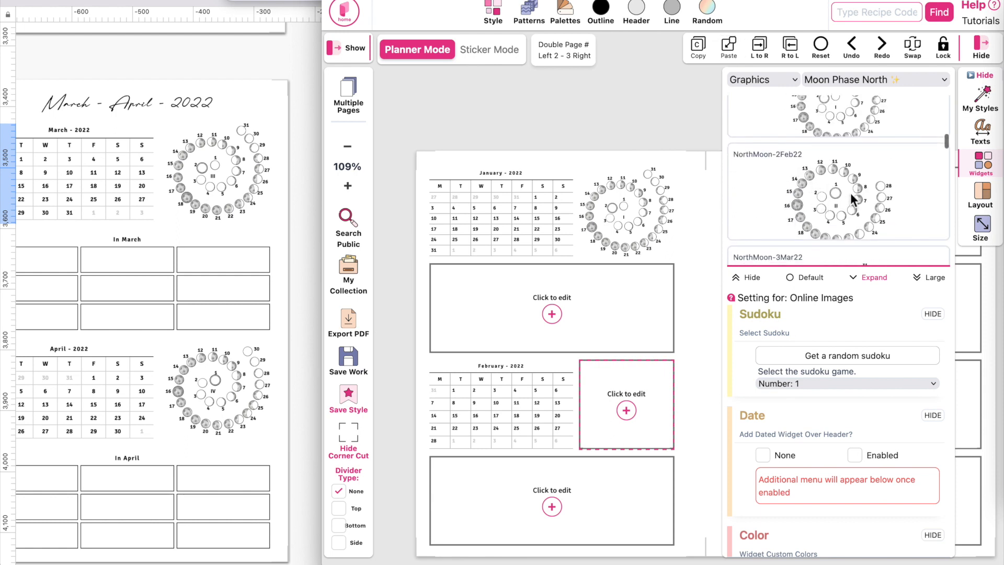
{"action": "left_click", "coordinate": [851, 192]}
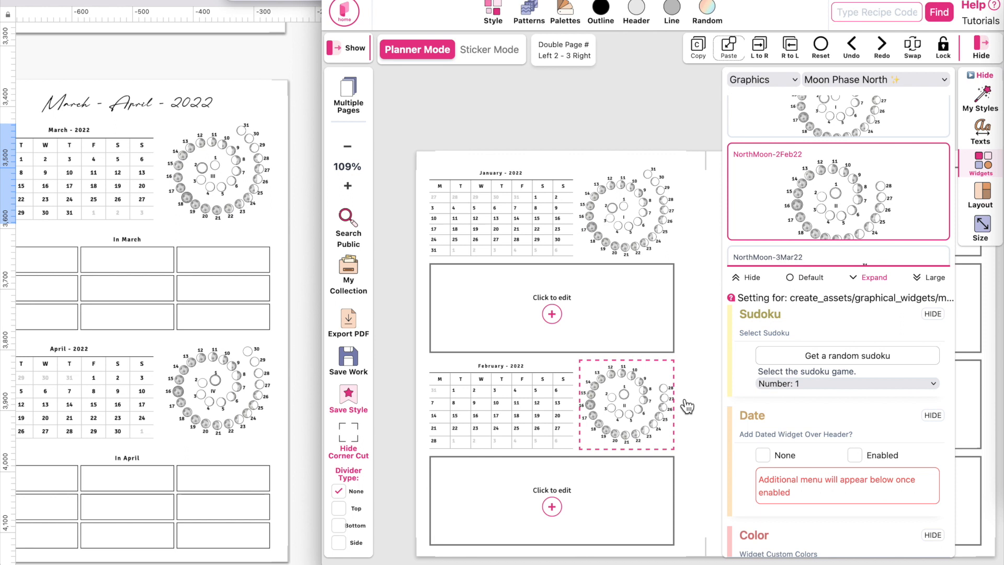
Switch to the reference design document, return to the January–February page and move the pink highlight down off the In January boxes.
{"action": "left_click", "coordinate": [228, 328]}
{"action": "scroll", "coordinate": [228, 328], "scroll_direction": "left", "scroll_amount": 10}
{"action": "scroll", "coordinate": [306, 338], "scroll_direction": "right", "scroll_amount": 3}
{"action": "scroll", "coordinate": [243, 259], "scroll_direction": "left", "scroll_amount": 10}
{"action": "left_click_drag", "start_coordinate": [243, 259], "coordinate": [283, 357]}
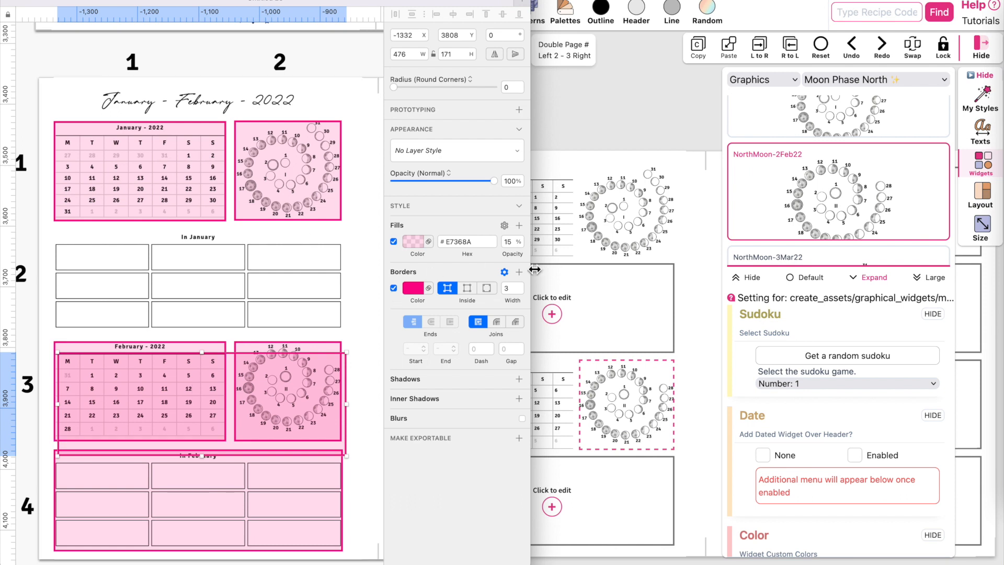
Switch back to the planner editor and insert a Multi Box widget into the wide box below the January calendar.
{"action": "left_click", "coordinate": [629, 286]}
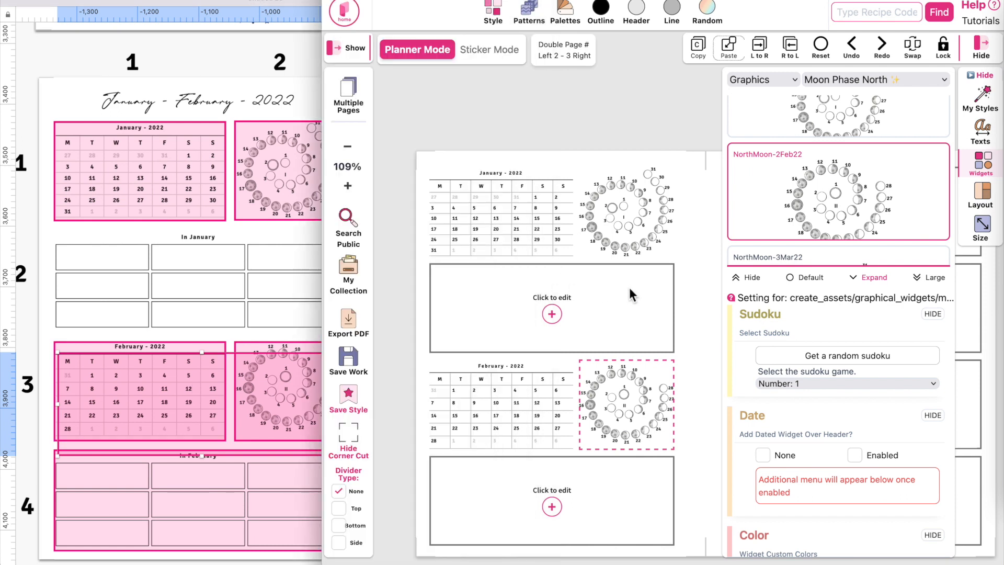
{"action": "left_click", "coordinate": [546, 318]}
{"action": "left_click", "coordinate": [768, 80]}
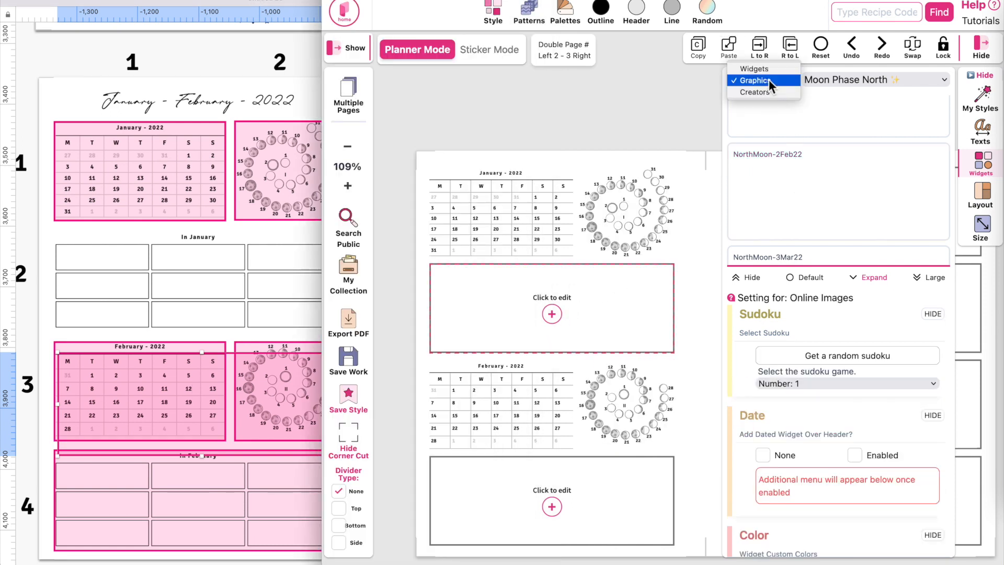
{"action": "left_click", "coordinate": [768, 72]}
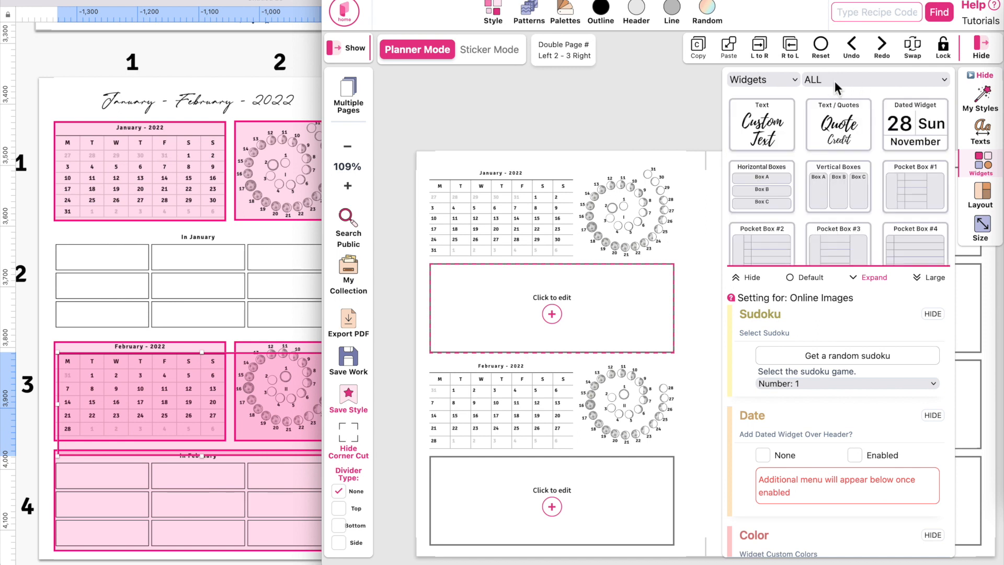
{"action": "scroll", "coordinate": [825, 168], "scroll_direction": "down", "scroll_amount": 5}
{"action": "scroll", "coordinate": [825, 170], "scroll_direction": "down", "scroll_amount": 2}
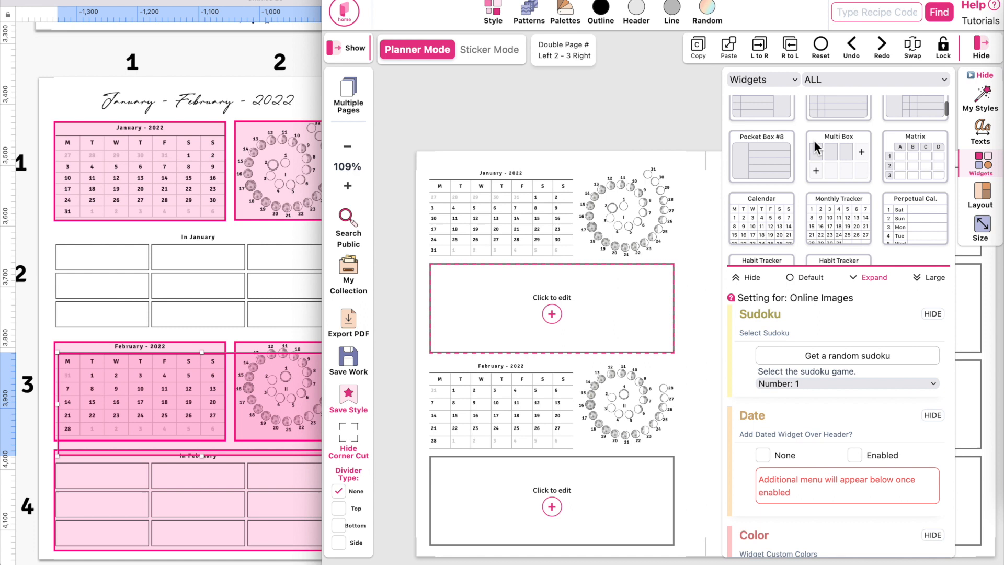
{"action": "left_click", "coordinate": [846, 150]}
Set the Multi Box below the January calendar to 3 sections and 3 rows.
{"action": "scroll", "coordinate": [839, 459], "scroll_direction": "down", "scroll_amount": 5}
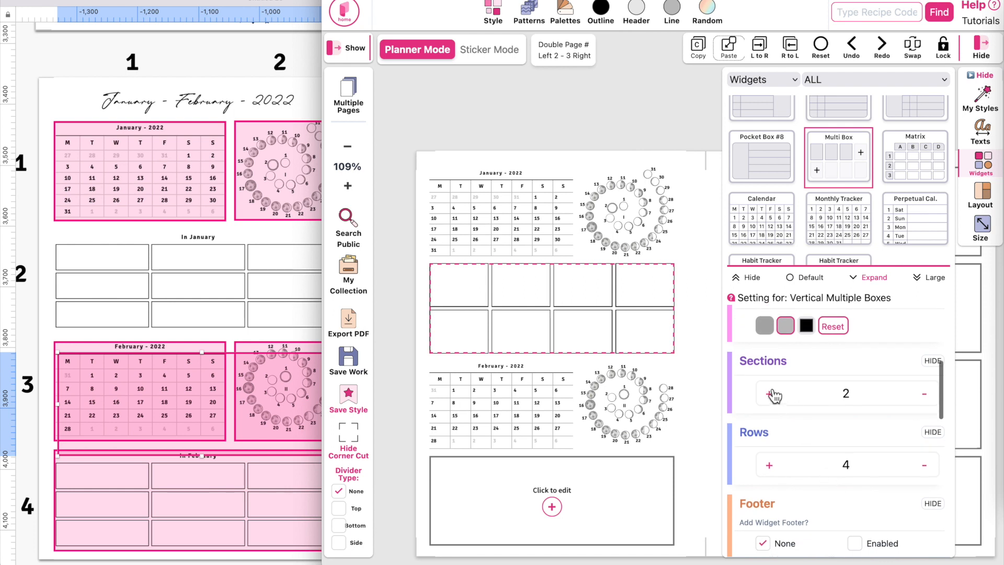
{"action": "left_click", "coordinate": [770, 394]}
{"action": "left_click", "coordinate": [925, 397]}
{"action": "left_click", "coordinate": [924, 397]}
{"action": "left_click", "coordinate": [770, 394]}
{"action": "left_click", "coordinate": [769, 394]}
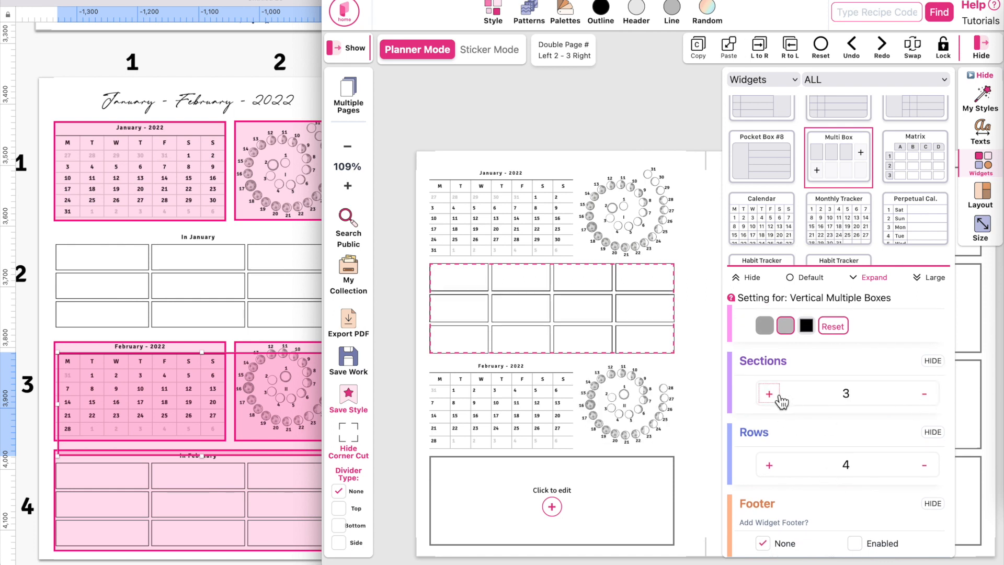
{"action": "scroll", "coordinate": [202, 318], "scroll_direction": "right", "scroll_amount": 3}
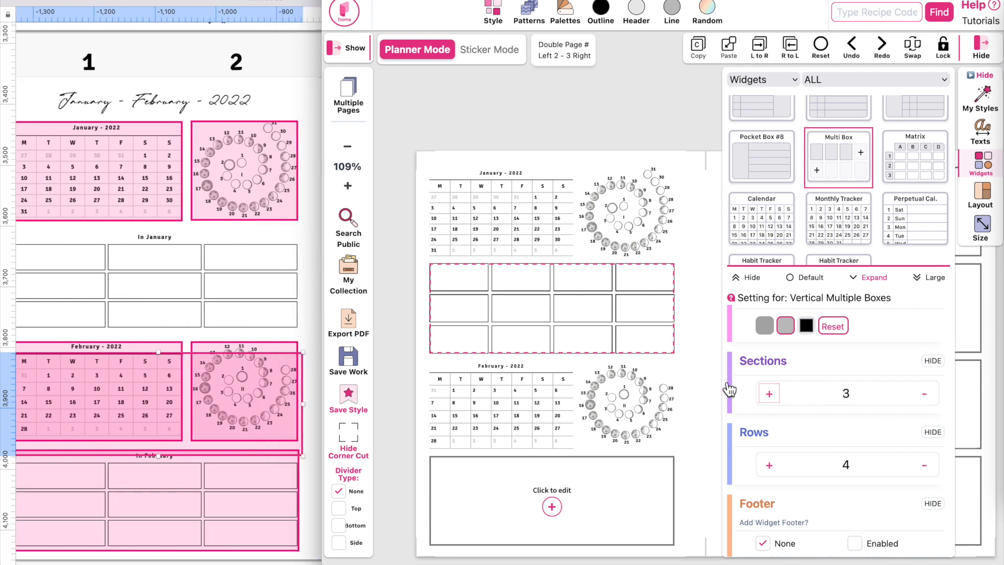
{"action": "left_click", "coordinate": [924, 465]}
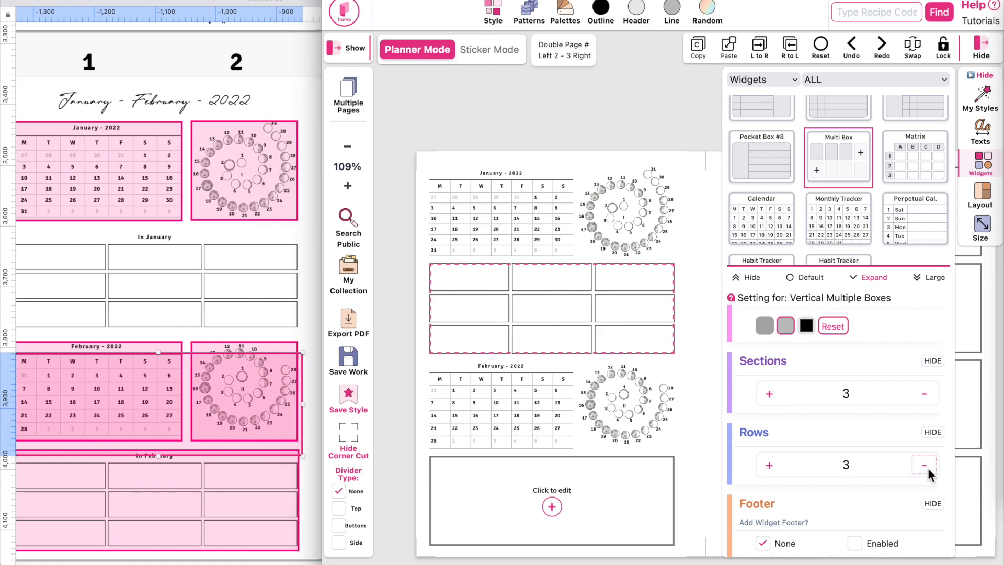
{"action": "left_click", "coordinate": [770, 394]}
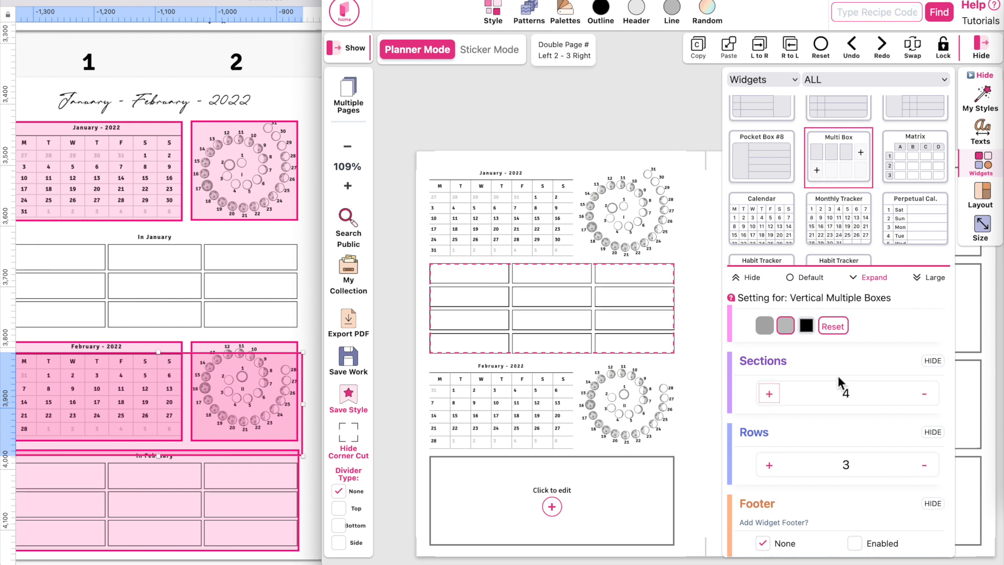
{"action": "left_click", "coordinate": [924, 394]}
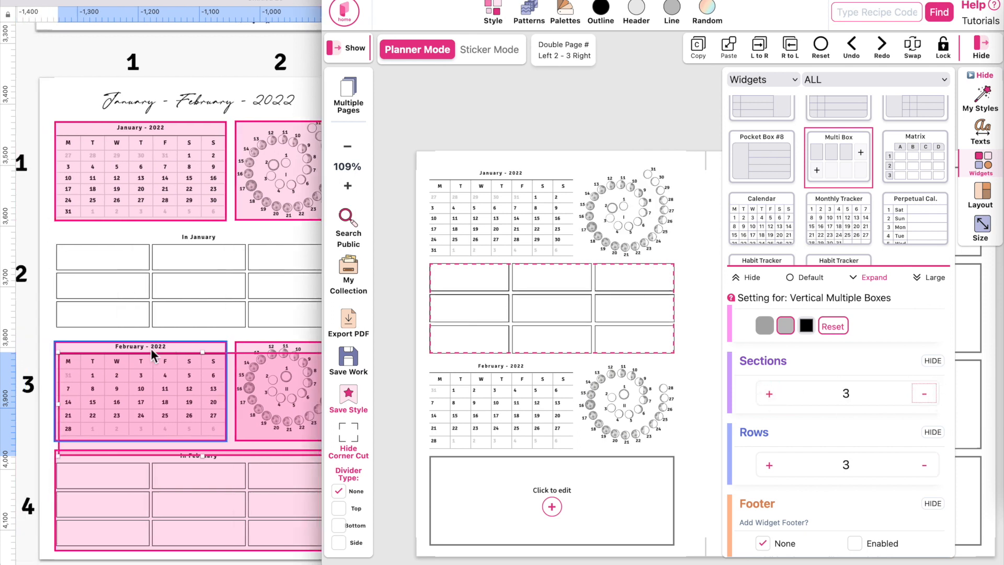
Show the header of the Multi Box and set its text to "In January".
{"action": "scroll", "coordinate": [832, 415], "scroll_direction": "up", "scroll_amount": 5}
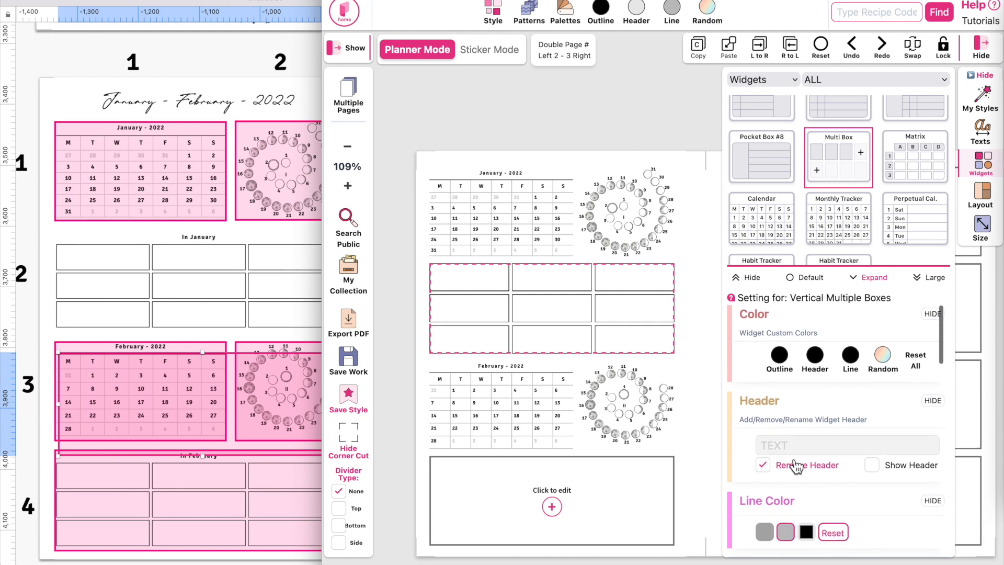
{"action": "left_click", "coordinate": [872, 466]}
{"action": "double_click", "coordinate": [816, 447]}
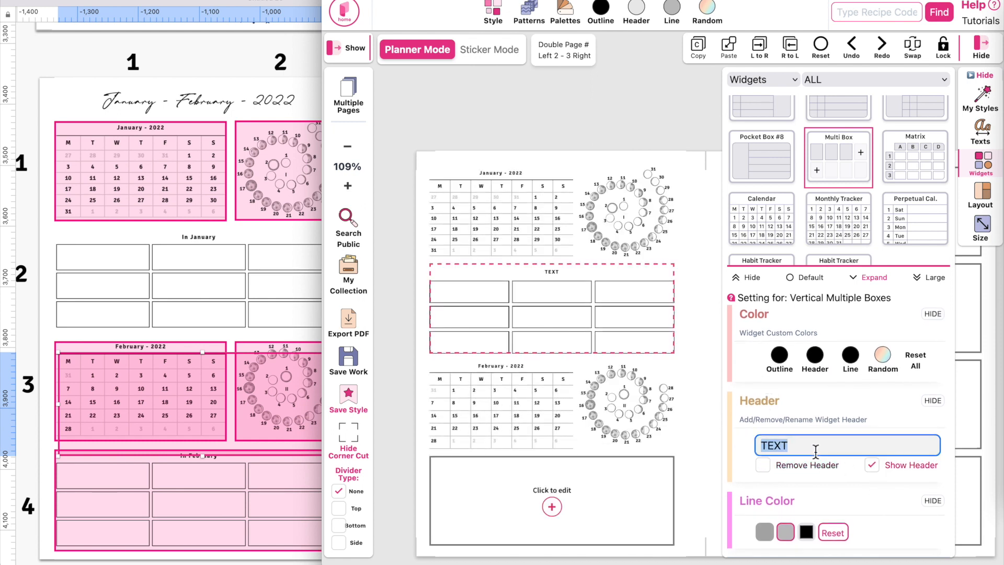
{"action": "key", "text": "BackSpace"}
{"action": "type", "text": "In January"}
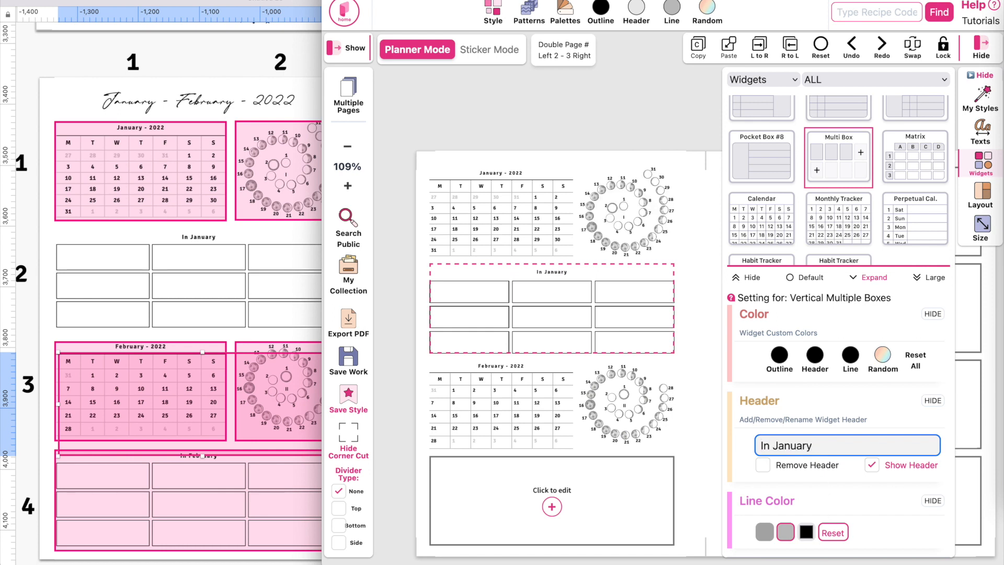
Copy the In January box grid and paste it into the empty wide box below the February calendar.
{"action": "left_click", "coordinate": [705, 50]}
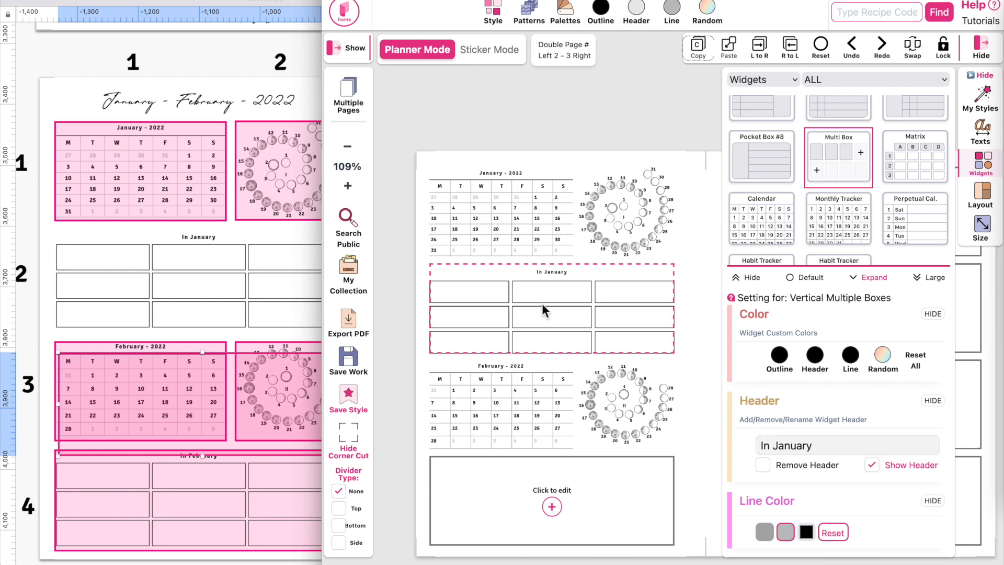
{"action": "left_click", "coordinate": [542, 459]}
{"action": "left_click", "coordinate": [729, 50]}
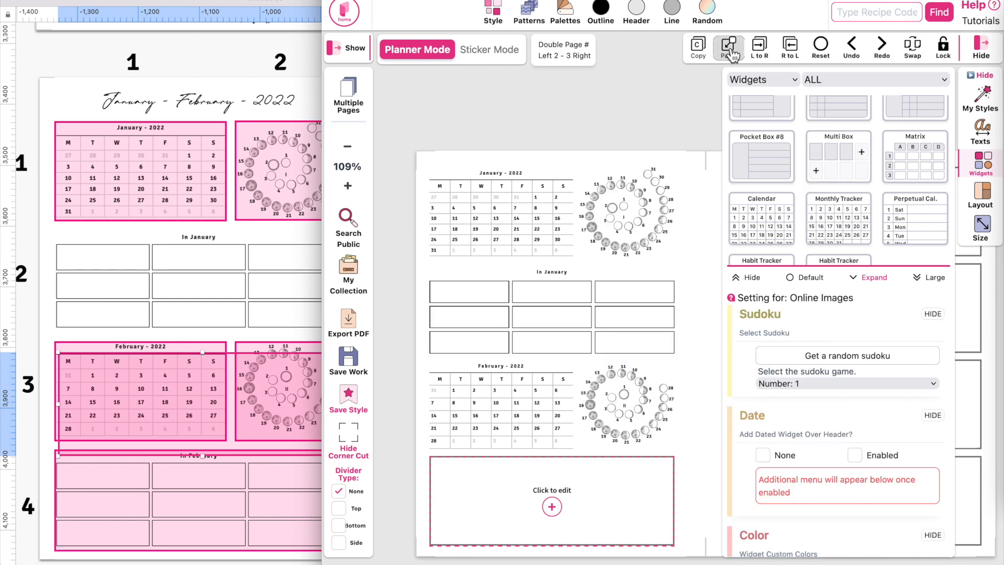
{"action": "left_click", "coordinate": [607, 126]}
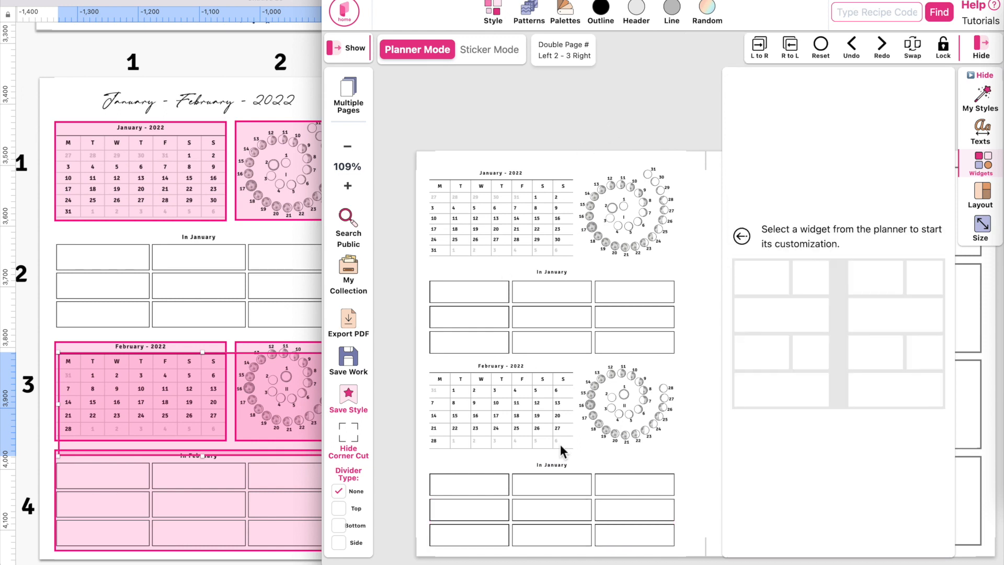
Check the page titles in the reference design, add a title to the left page and set its text size to 26.
{"action": "scroll", "coordinate": [235, 190], "scroll_direction": "up", "scroll_amount": 5}
{"action": "scroll", "coordinate": [235, 190], "scroll_direction": "right", "scroll_amount": 5}
{"action": "scroll", "coordinate": [235, 191], "scroll_direction": "down", "scroll_amount": 3}
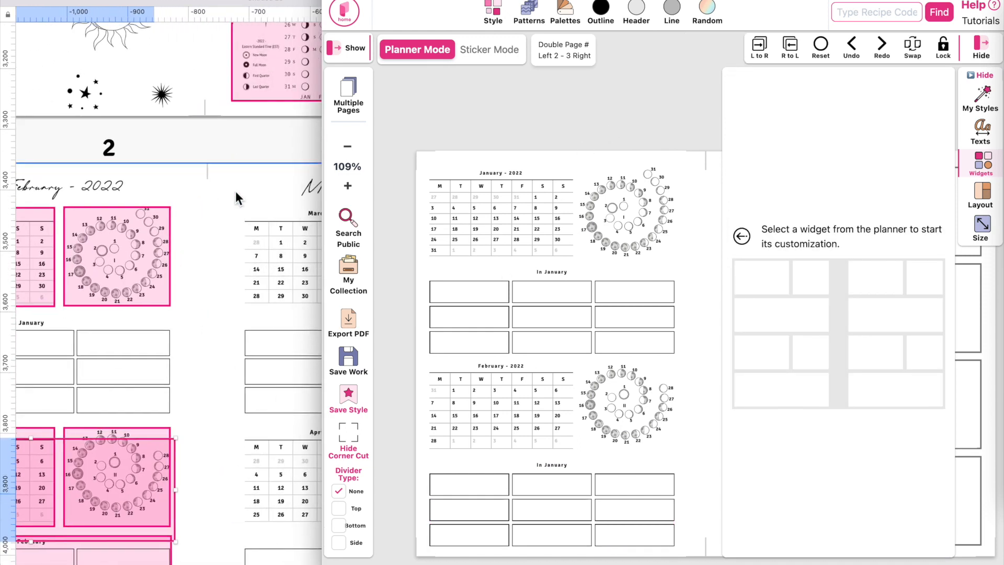
{"action": "scroll", "coordinate": [235, 191], "scroll_direction": "right", "scroll_amount": 5}
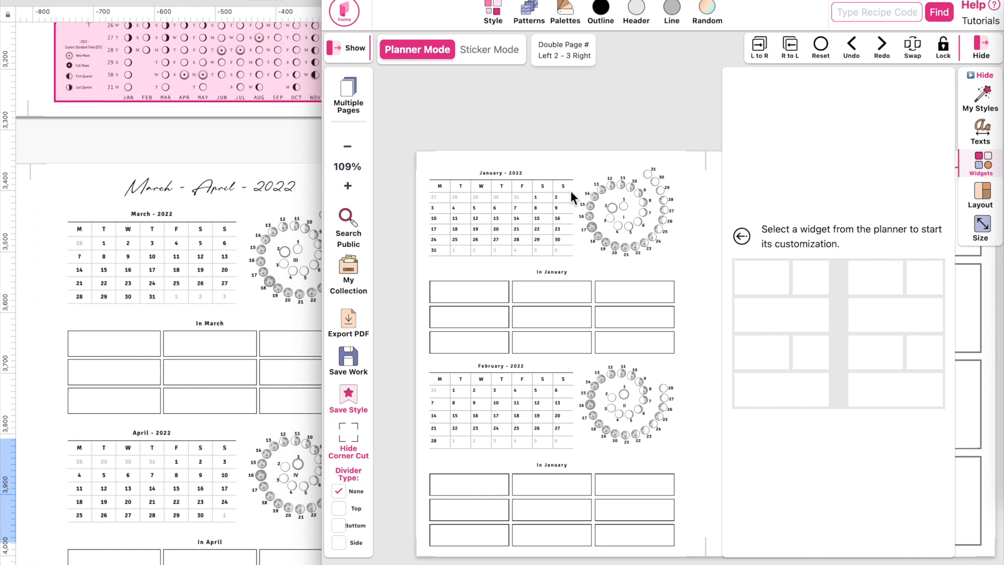
{"action": "left_click", "coordinate": [983, 135]}
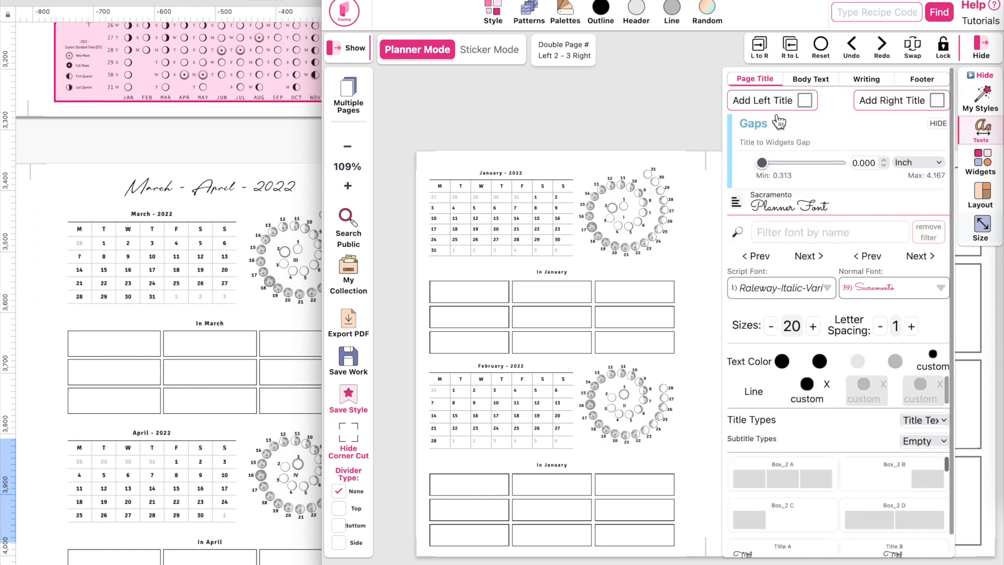
{"action": "left_click", "coordinate": [806, 101]}
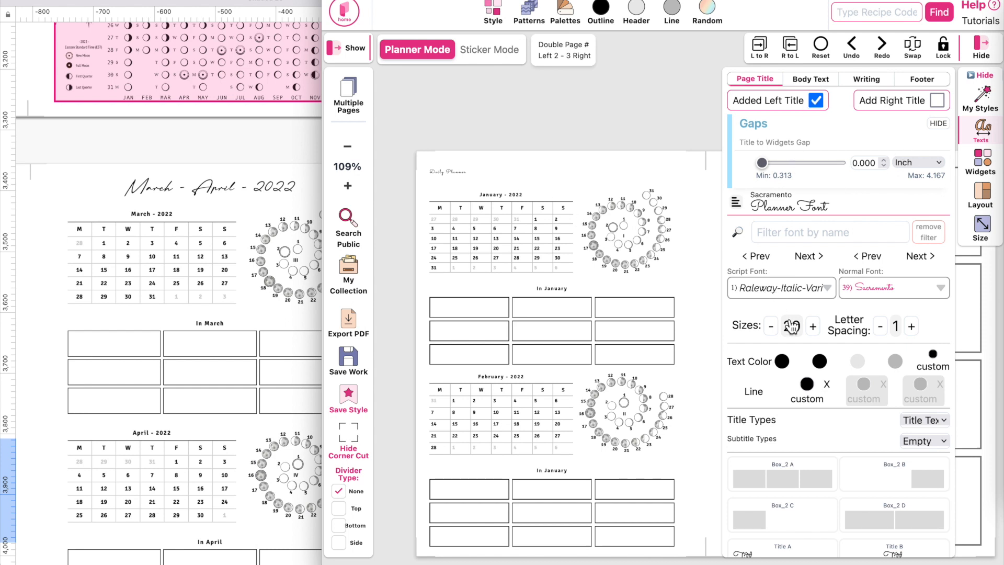
{"action": "left_click", "coordinate": [813, 326]}
{"action": "left_click", "coordinate": [813, 326]}
{"action": "left_click", "coordinate": [813, 326]}
{"action": "left_click", "coordinate": [813, 326]}
{"action": "left_click", "coordinate": [812, 326]}
{"action": "left_click", "coordinate": [813, 327]}
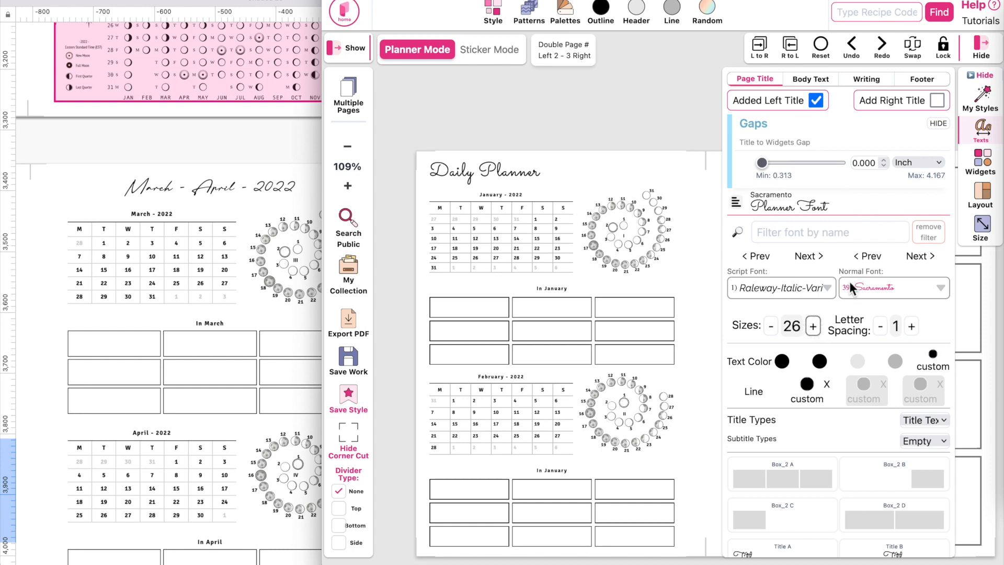
Set the page title's script font to ThePallace and apply the centred Title B layout.
{"action": "left_click", "coordinate": [796, 296]}
{"action": "scroll", "coordinate": [793, 380], "scroll_direction": "down", "scroll_amount": 5}
{"action": "left_click_drag", "start_coordinate": [847, 311], "coordinate": [846, 435]}
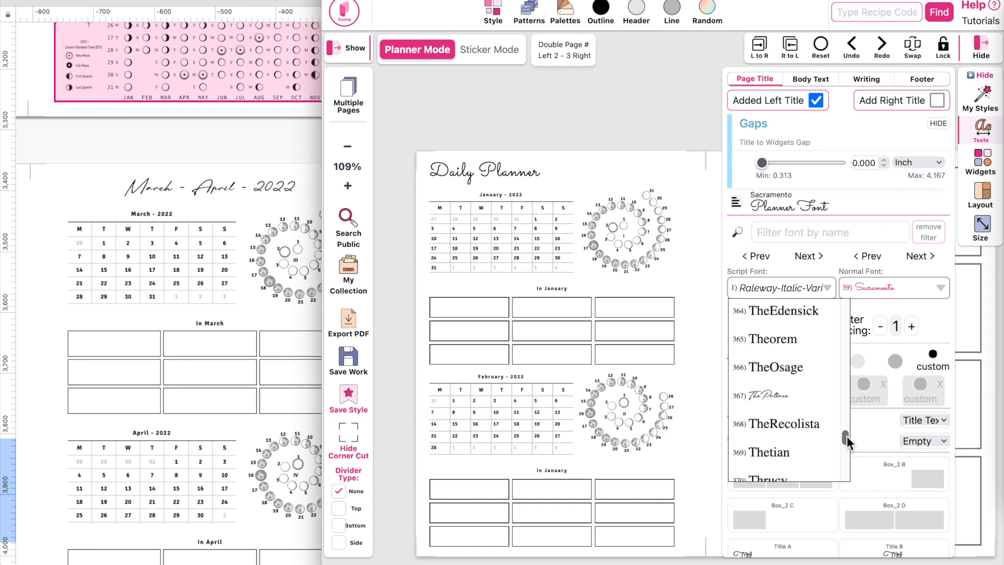
{"action": "left_click", "coordinate": [793, 403]}
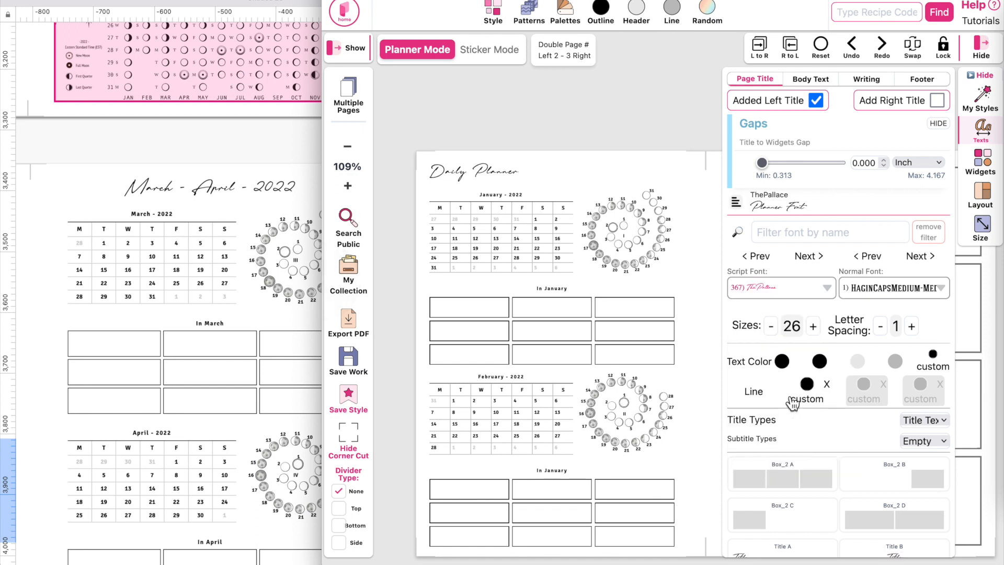
{"action": "scroll", "coordinate": [896, 499], "scroll_direction": "down", "scroll_amount": 2}
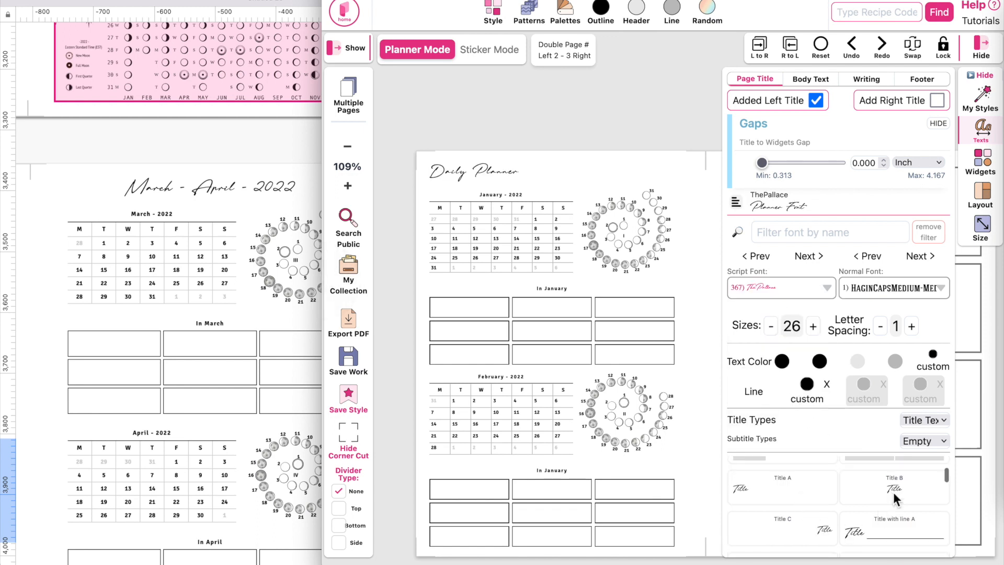
{"action": "left_click", "coordinate": [894, 491]}
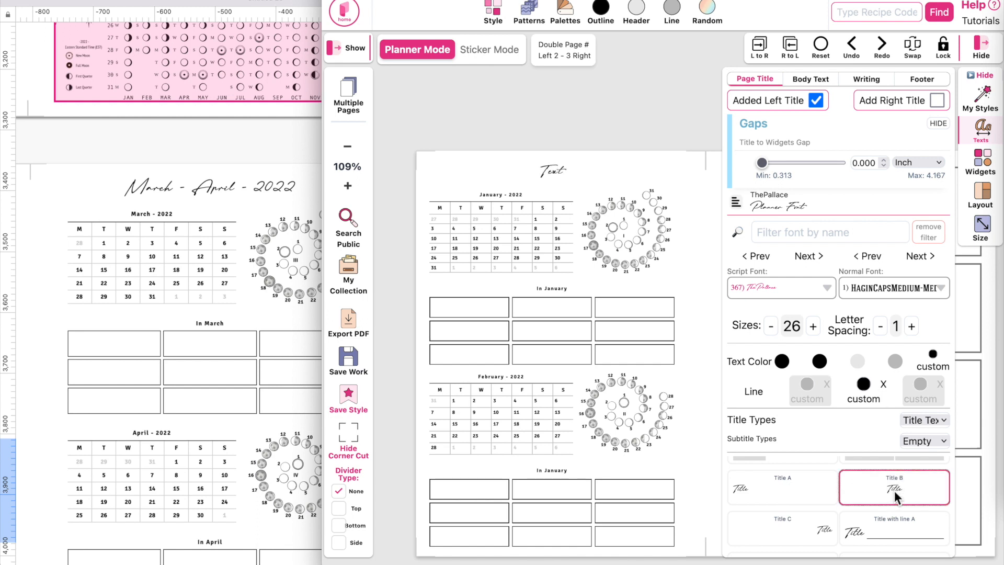
Replace the left page's placeholder title with "January - February - 2022", matching the reference design.
{"action": "double_click", "coordinate": [558, 172]}
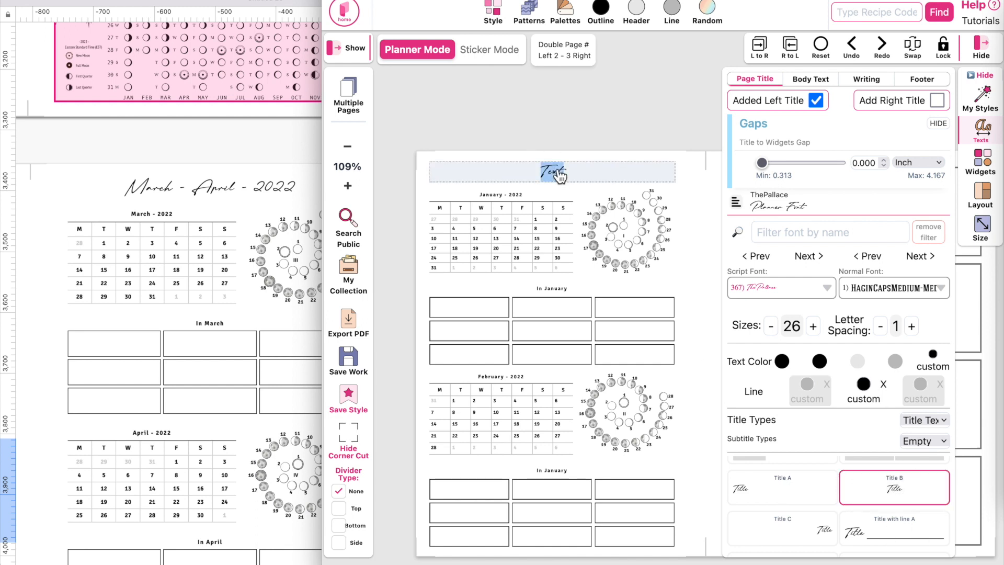
{"action": "type", "text": "Ja"}
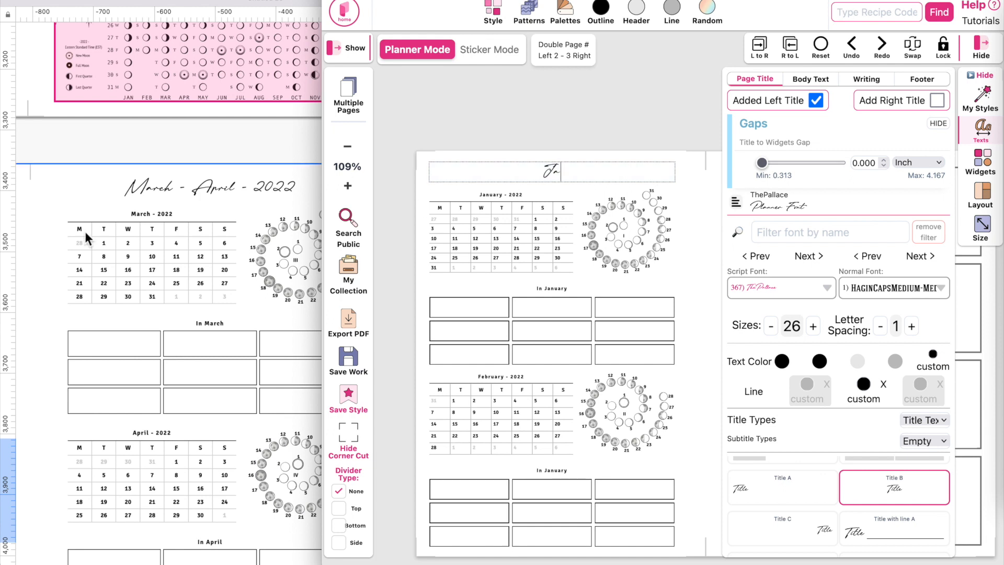
{"action": "scroll", "coordinate": [84, 231], "scroll_direction": "left", "scroll_amount": 10}
{"action": "type", "text": "anuary -"}
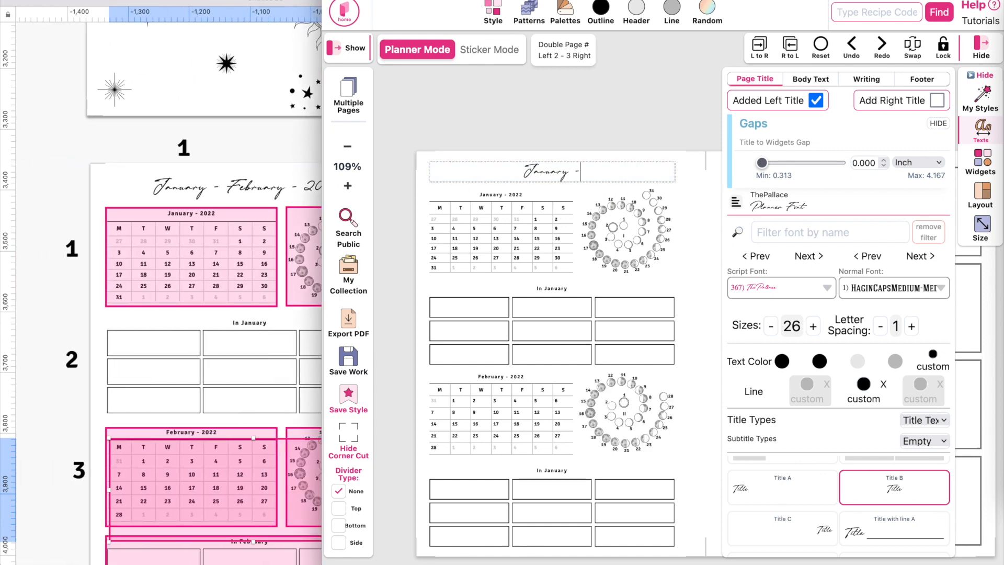
{"action": "type", "text": " Febru"}
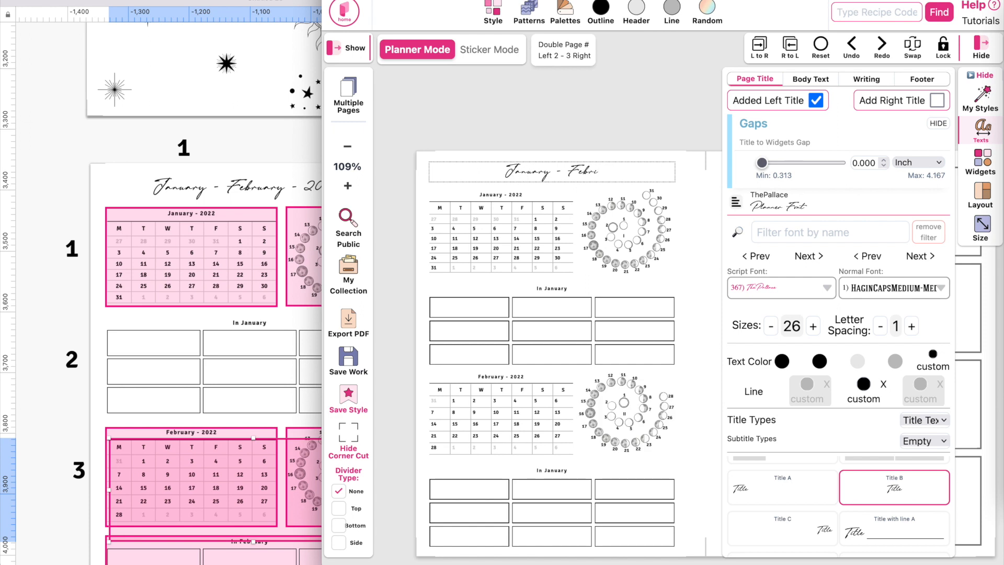
{"action": "type", "text": "ary"}
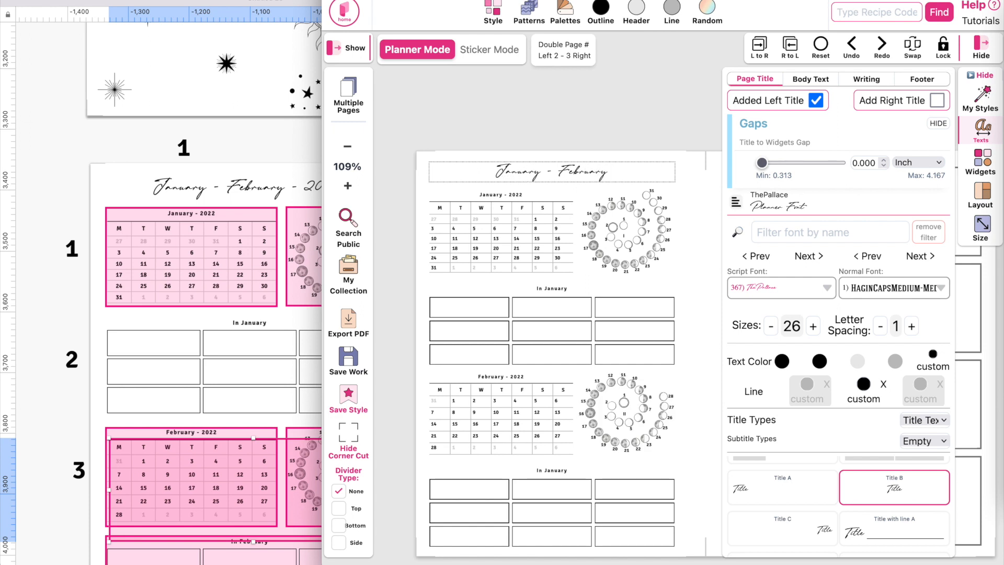
{"action": "type", "text": " - "}
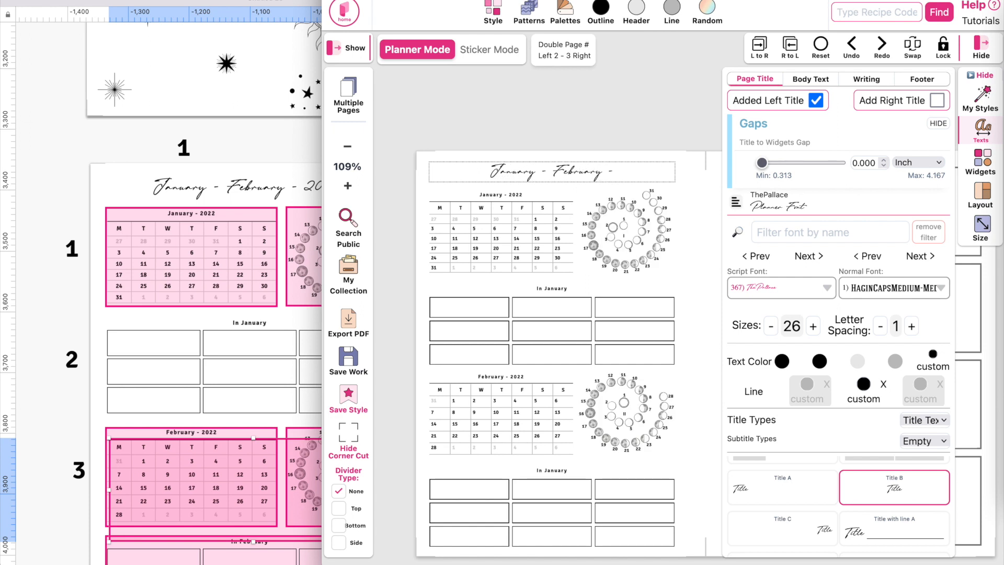
{"action": "type", "text": "2022"}
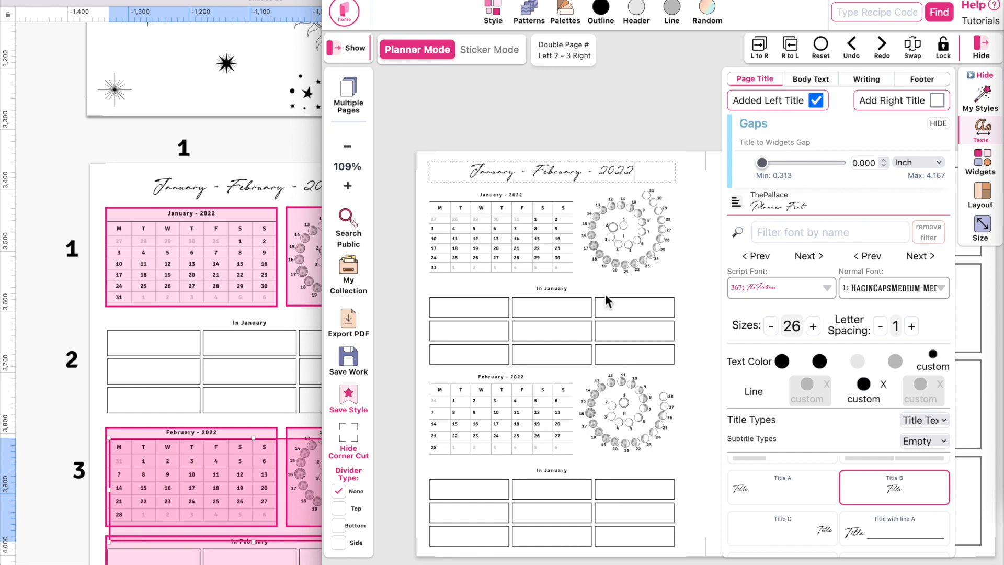
View the titled January–February page together with the empty facing page of the spread.
{"action": "scroll", "coordinate": [606, 295], "scroll_direction": "right", "scroll_amount": 1}
{"action": "scroll", "coordinate": [605, 295], "scroll_direction": "down", "scroll_amount": 1}
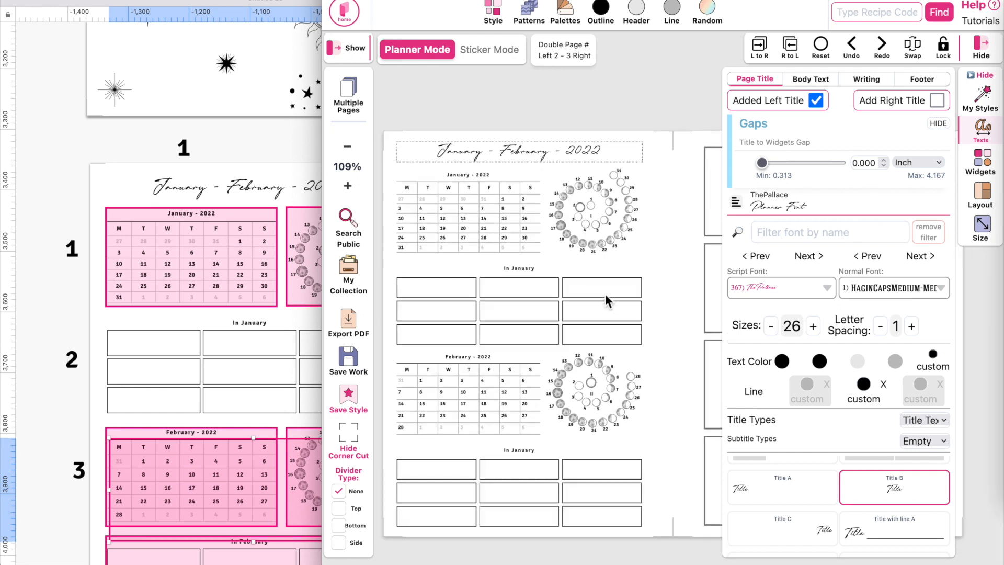
{"action": "scroll", "coordinate": [606, 295], "scroll_direction": "left", "scroll_amount": 1}
{"action": "scroll", "coordinate": [606, 296], "scroll_direction": "down", "scroll_amount": 1}
{"action": "left_click", "coordinate": [519, 186]}
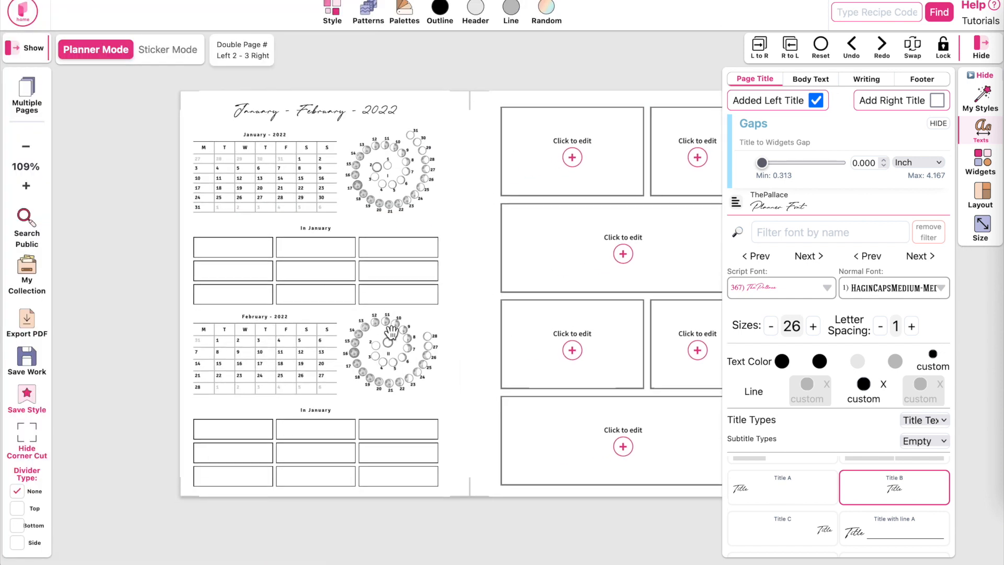
{"action": "scroll", "coordinate": [387, 328], "scroll_direction": "right", "scroll_amount": 2}
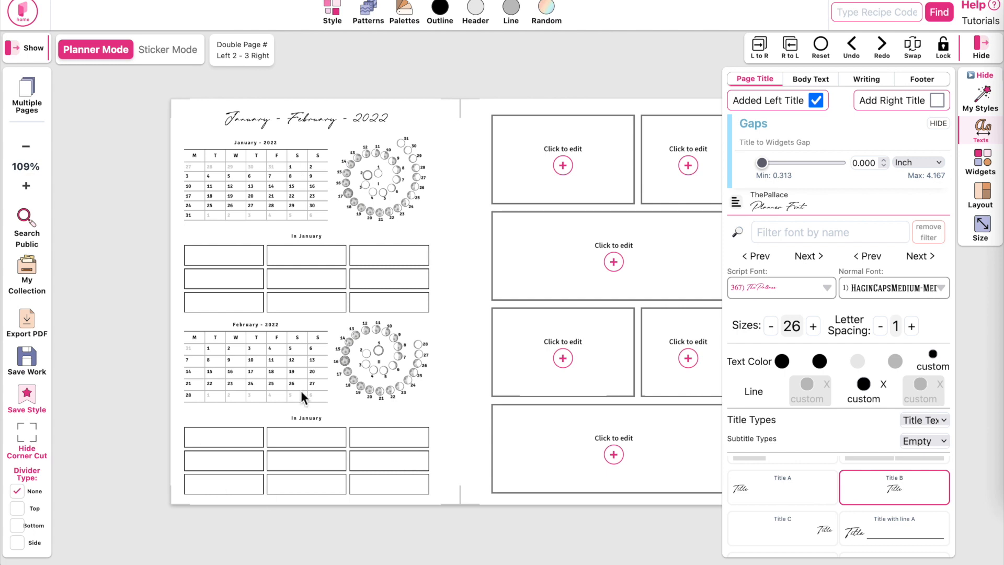
Copy the finished left page onto the right page and set the right page's upper calendar to 2022-3.
{"action": "scroll", "coordinate": [300, 391], "scroll_direction": "right", "scroll_amount": 2}
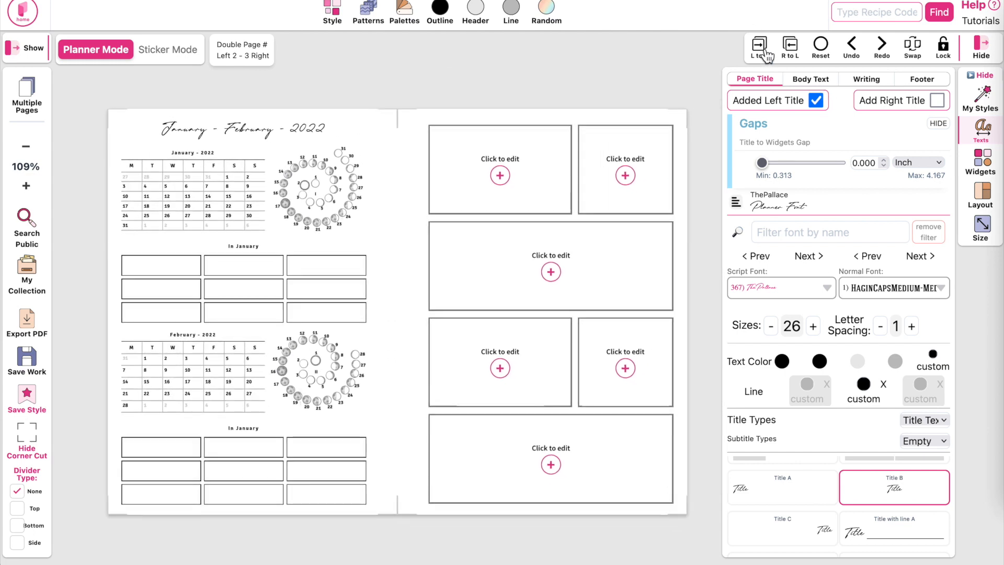
{"action": "left_click", "coordinate": [762, 43]}
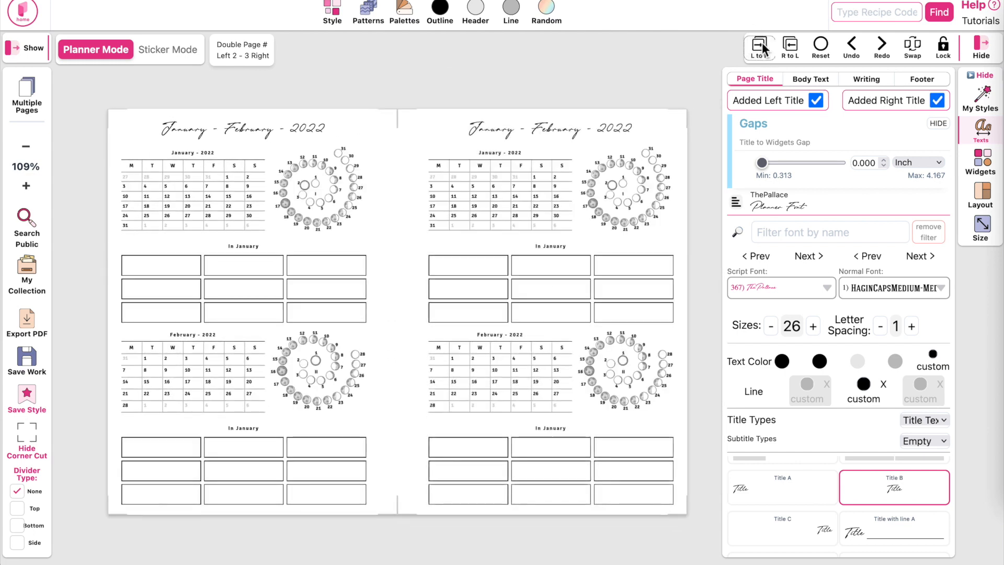
{"action": "left_click", "coordinate": [492, 193]}
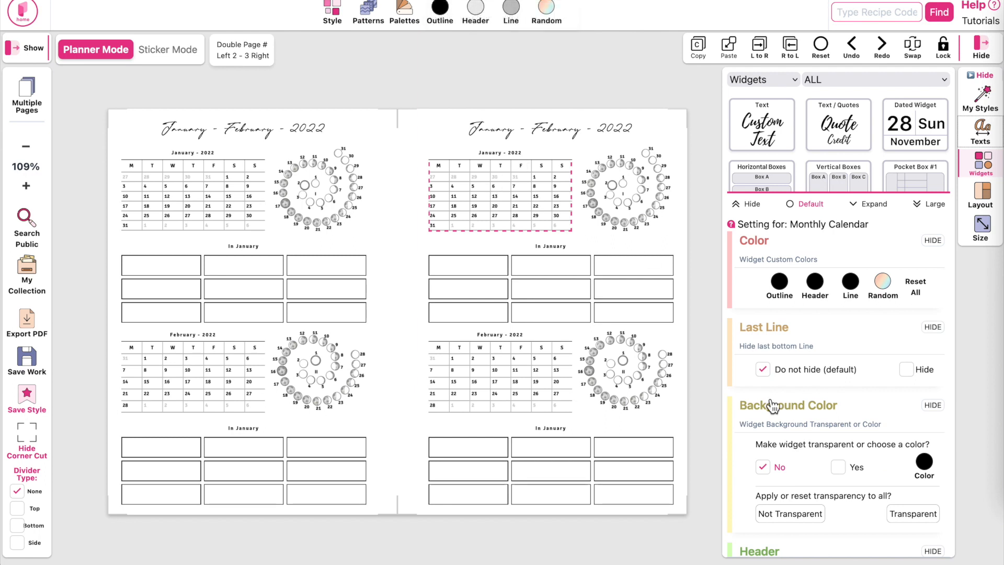
{"action": "scroll", "coordinate": [769, 400], "scroll_direction": "down", "scroll_amount": 7}
{"action": "left_click", "coordinate": [809, 377]}
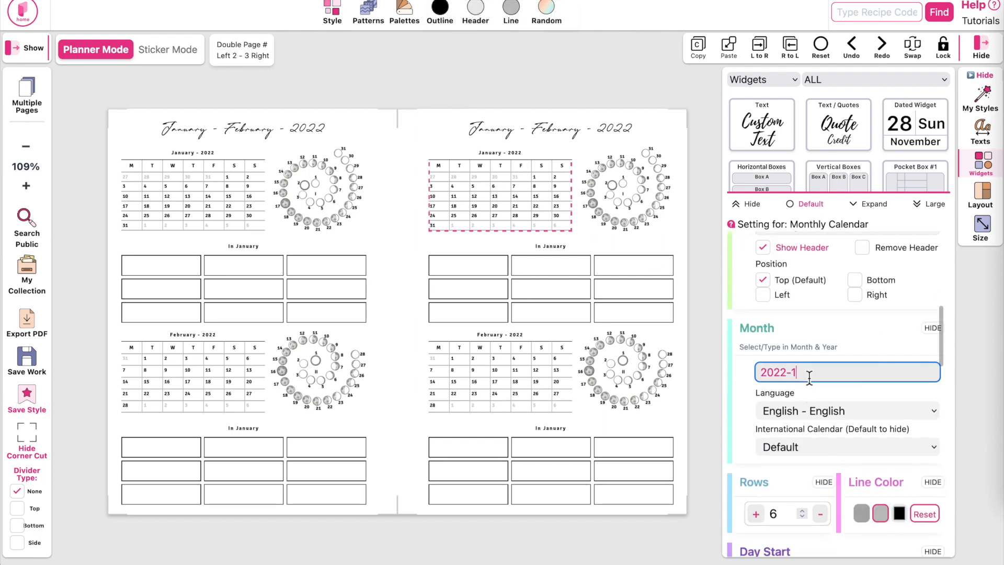
{"action": "key", "text": "BackSpace"}
{"action": "type", "text": "3"}
Set the right page's lower calendar month to 2022-4, minimizing the text editor that covers the spread.
{"action": "left_click", "coordinate": [482, 373]}
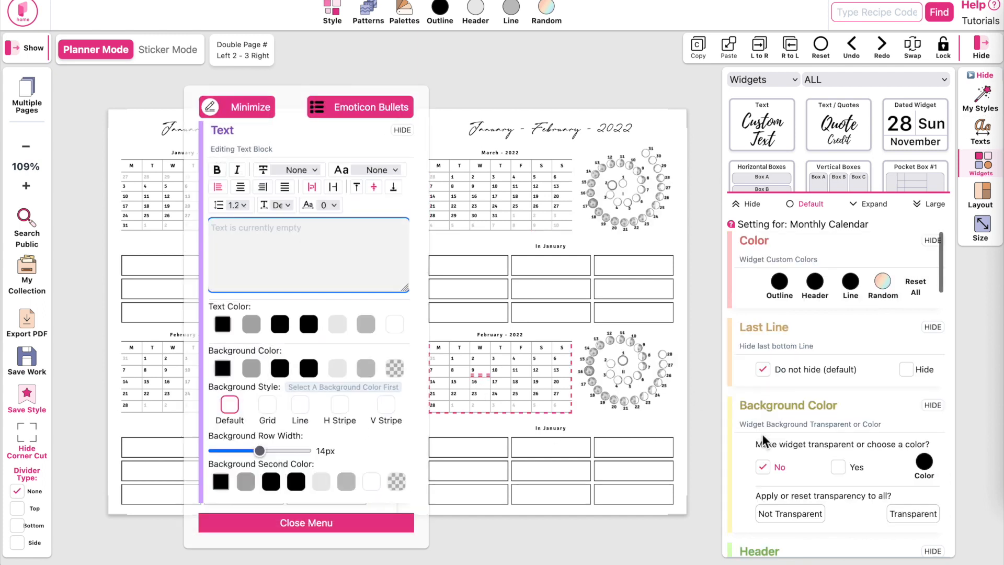
{"action": "left_click", "coordinate": [241, 110]}
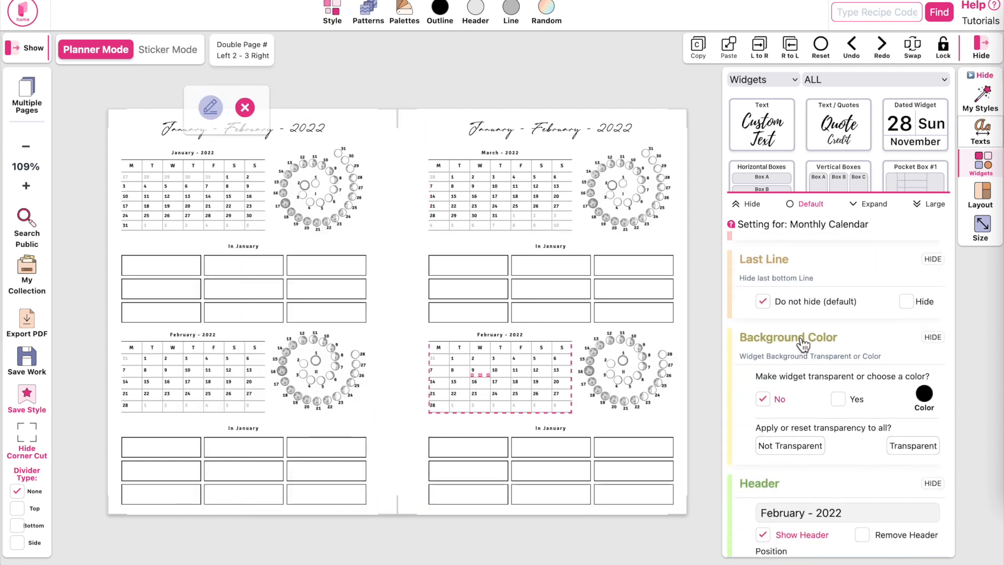
{"action": "scroll", "coordinate": [800, 356], "scroll_direction": "down", "scroll_amount": 5}
{"action": "left_click", "coordinate": [803, 372]}
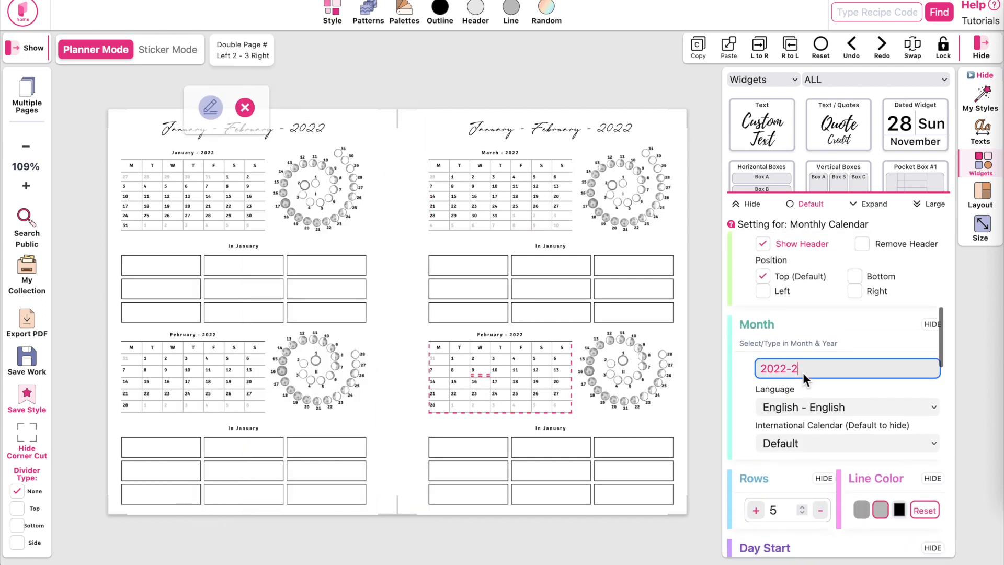
{"action": "key", "text": "BackSpace"}
{"action": "type", "text": "4"}
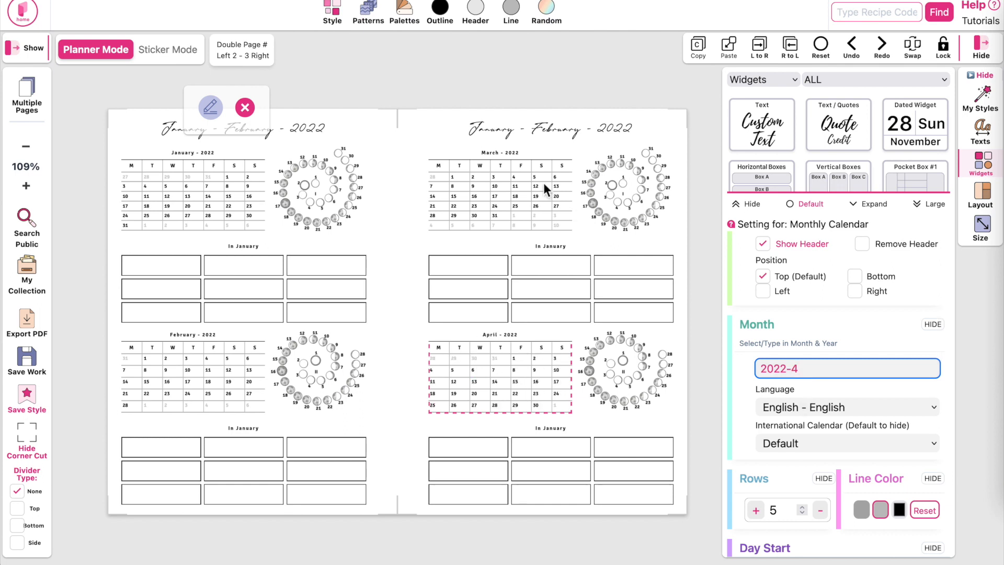
Replace the right page's moon graphics with NorthMoon-3Mar22 beside March and NorthMoon-4Apr22 beside April, from the Moon Phase North graphics.
{"action": "left_click", "coordinate": [648, 196]}
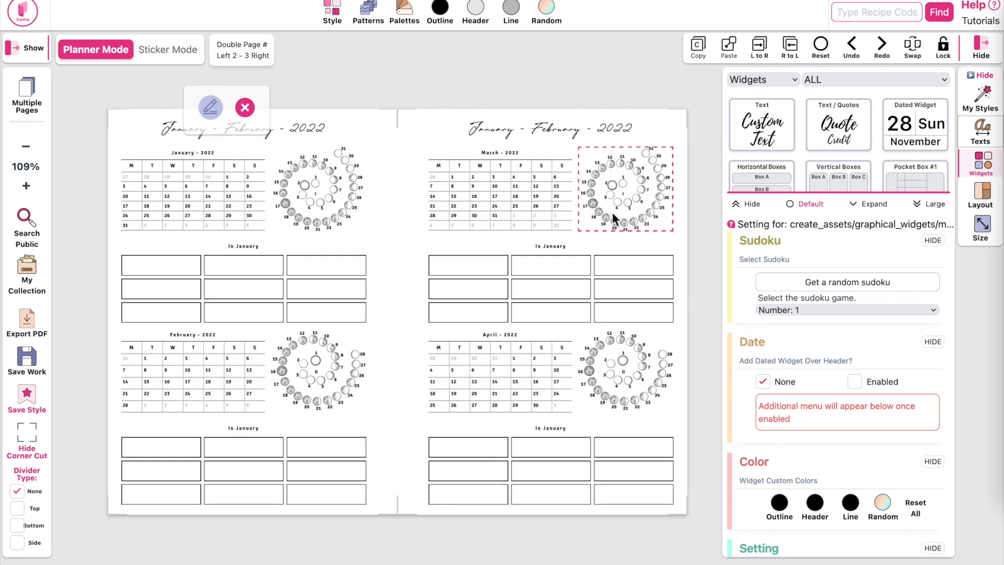
{"action": "left_click", "coordinate": [764, 80]}
{"action": "left_click", "coordinate": [765, 92]}
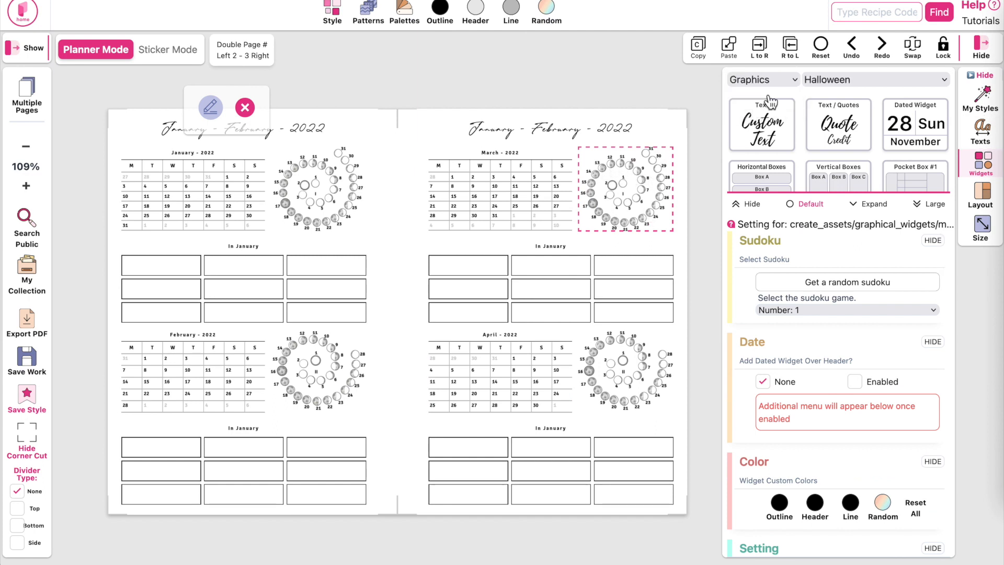
{"action": "left_click", "coordinate": [833, 79]}
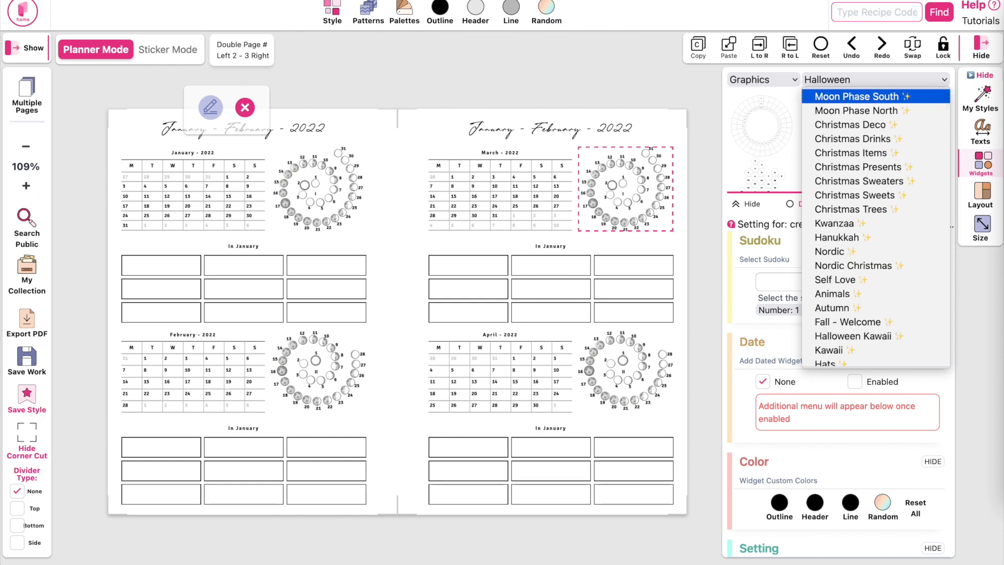
{"action": "left_click", "coordinate": [842, 111]}
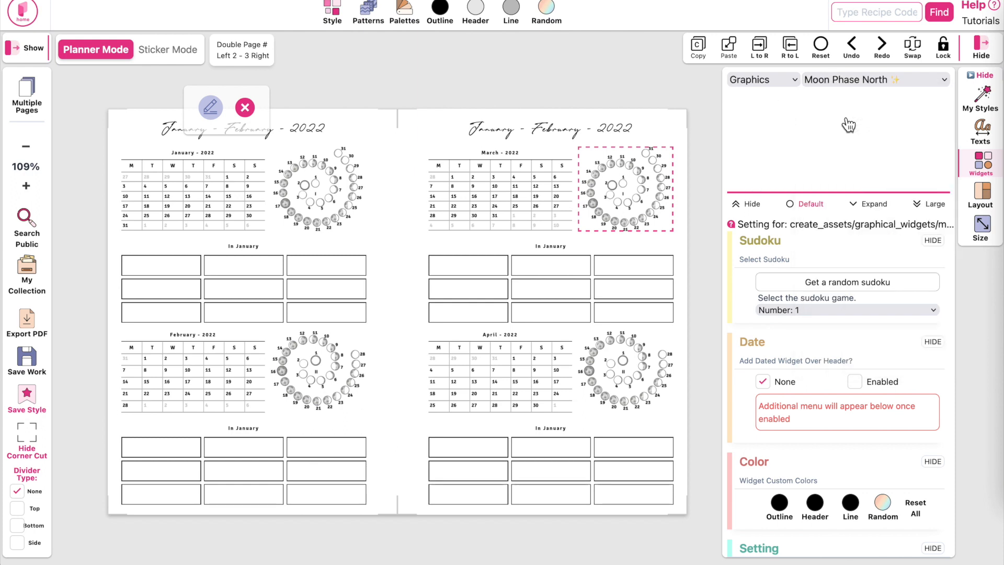
{"action": "left_click", "coordinate": [870, 204]}
{"action": "scroll", "coordinate": [874, 241], "scroll_direction": "down", "scroll_amount": 2}
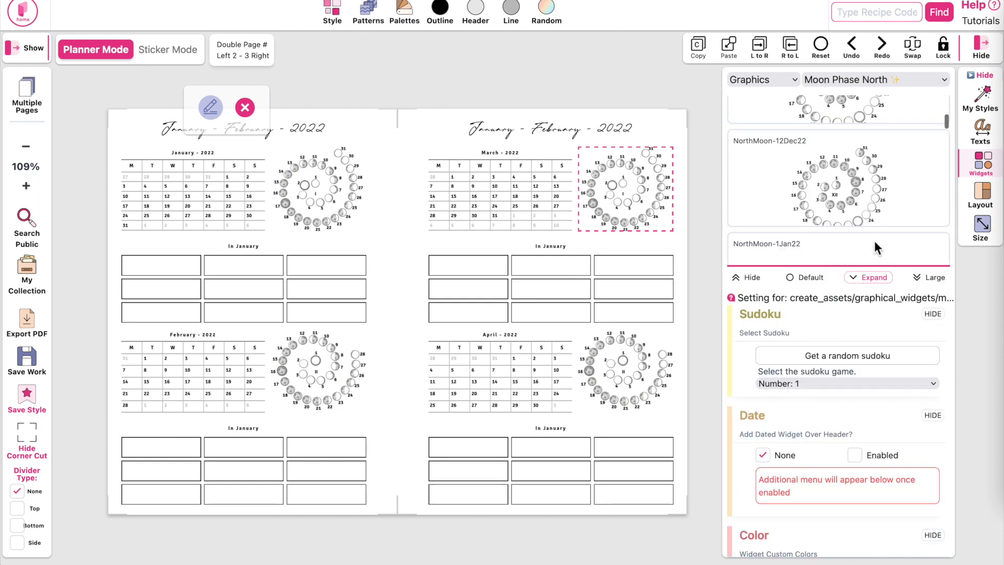
{"action": "scroll", "coordinate": [874, 241], "scroll_direction": "down", "scroll_amount": 2}
{"action": "scroll", "coordinate": [874, 240], "scroll_direction": "down", "scroll_amount": 2}
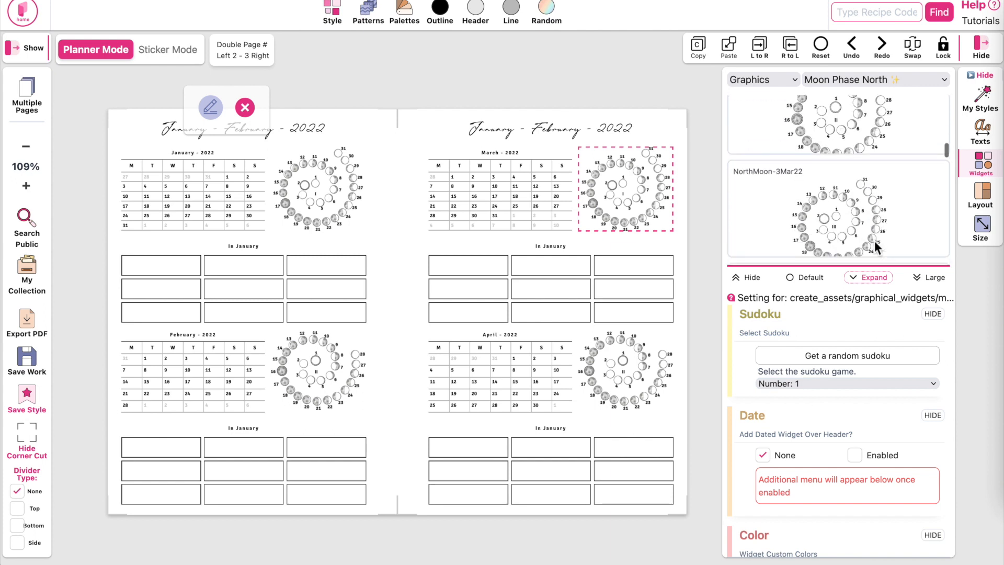
{"action": "scroll", "coordinate": [795, 183], "scroll_direction": "down", "scroll_amount": 1}
{"action": "left_click", "coordinate": [617, 374]}
{"action": "left_click", "coordinate": [824, 173]}
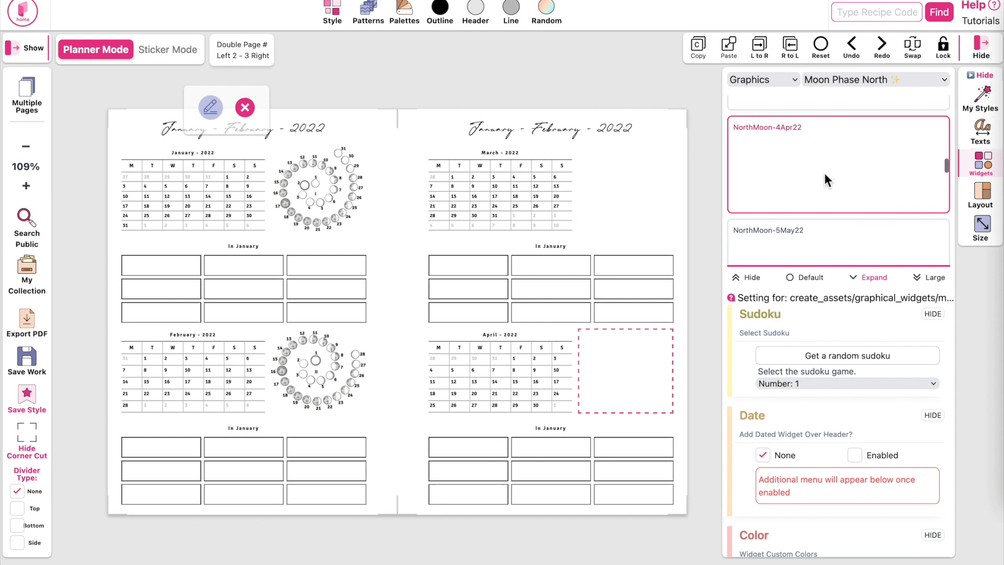
Rename the right page's note box headers to "In March" for the upper set and "In April" for the lower set.
{"action": "left_click", "coordinate": [595, 265]}
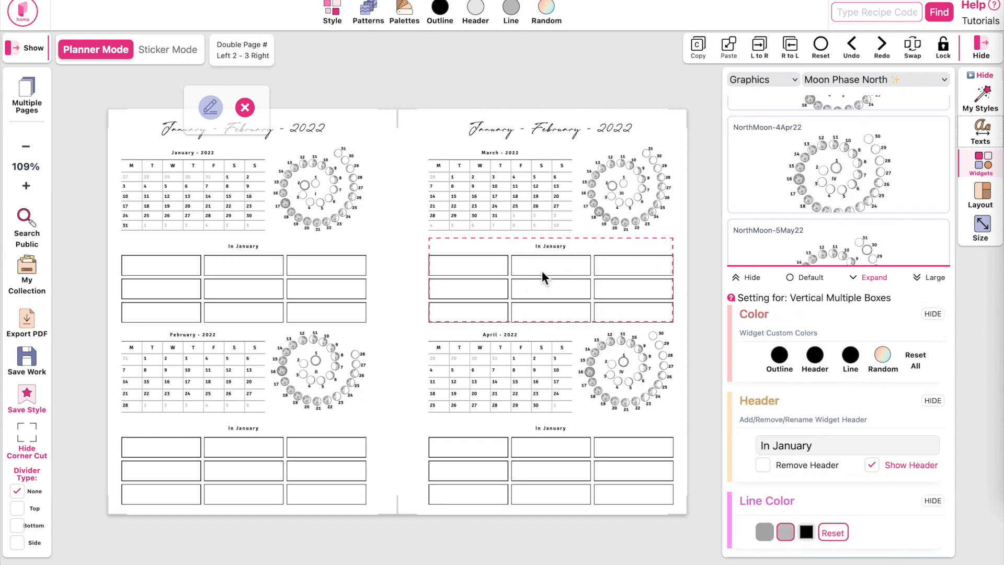
{"action": "left_click_drag", "start_coordinate": [824, 445], "coordinate": [739, 451]}
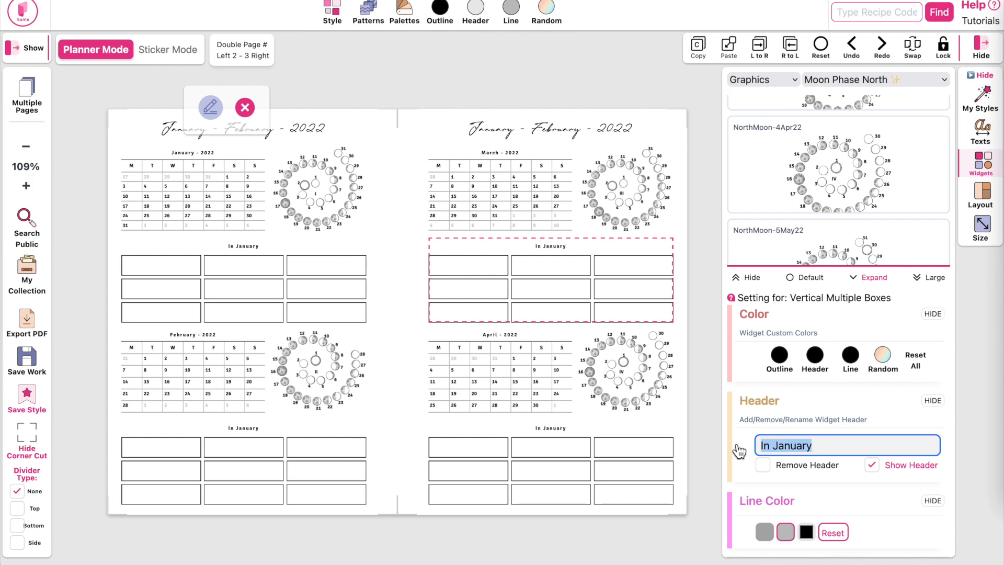
{"action": "double_click", "coordinate": [795, 446]}
{"action": "type", "text": "March"}
{"action": "key", "text": "Return"}
{"action": "left_click", "coordinate": [570, 472]}
{"action": "double_click", "coordinate": [821, 443]}
{"action": "type", "text": "April"}
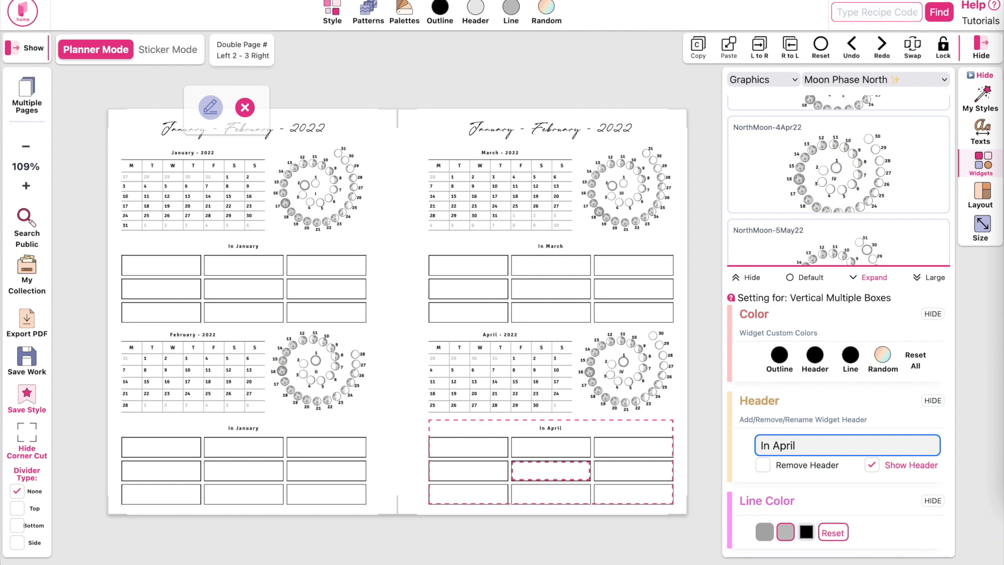
{"action": "key", "text": "Return"}
Correct the header of the left page's lower note boxes to "In February".
{"action": "left_click", "coordinate": [242, 469]}
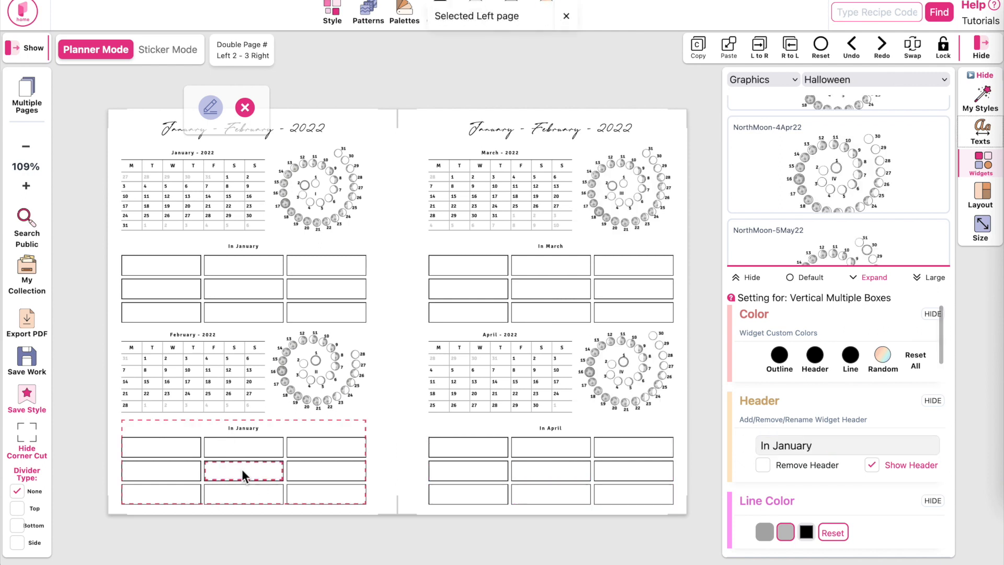
{"action": "double_click", "coordinate": [790, 445]}
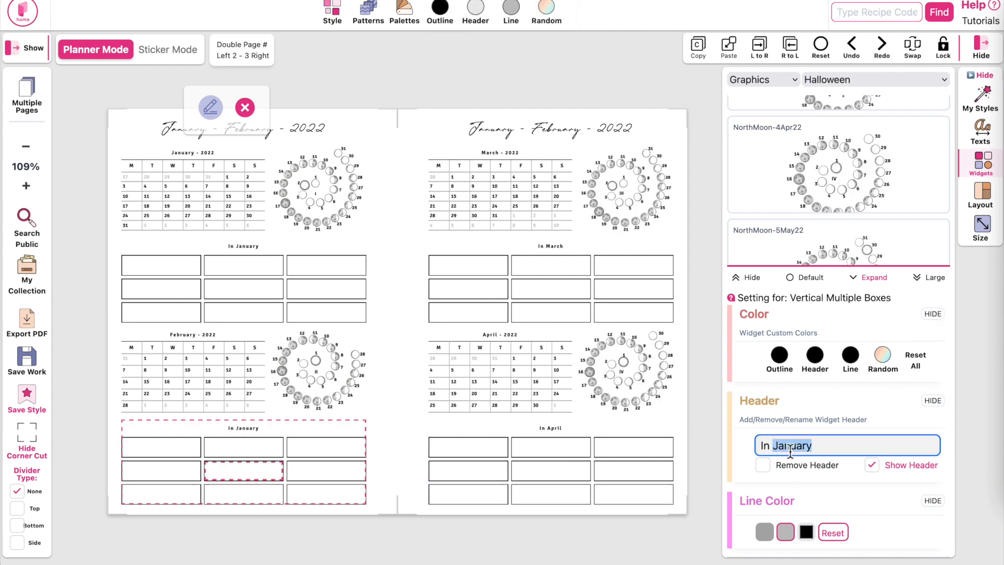
{"action": "type", "text": "February"}
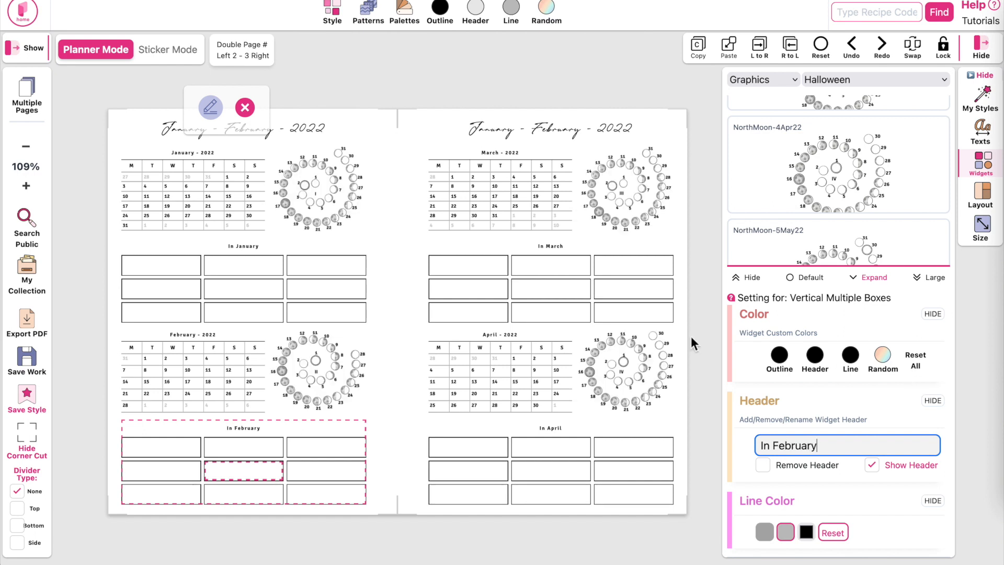
Change the right page's script title to "March - April - 2022" and move the minimized text editor clear of the left title.
{"action": "left_click", "coordinate": [477, 137]}
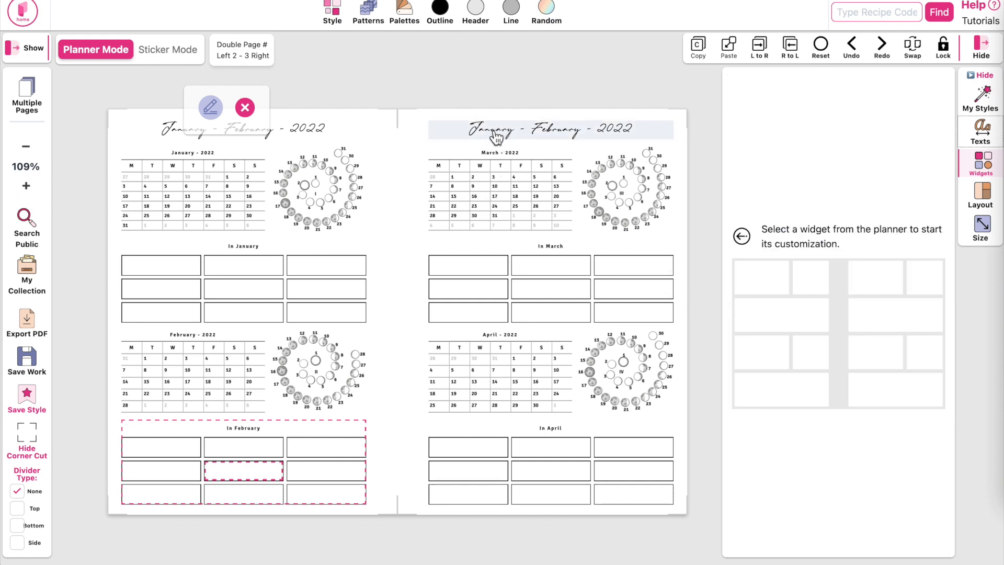
{"action": "left_click", "coordinate": [501, 138]}
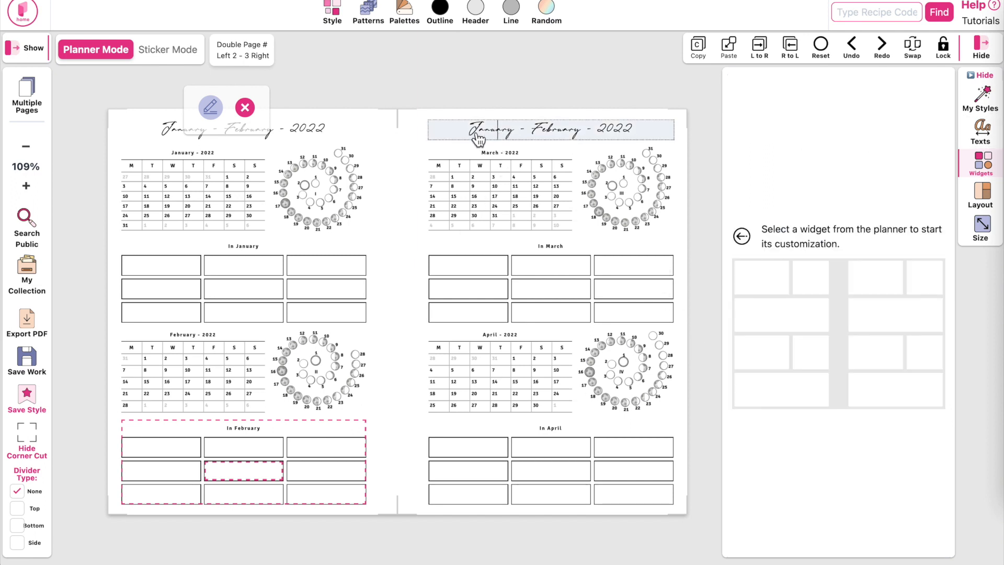
{"action": "double_click", "coordinate": [499, 137]}
{"action": "type", "text": "March"}
{"action": "double_click", "coordinate": [558, 130]}
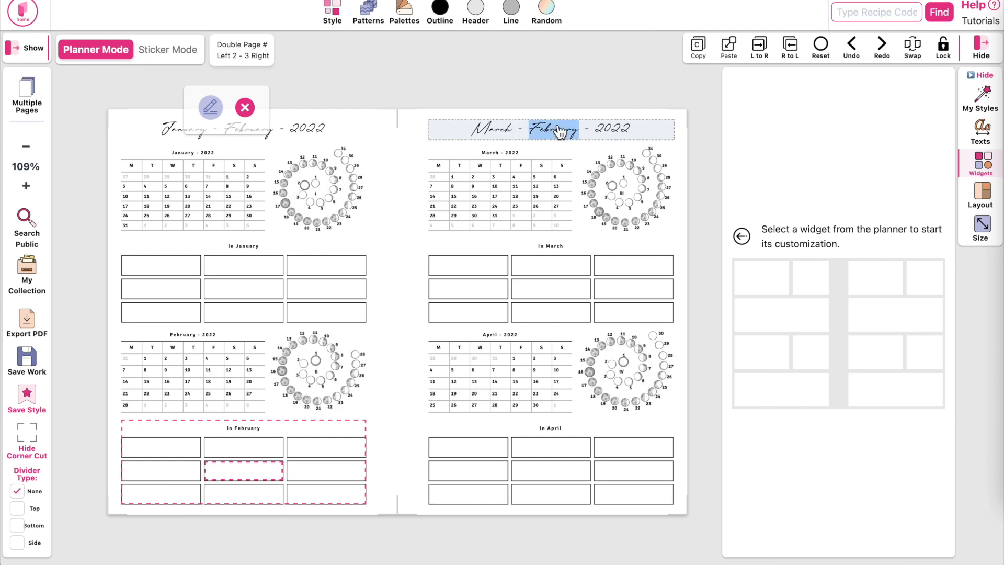
{"action": "type", "text": "April"}
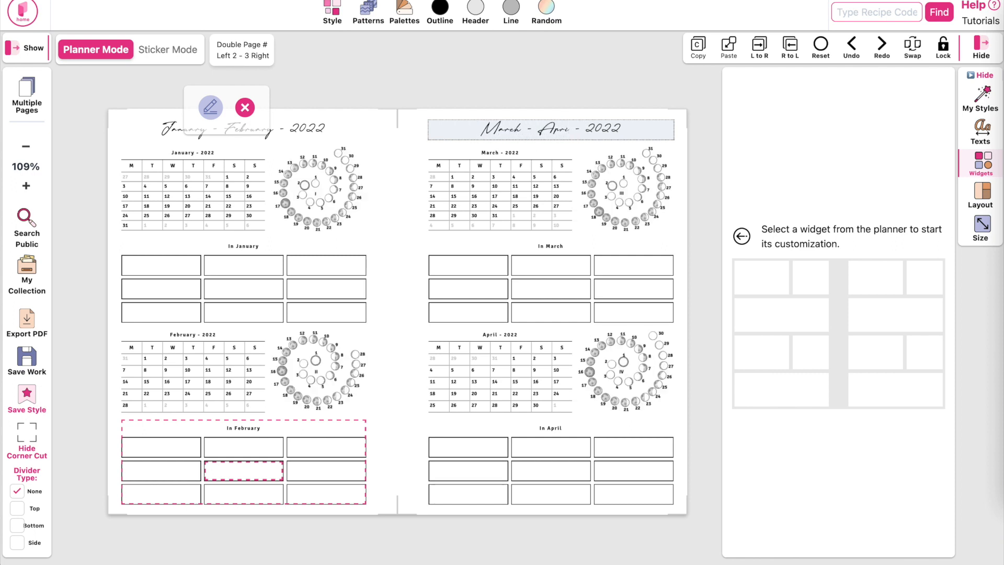
{"action": "left_click_drag", "start_coordinate": [255, 129], "coordinate": [375, 85]}
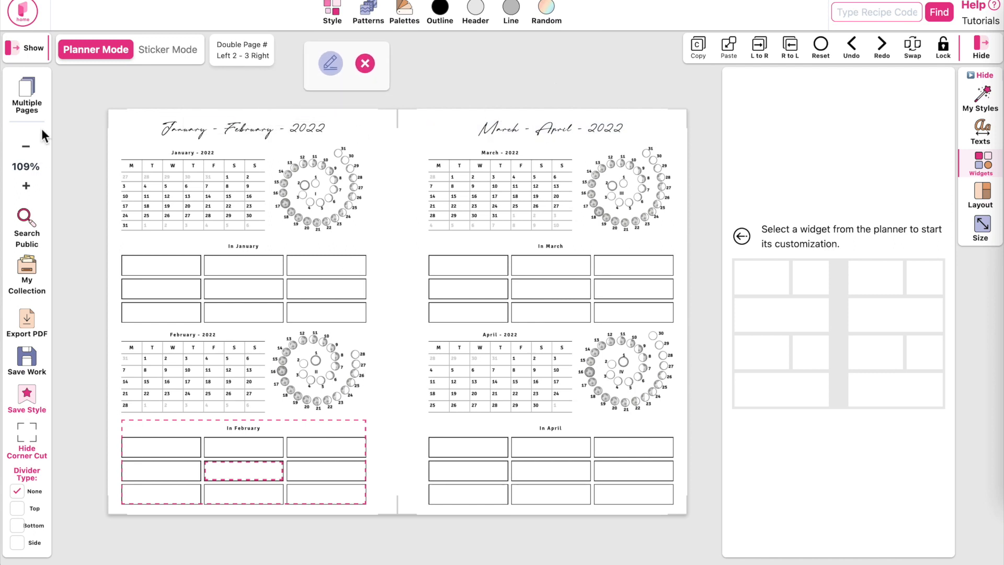
Show the planner's page list, check the moon calendar spread and duplicate the January–April spread as page 3.
{"action": "left_click", "coordinate": [27, 93]}
{"action": "left_click", "coordinate": [107, 236]}
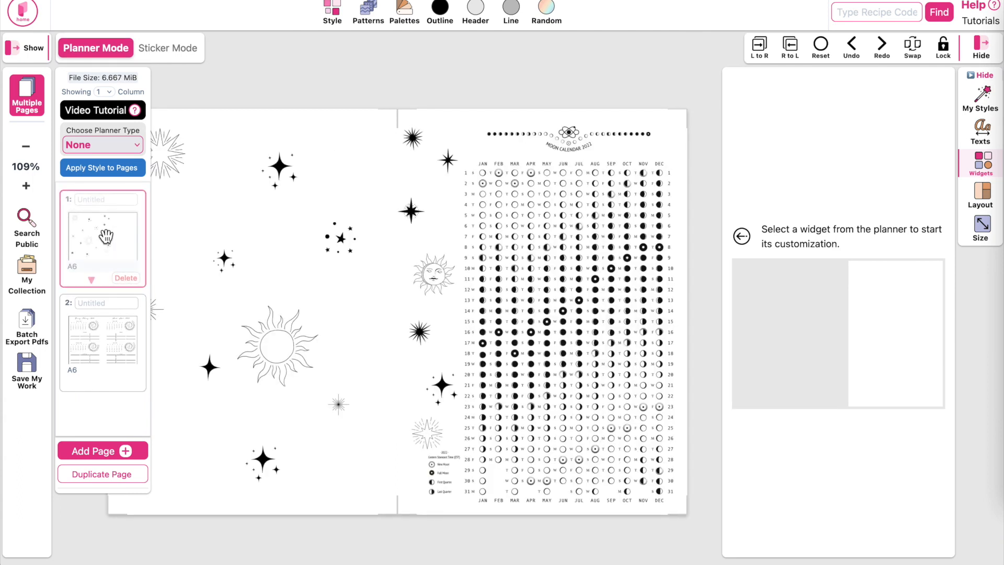
{"action": "left_click", "coordinate": [93, 334]}
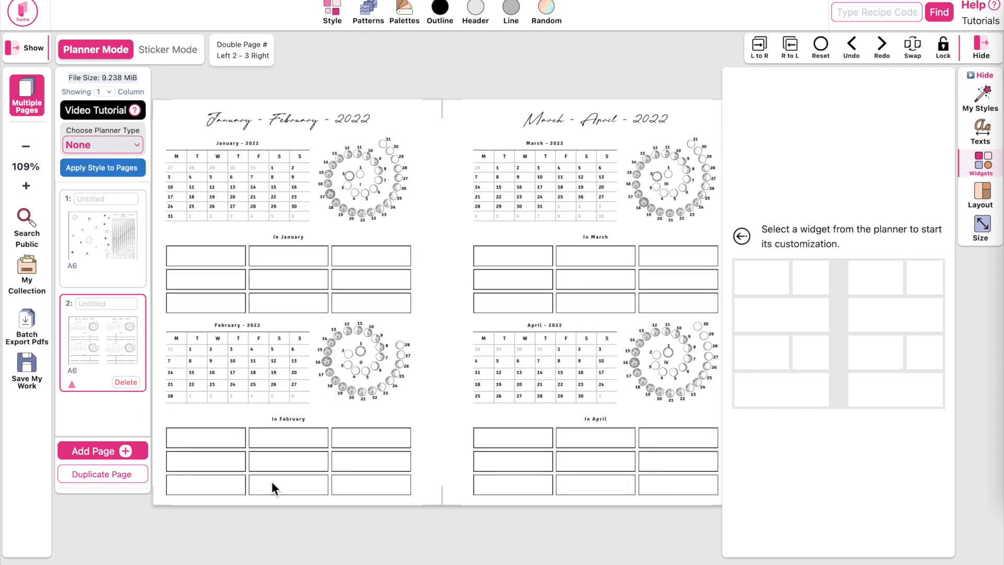
{"action": "left_click", "coordinate": [94, 478]}
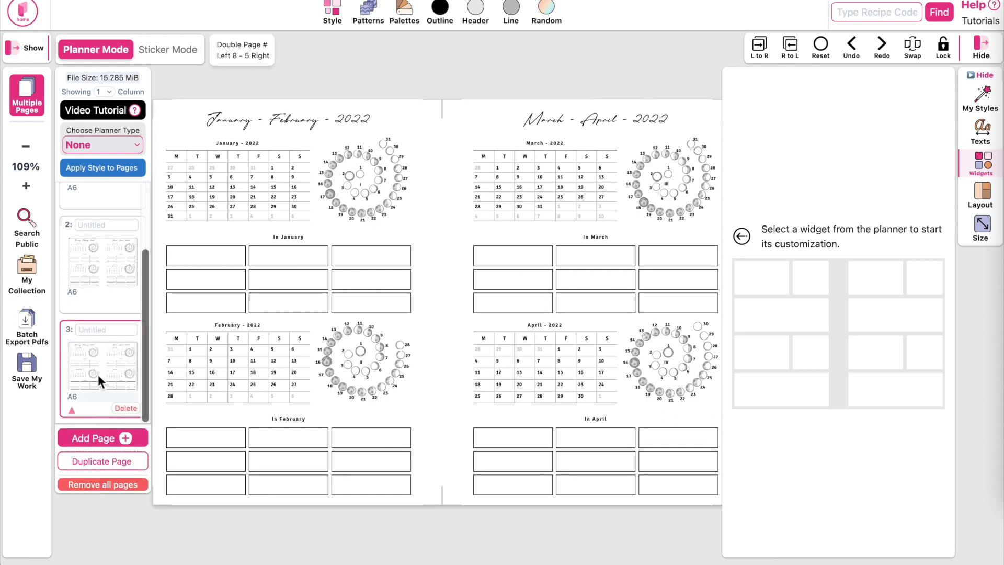
Select each of the four monthly calendars on the duplicated spread in turn, from January through April.
{"action": "left_click", "coordinate": [224, 164]}
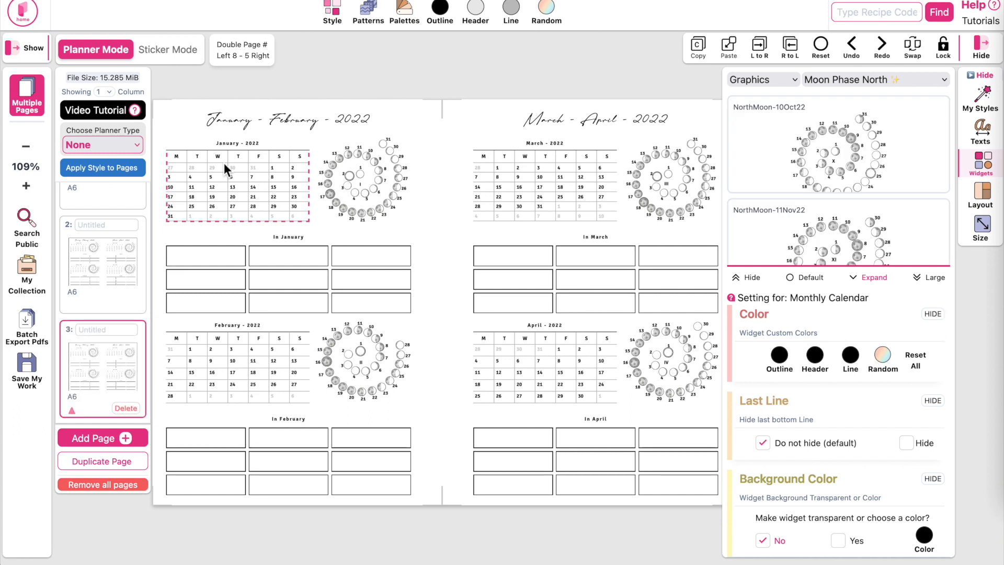
{"action": "left_click", "coordinate": [218, 362]}
{"action": "left_click", "coordinate": [545, 179]}
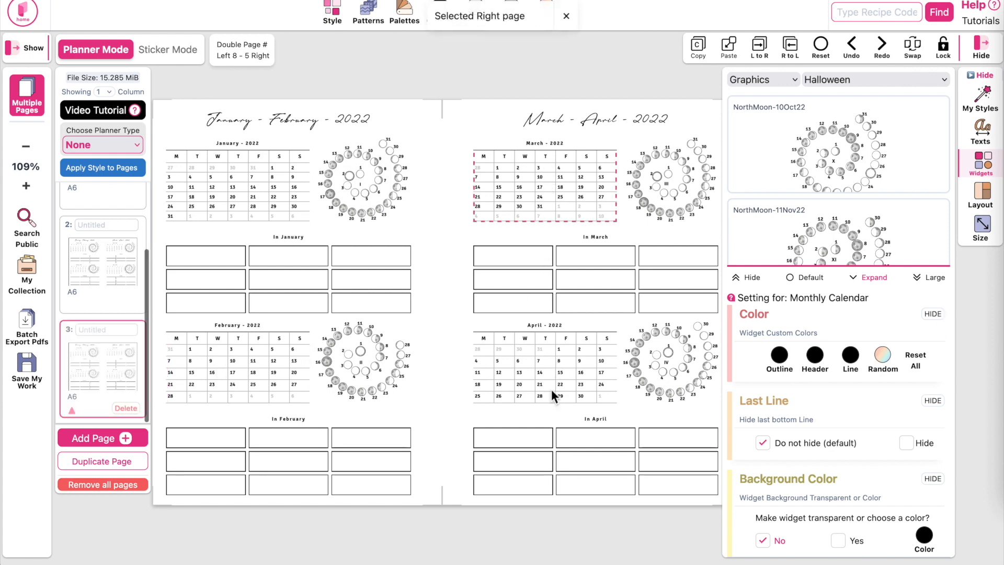
{"action": "left_click", "coordinate": [551, 368]}
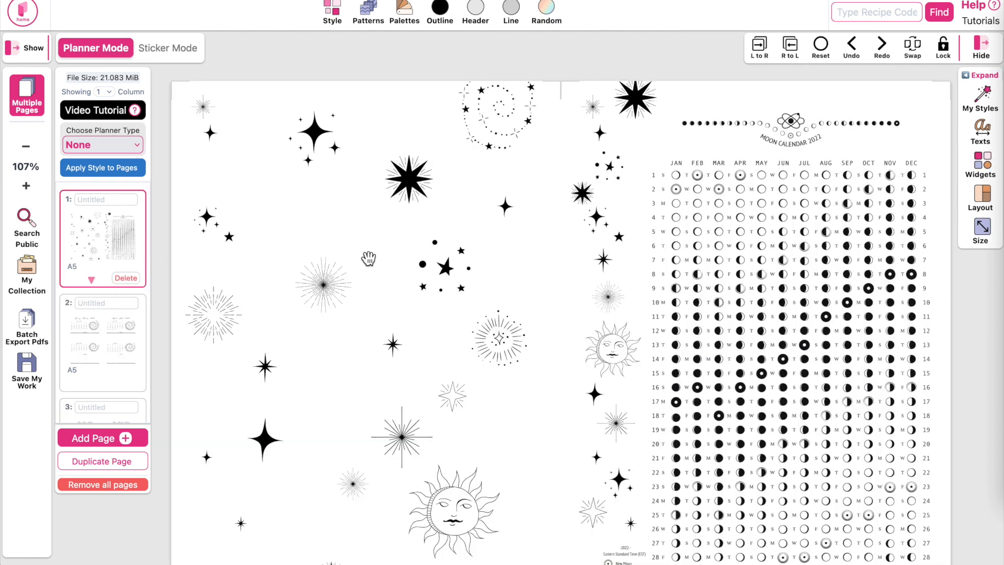
Review the moon calendar spread, the January–April spread and the May–August spread of the A5 planner.
{"action": "scroll", "coordinate": [368, 257], "scroll_direction": "down", "scroll_amount": 2}
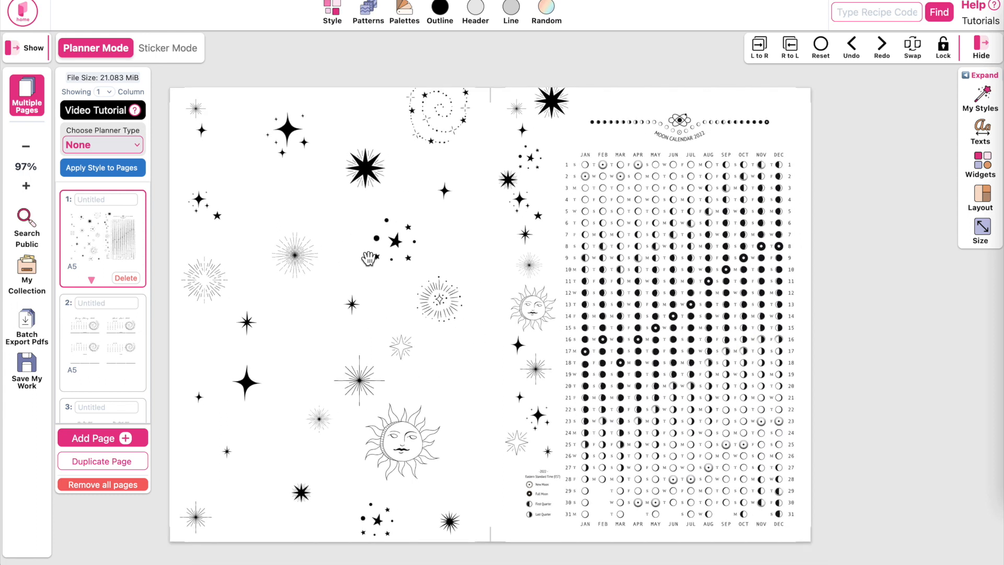
{"action": "left_click", "coordinate": [103, 343]}
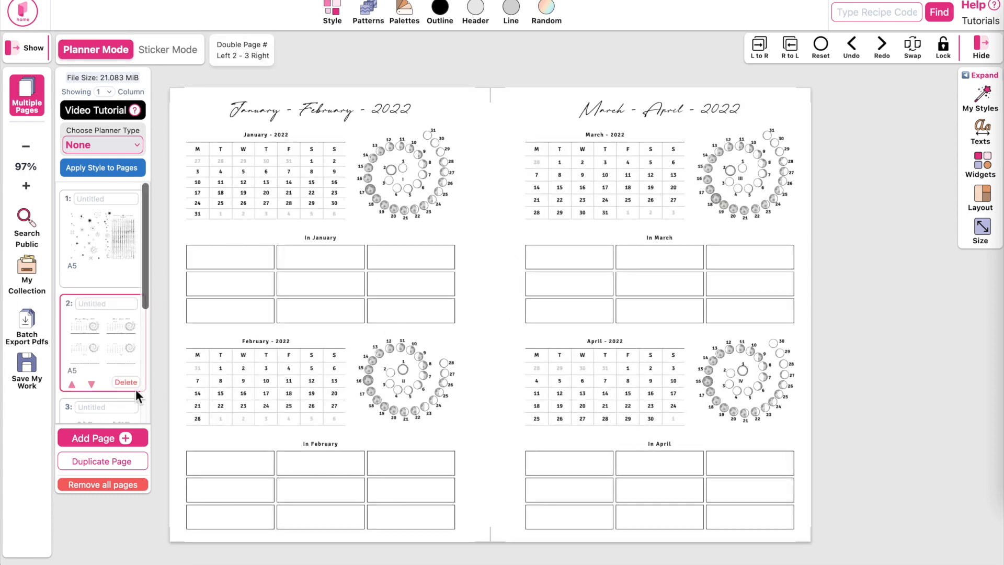
{"action": "scroll", "coordinate": [80, 340], "scroll_direction": "down", "scroll_amount": 2}
{"action": "left_click", "coordinate": [110, 328]}
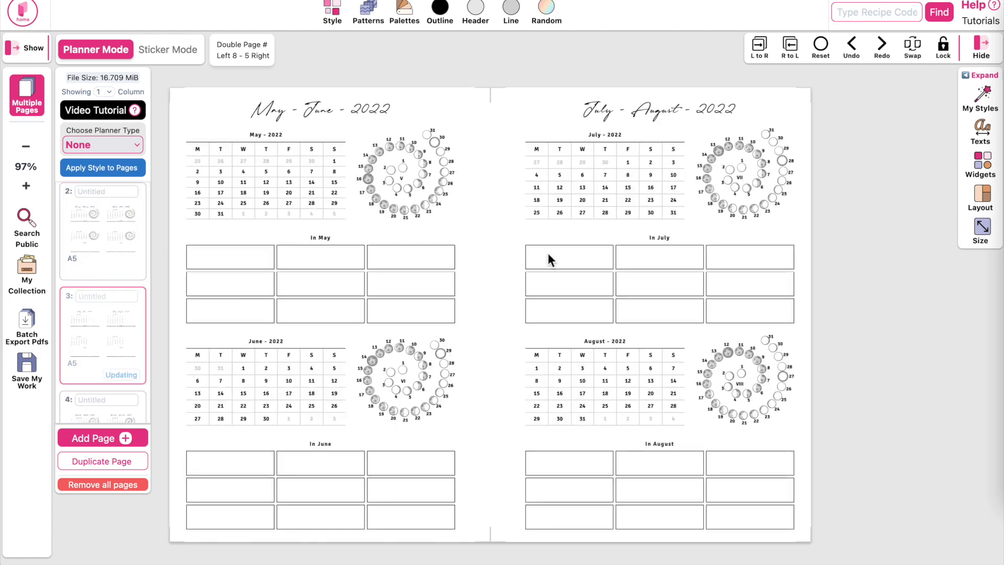
Check the September–December spread and batch export the planner as a PDF, choosing Double Page for digital use and DO NOT Rearrange.
{"action": "left_click", "coordinate": [123, 374]}
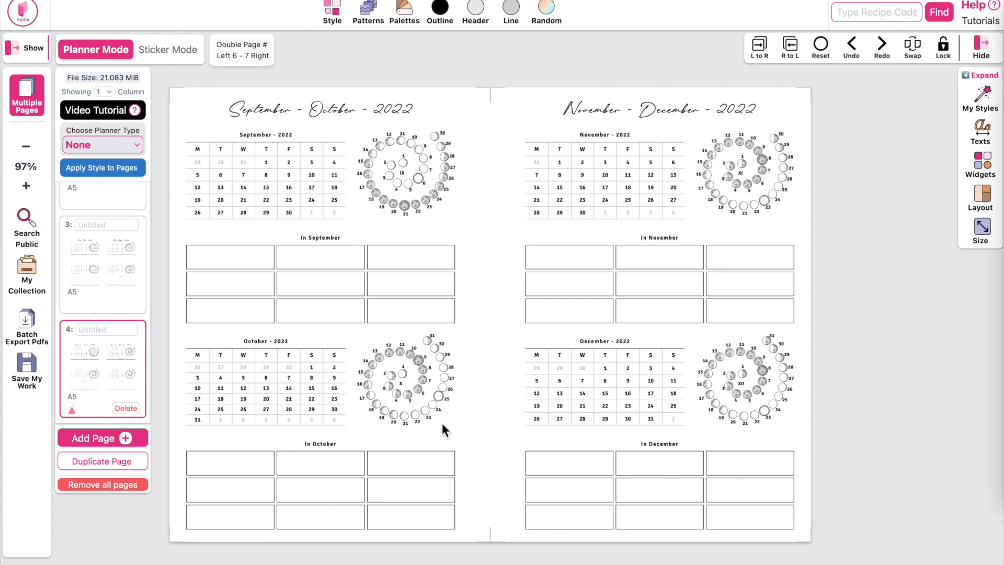
{"action": "left_click", "coordinate": [33, 322]}
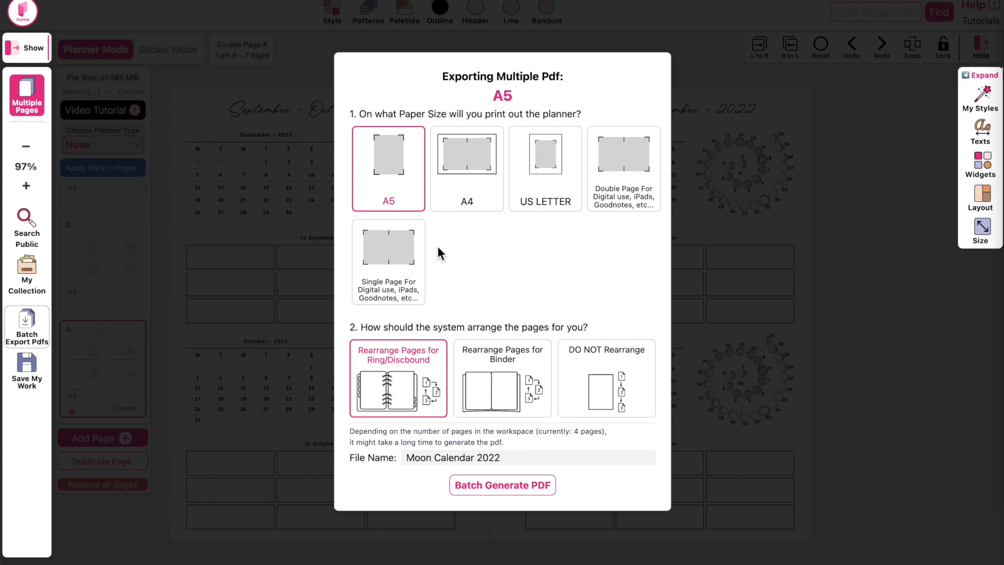
{"action": "left_click", "coordinate": [466, 172]}
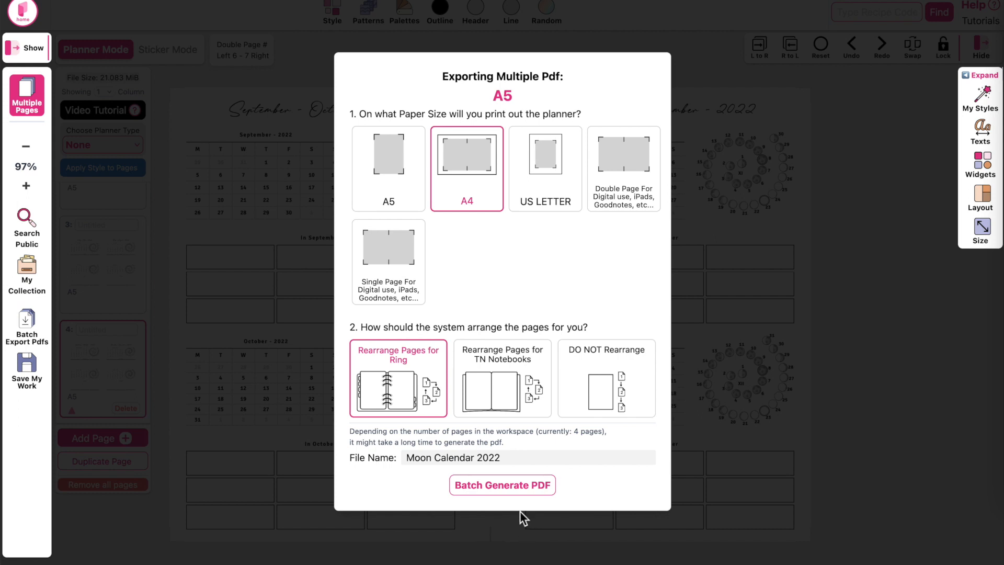
{"action": "left_click", "coordinate": [634, 174]}
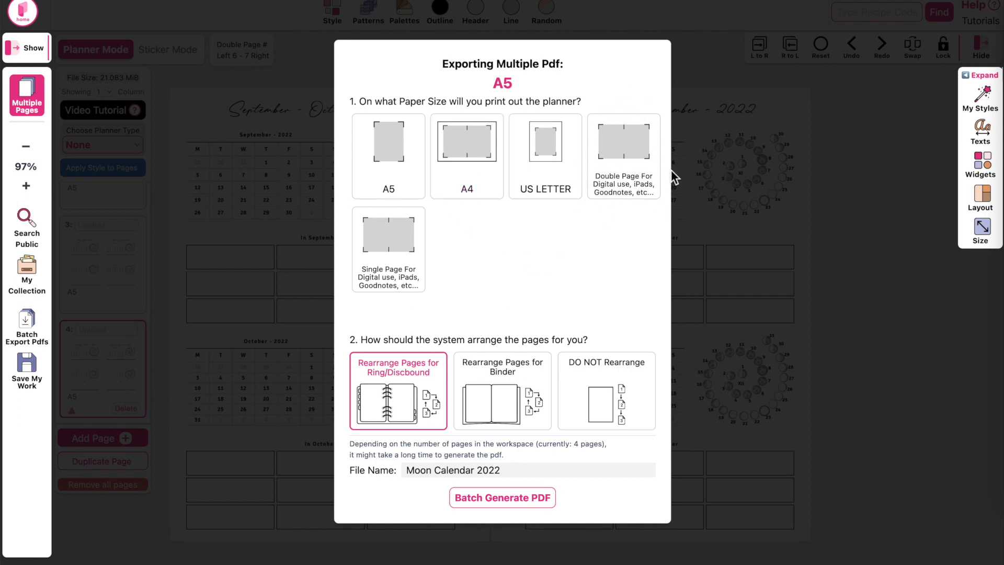
{"action": "left_click", "coordinate": [617, 388]}
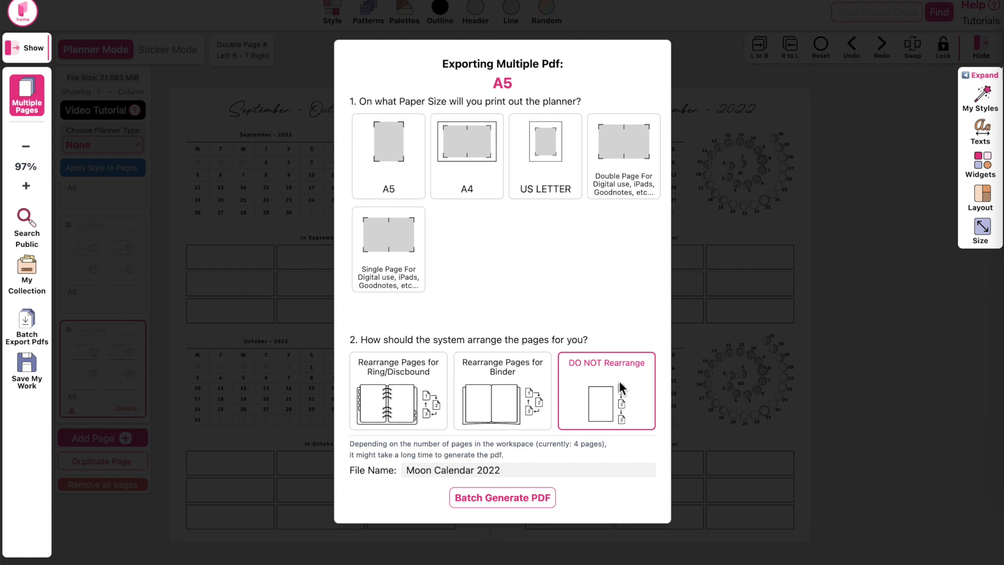
{"action": "left_click", "coordinate": [551, 510]}
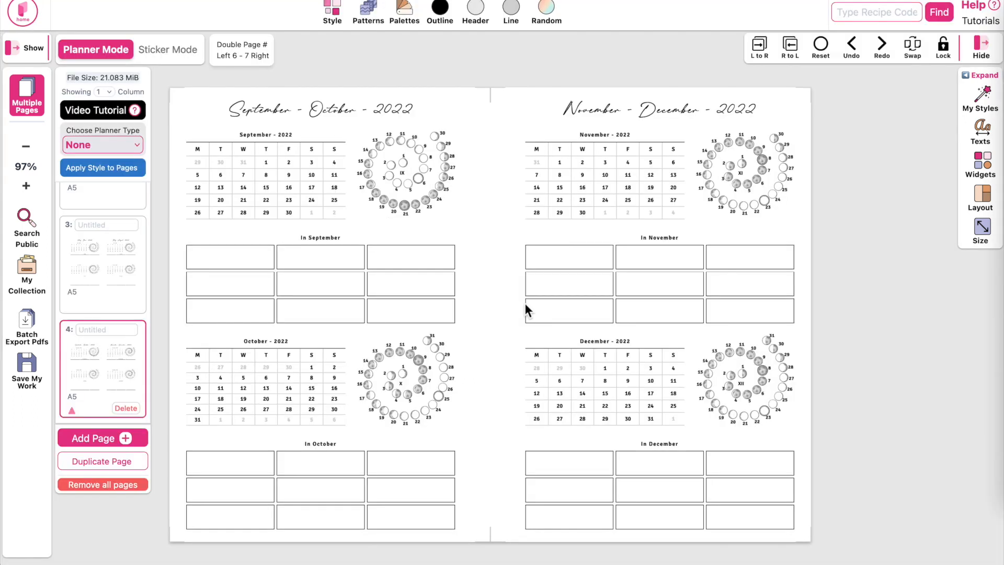